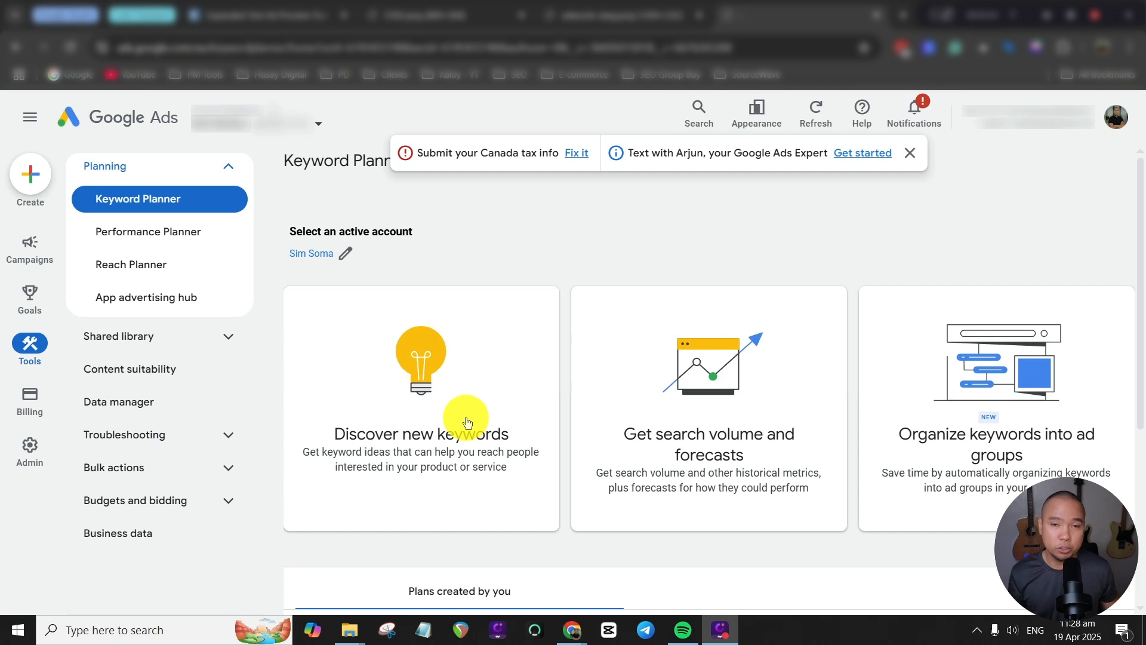
Start discovering new keywords and replace the Canada target location with Toronto, Ontario, Canada.
left_click(470, 427)
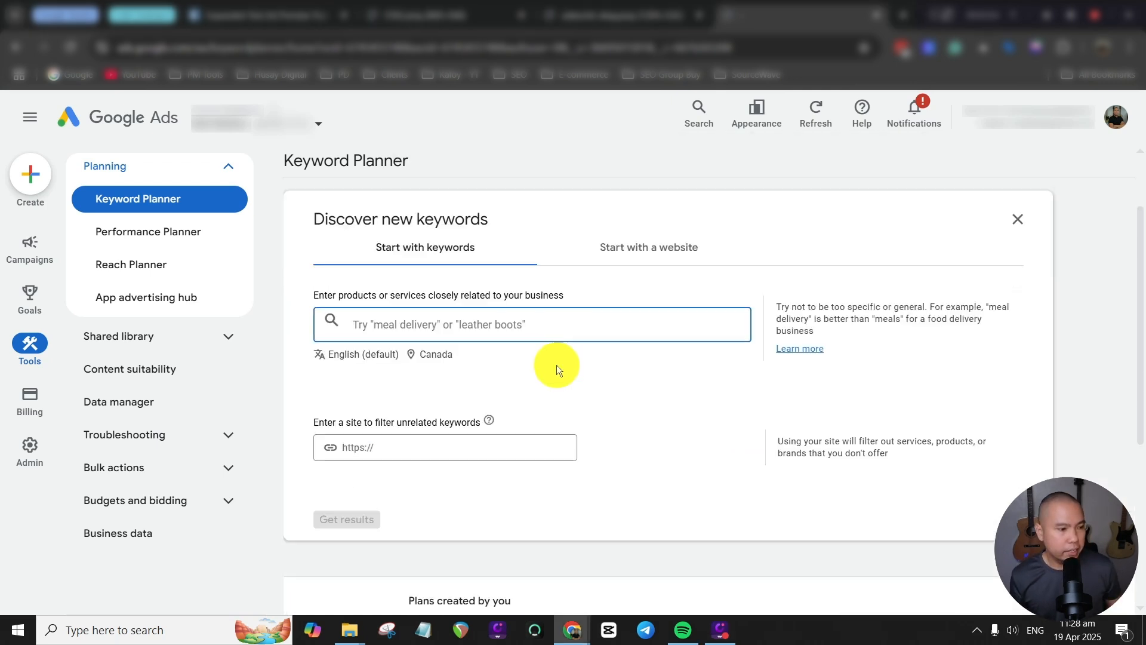
left_click(447, 361)
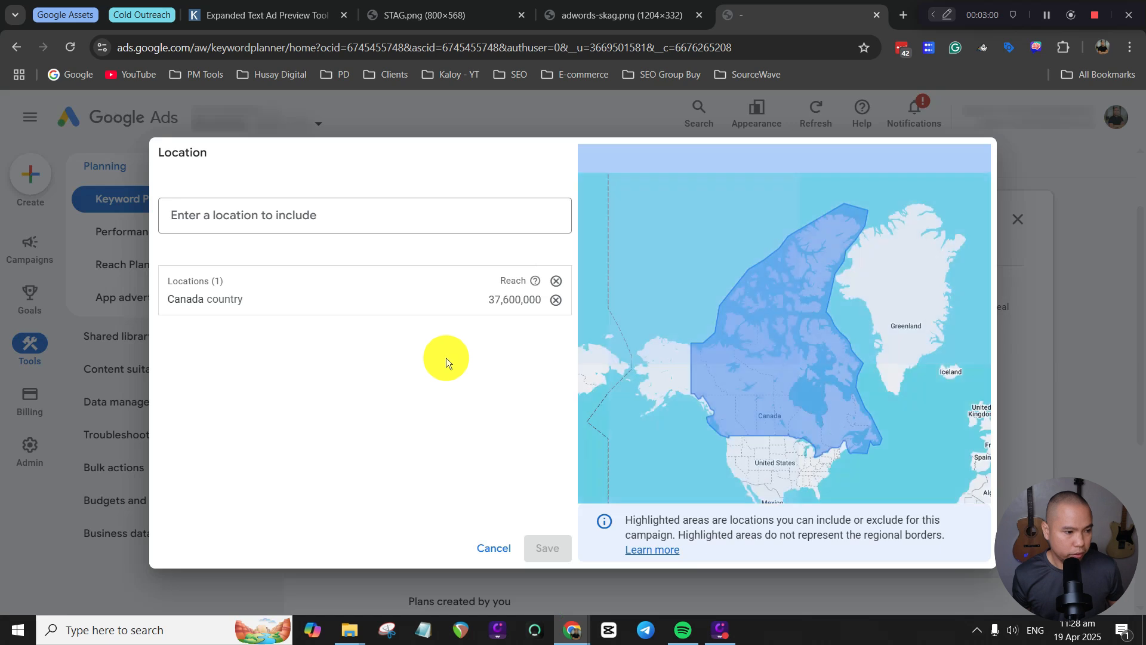
left_click(294, 218)
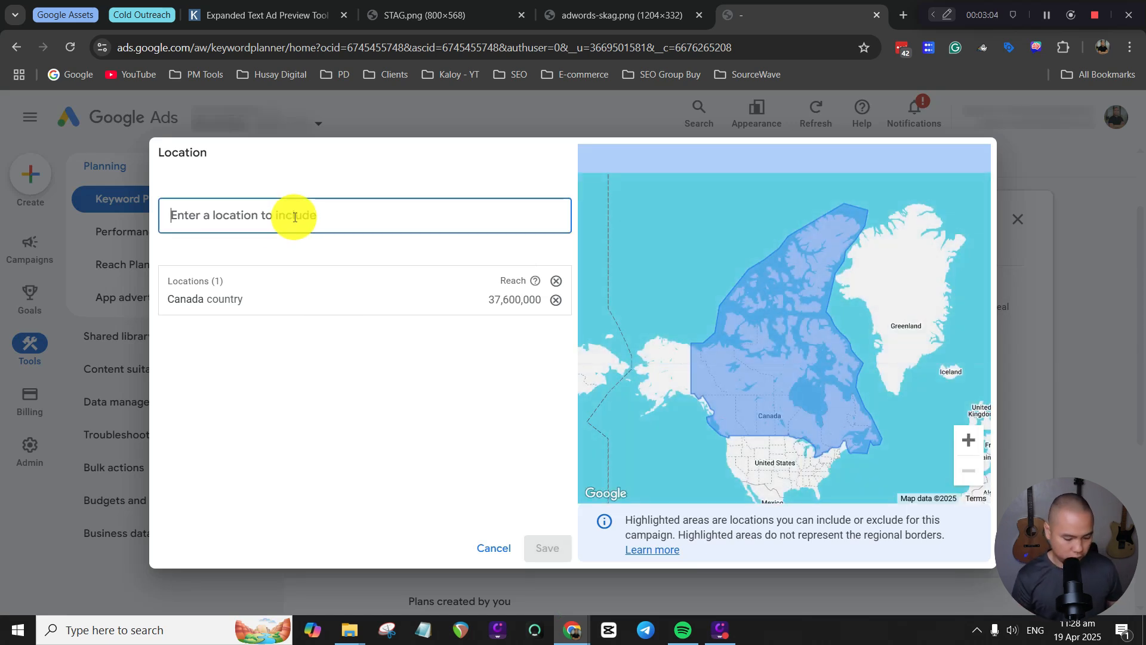
type("toront")
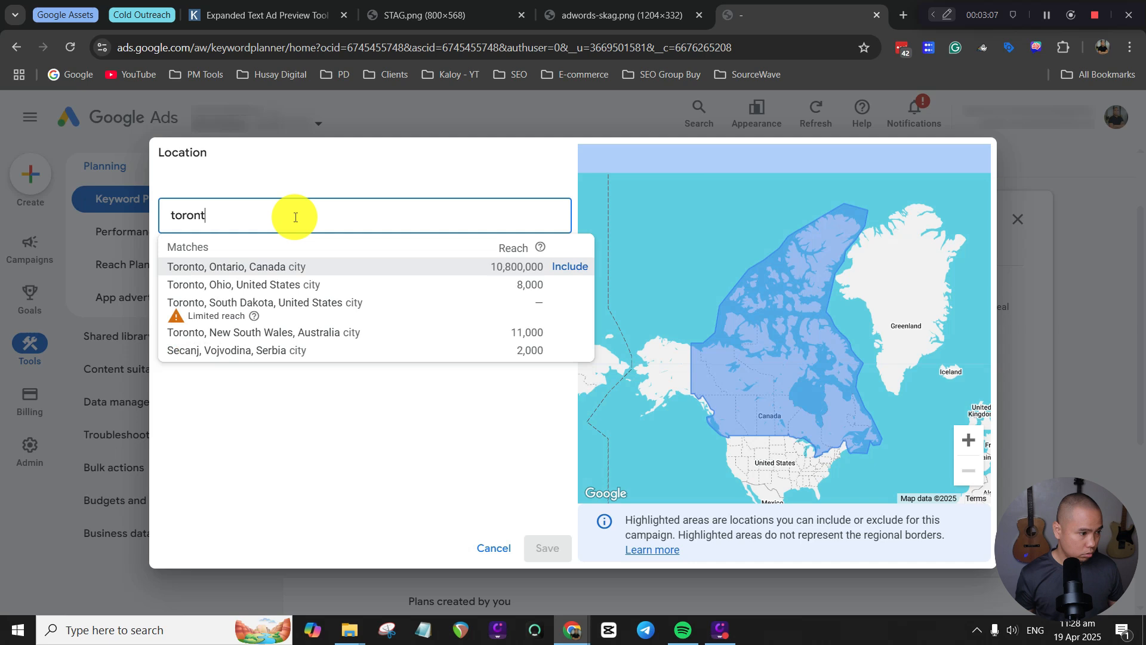
left_click(575, 267)
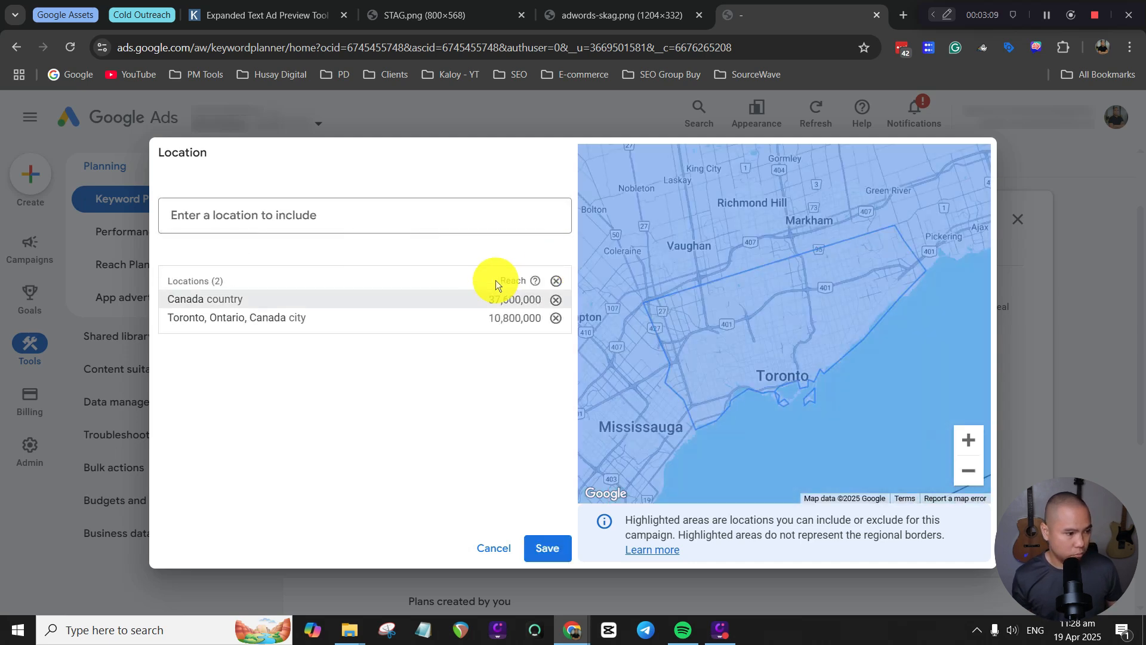
left_click(556, 301)
Add the state of Texas, United States as a second target location and save the locations.
left_click(375, 219)
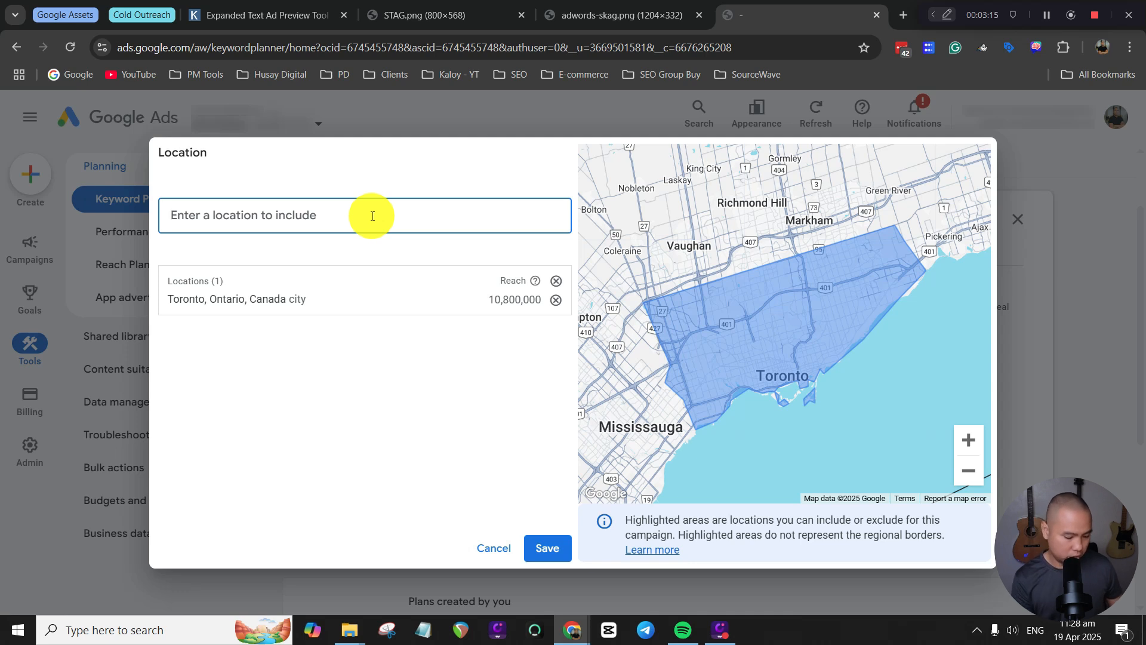
type("texas")
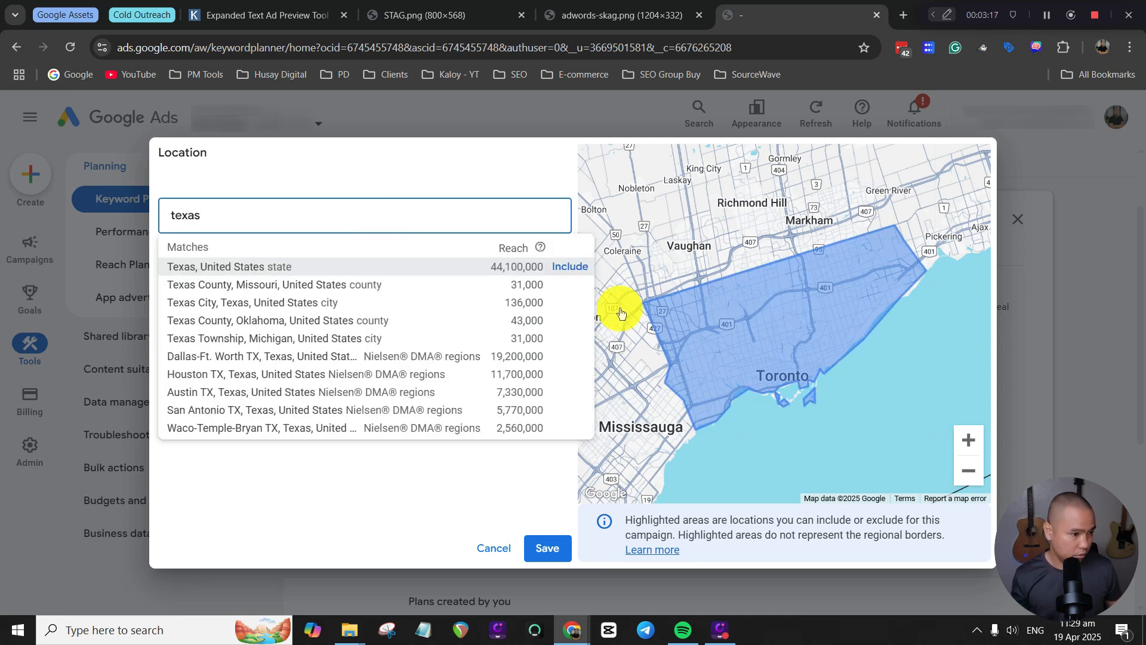
left_click(564, 265)
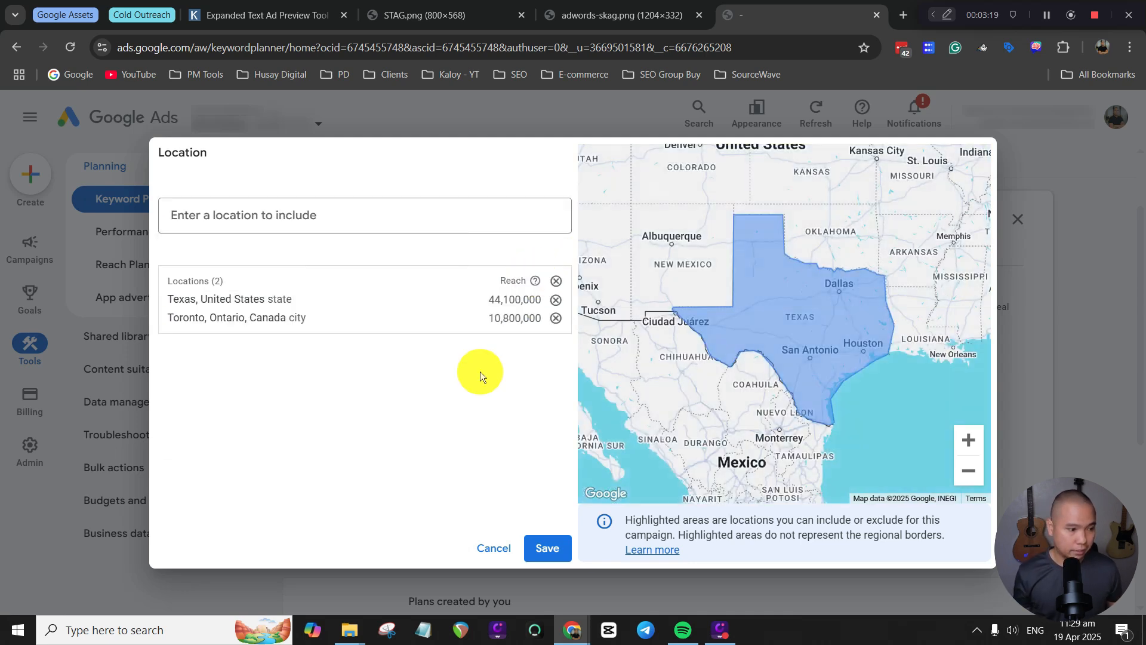
left_click(548, 550)
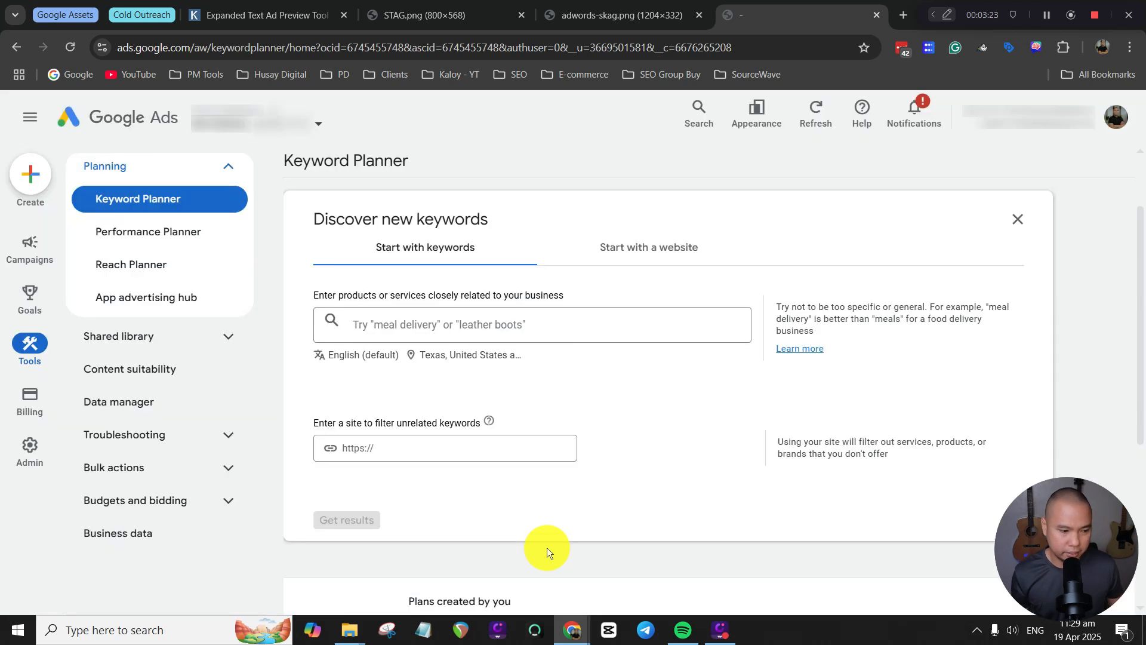
Get keyword ideas for "home insurance quote" and "auto insurance quote".
left_click(449, 320)
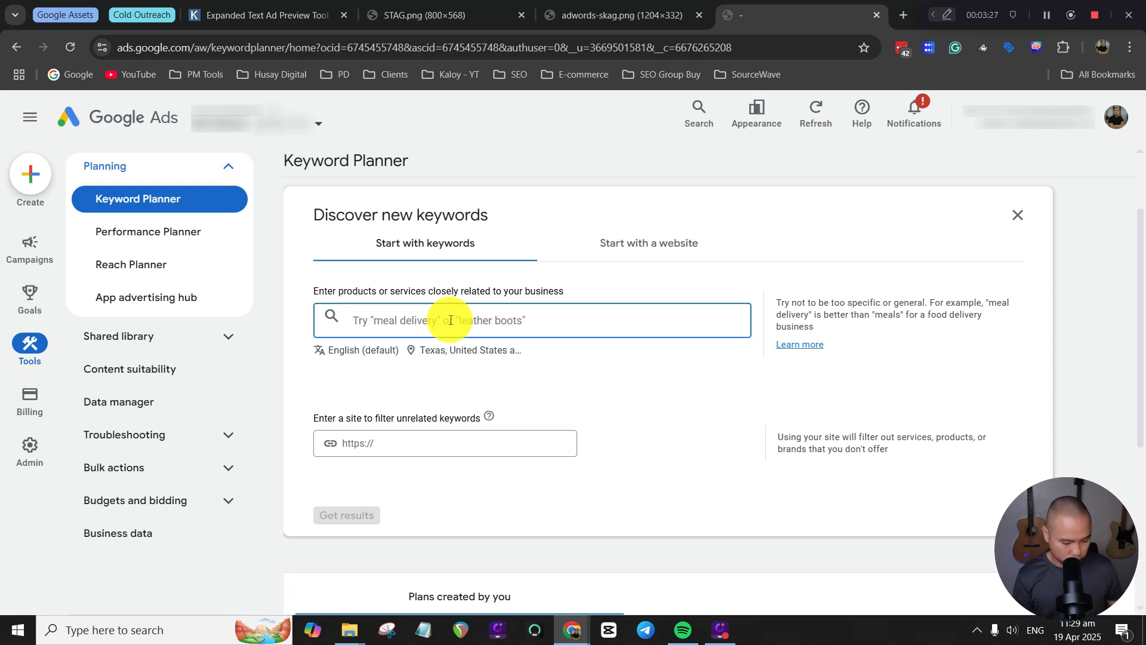
type("home insur")
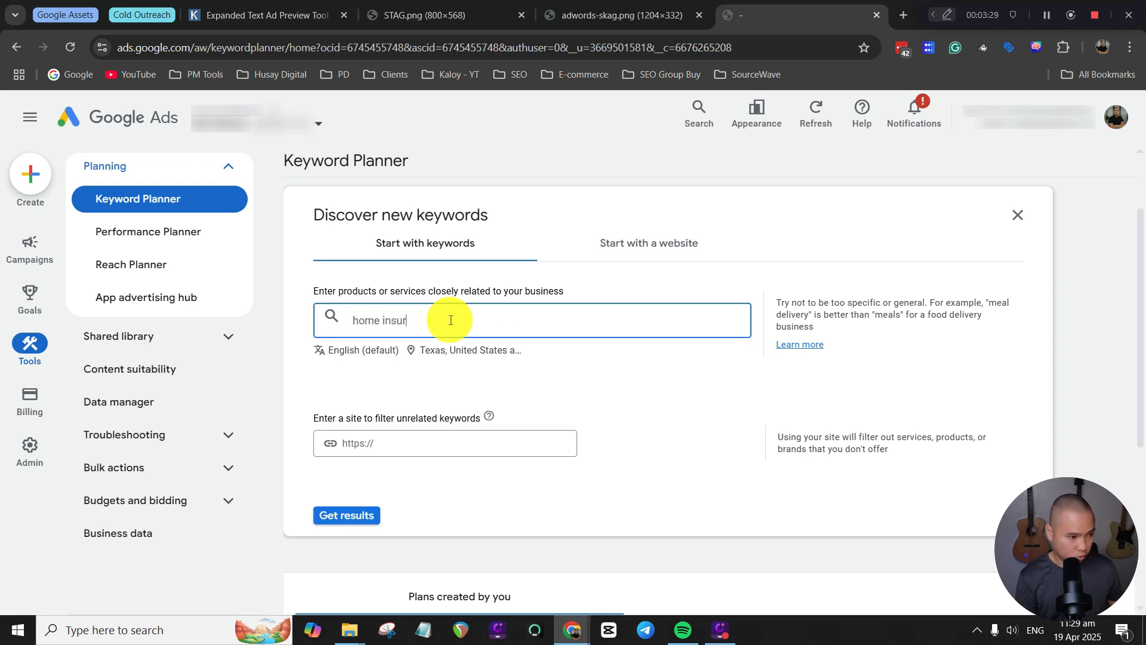
type("ance quote")
key("ctrl+a")
type("home insurance quote auto insurance quote")
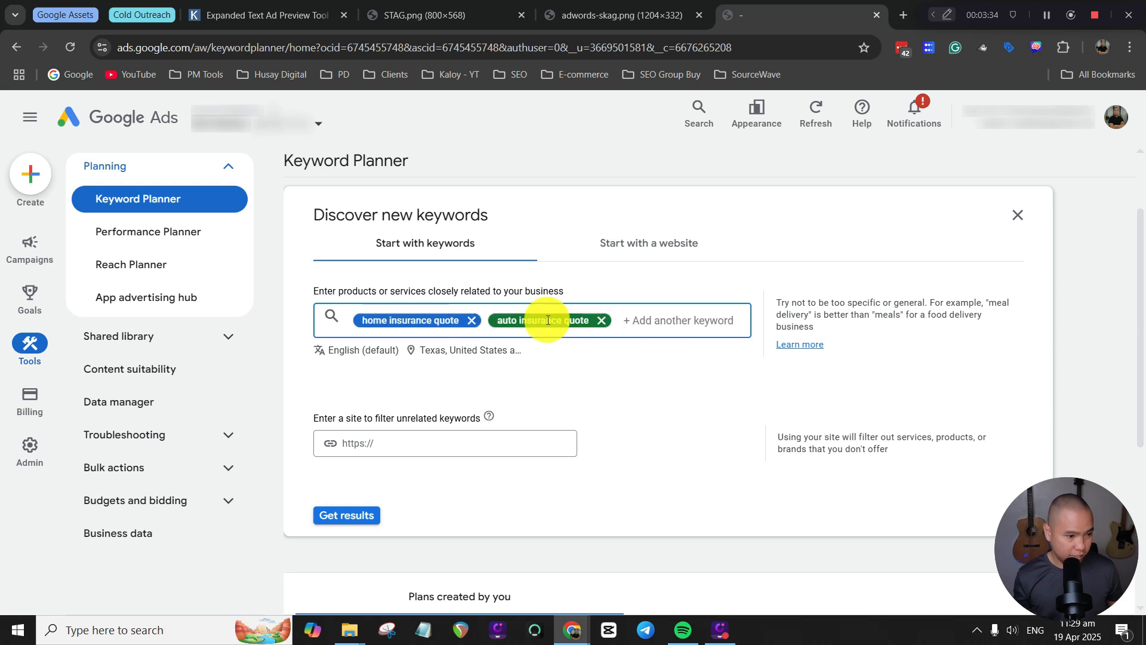
left_click(355, 516)
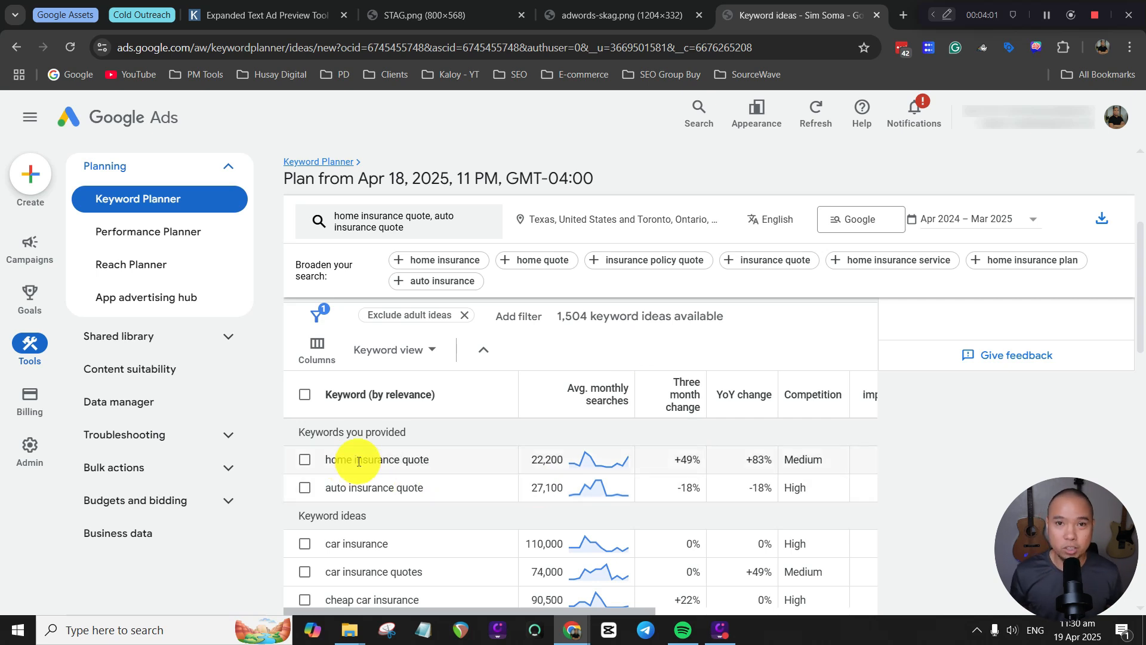
Examine the search volume, three month change, competition and top of page bid columns for the provided keywords.
left_click(849, 343)
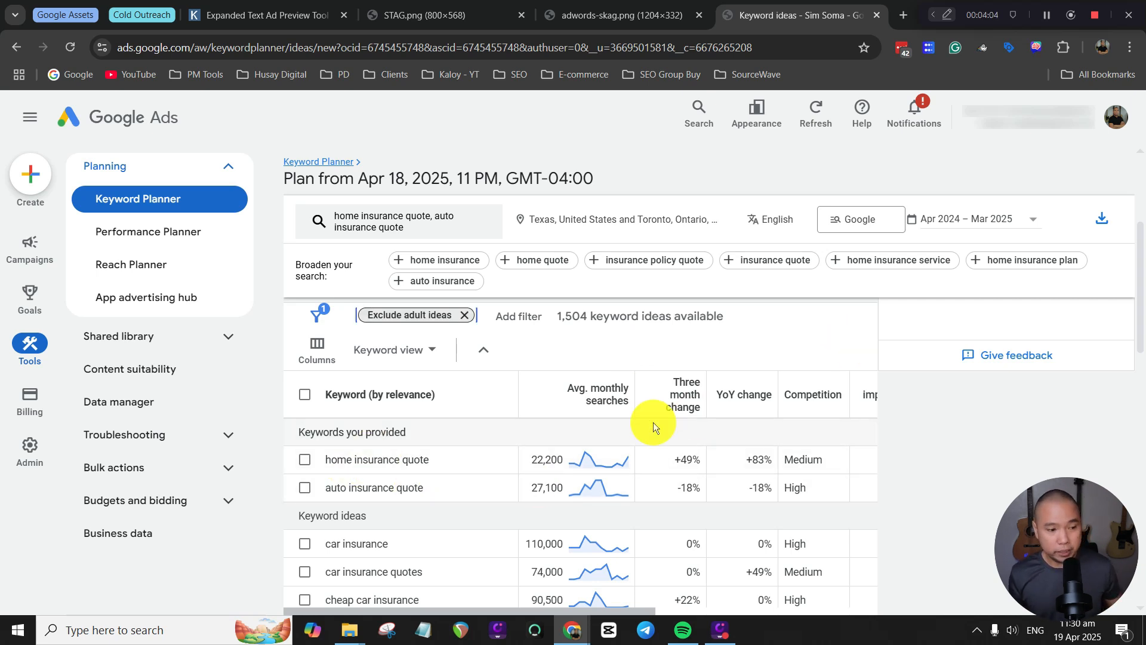
mouse_move(657, 418)
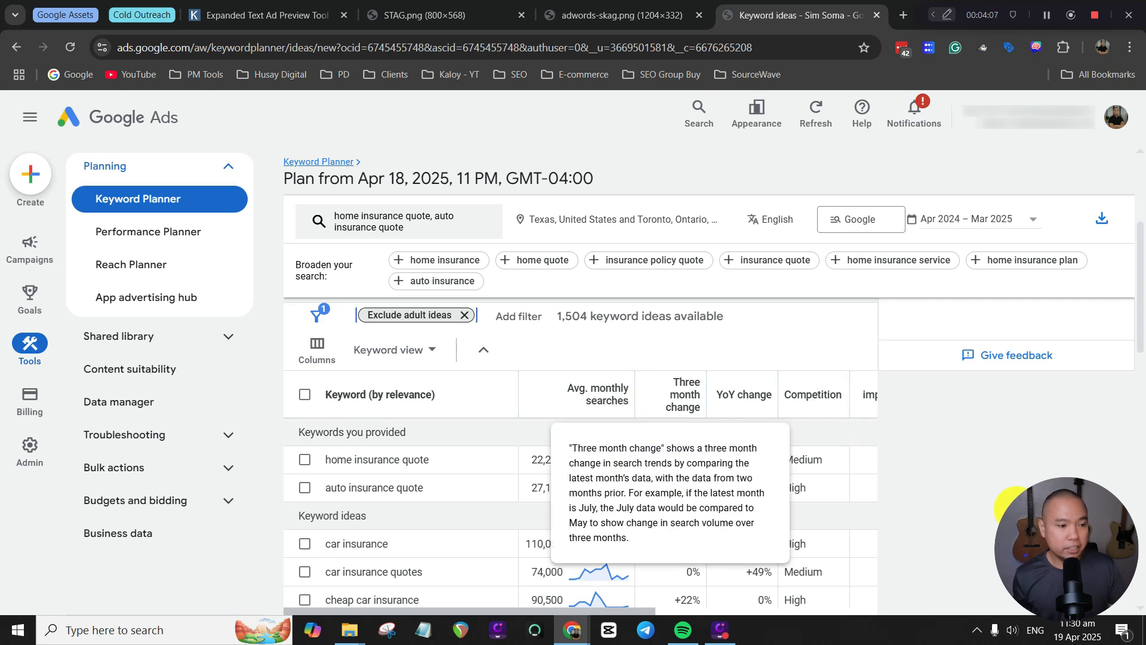
mouse_move(619, 396)
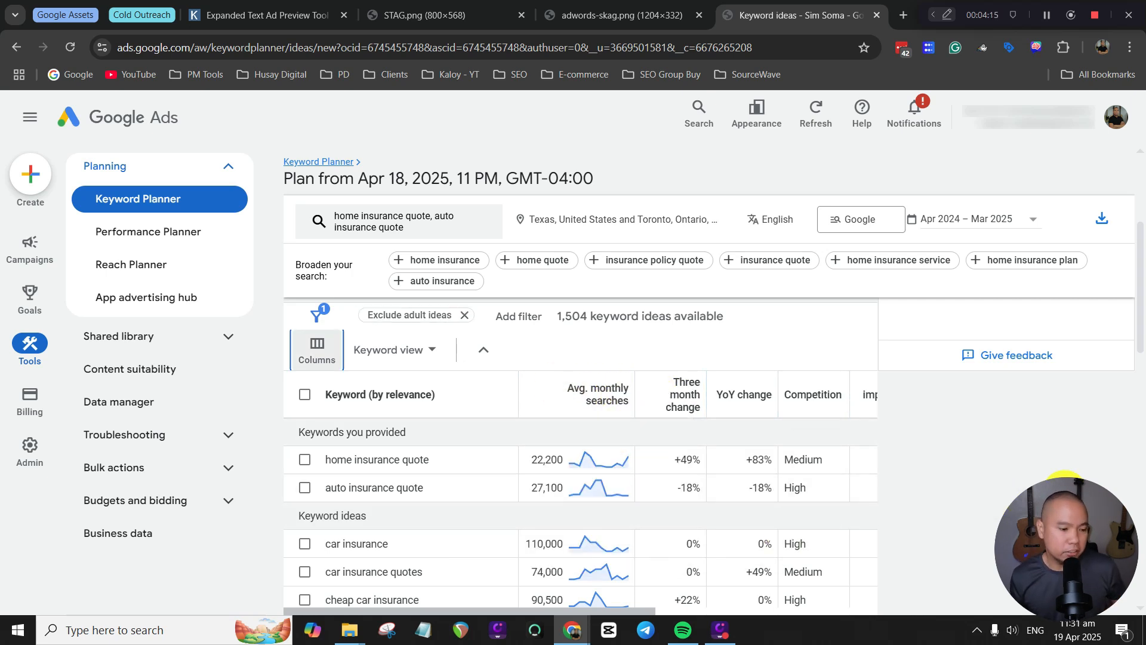
left_click_drag(639, 610, 733, 610)
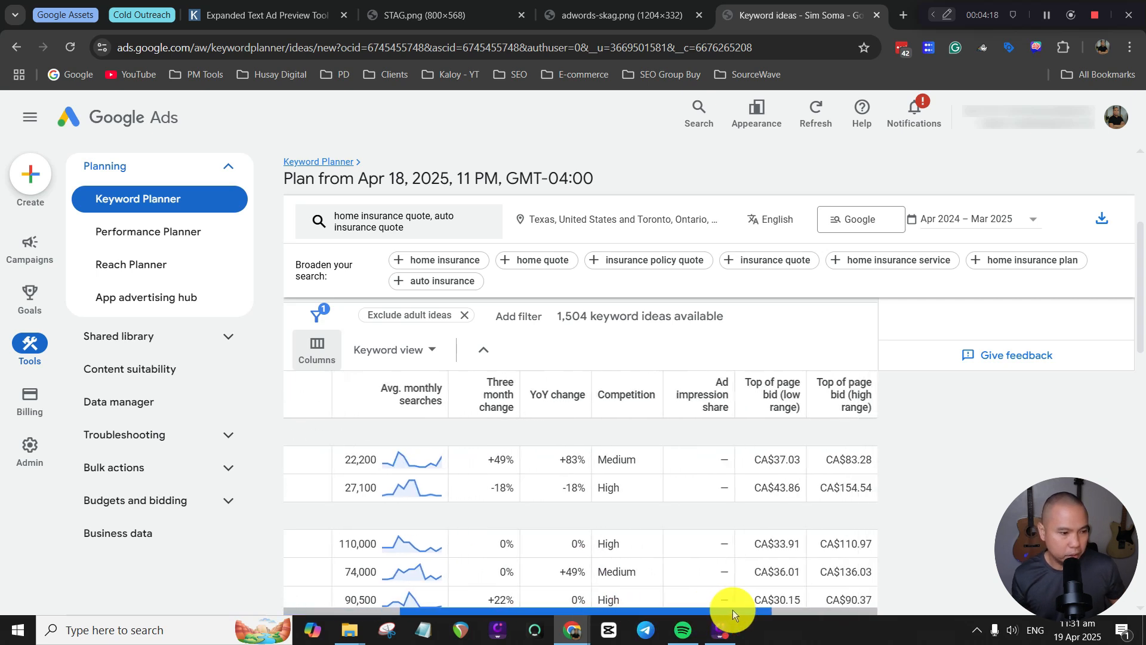
mouse_move(393, 391)
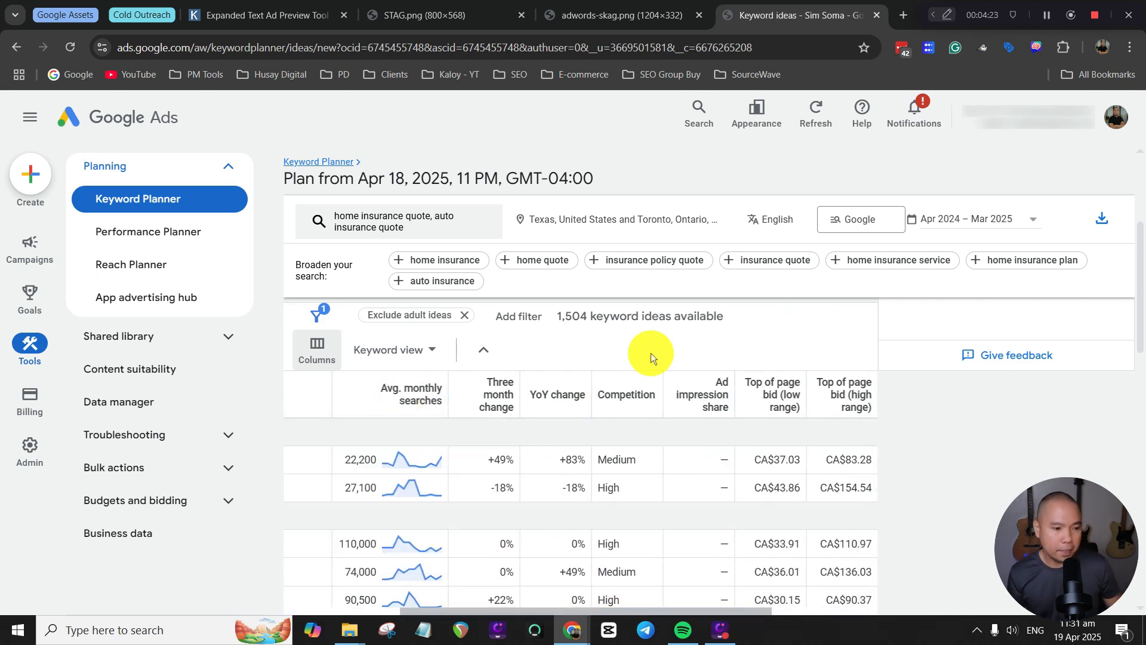
mouse_move(624, 396)
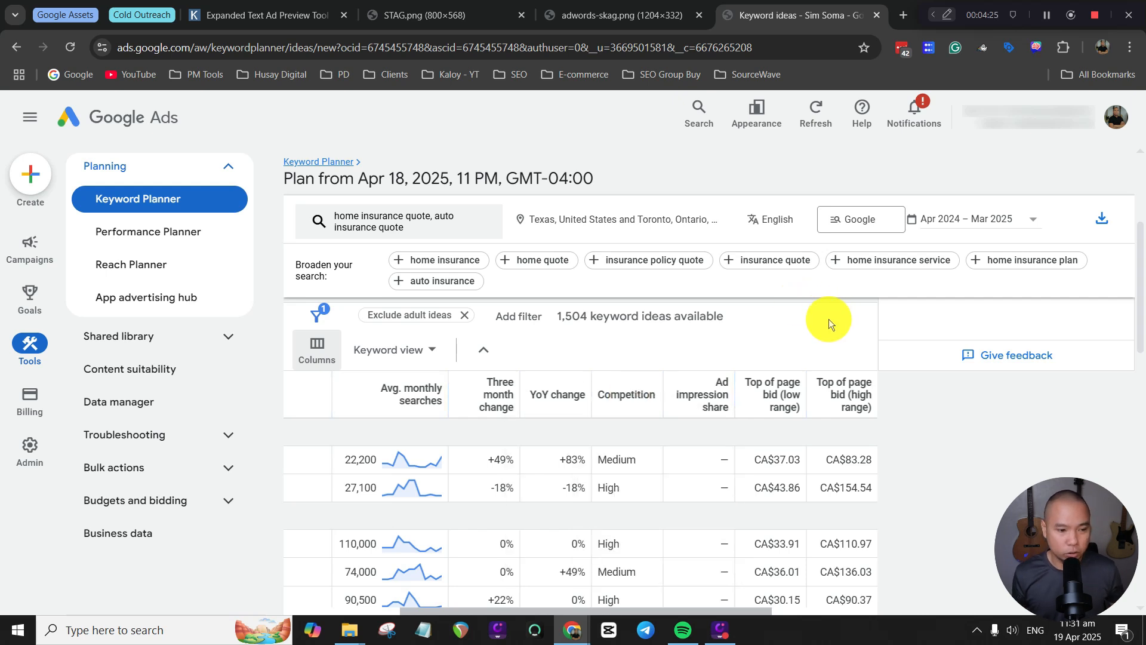
mouse_move(858, 412)
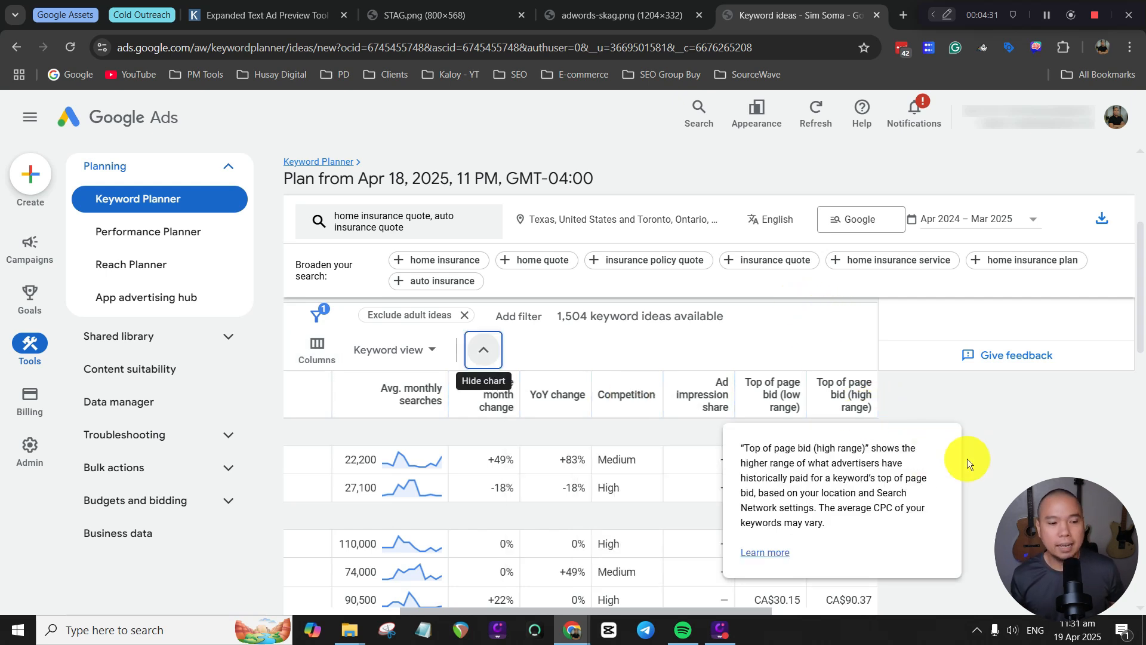
key("Tab")
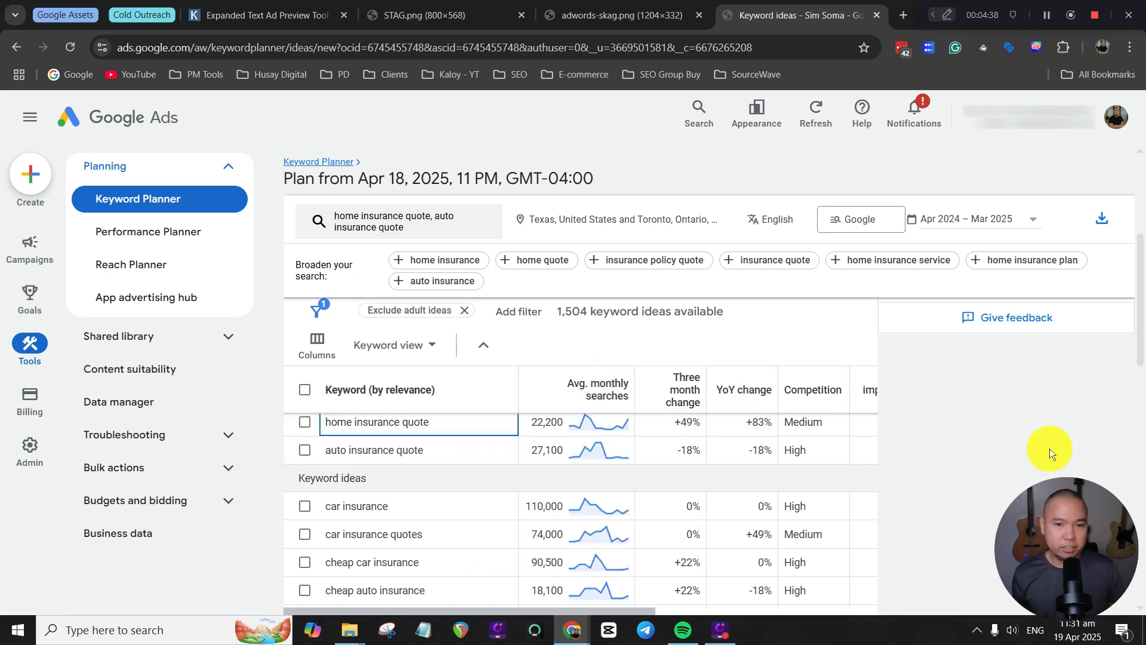
Look through the first page of keyword ideas and return to the average monthly searches of the provided keywords.
scroll(1044, 449, "down", 10)
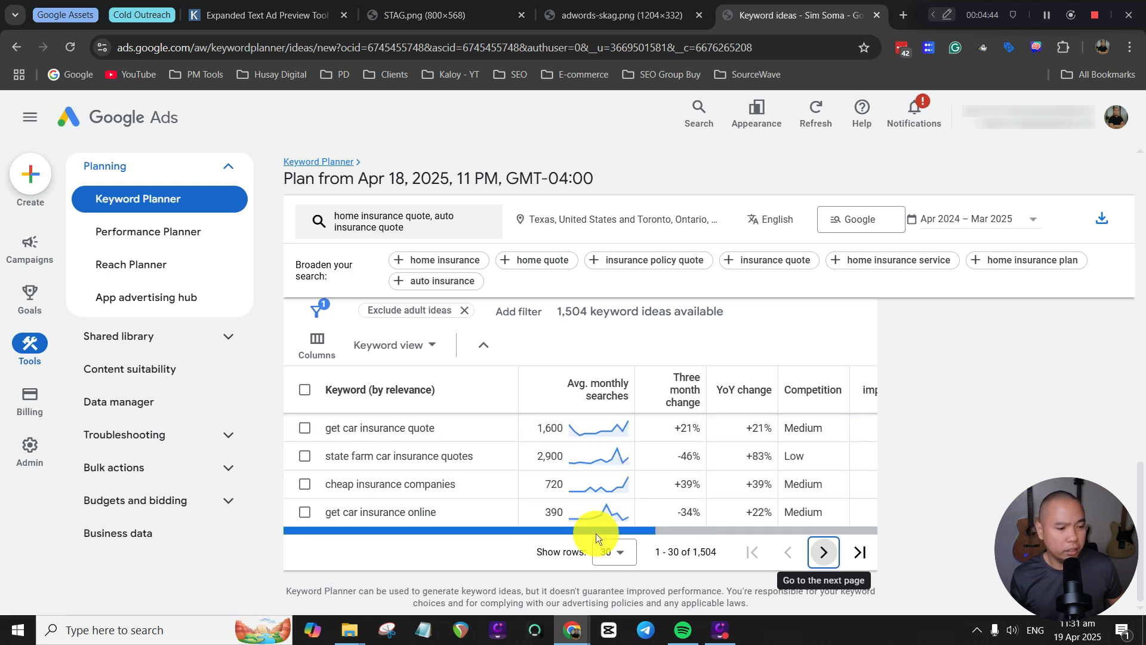
scroll(598, 522, "up", 3)
scroll(600, 518, "up", 10)
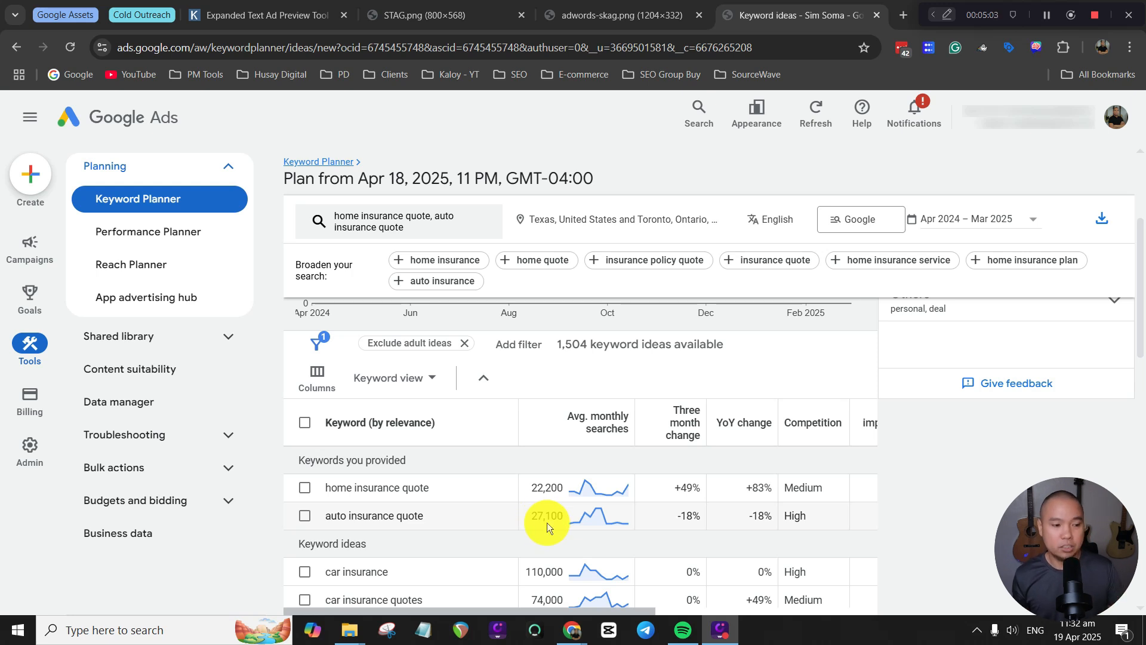
left_click_drag(601, 611, 766, 604)
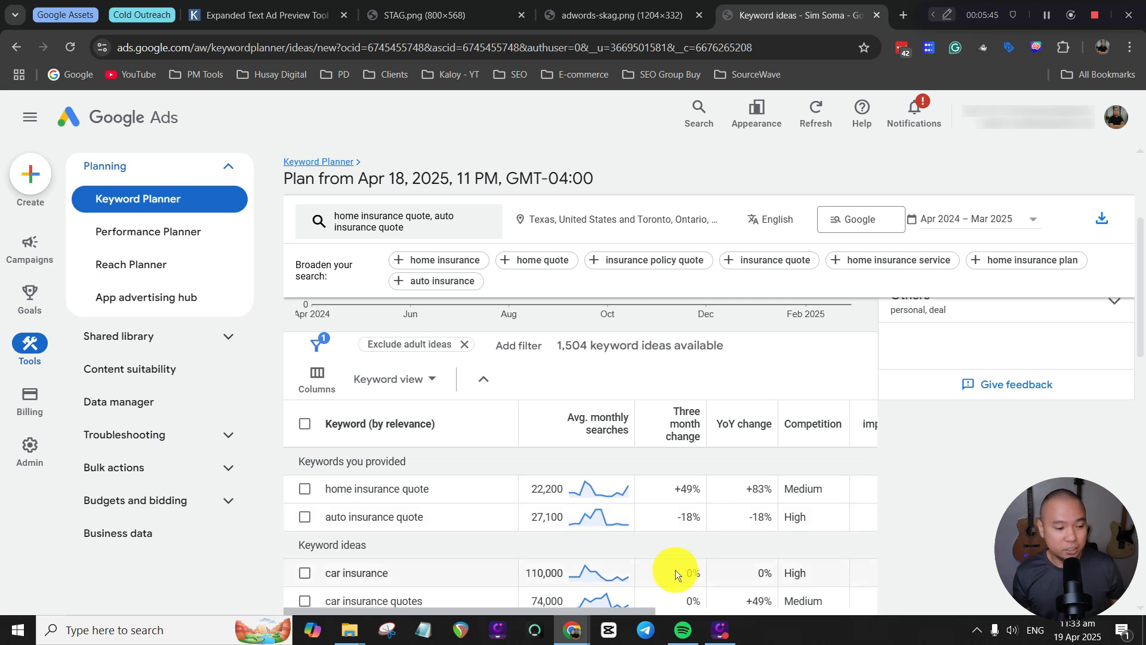
mouse_move(646, 608)
left_mouse_down()
mouse_move(857, 611)
mouse_move(664, 610)
left_mouse_up()
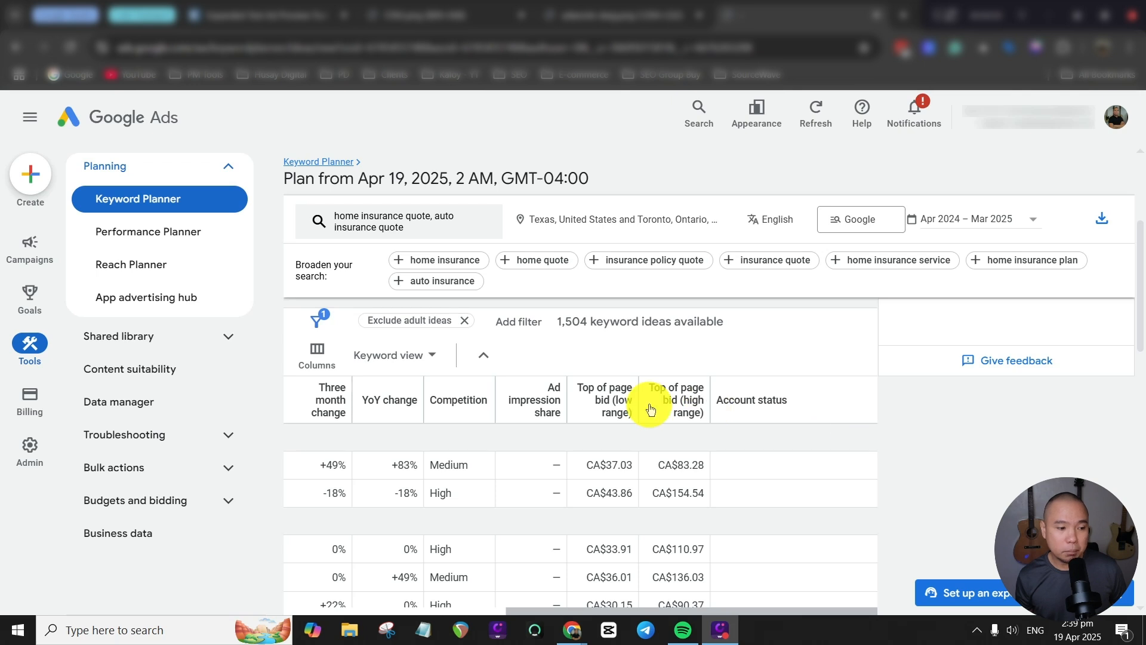
mouse_move(621, 411)
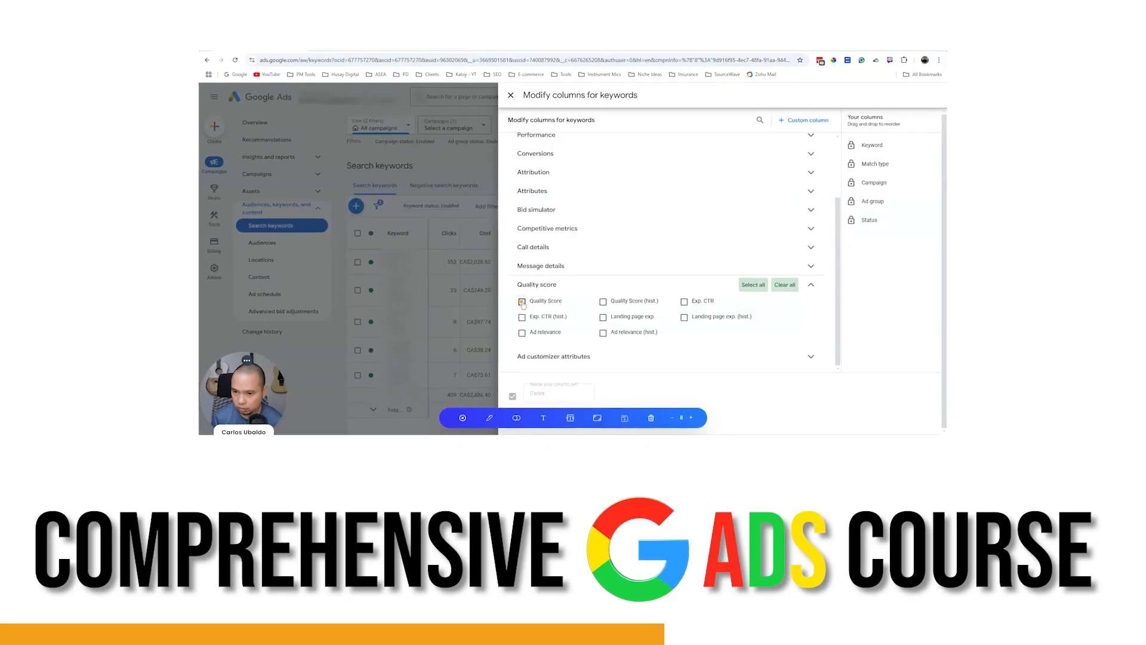
mouse_move(521, 306)
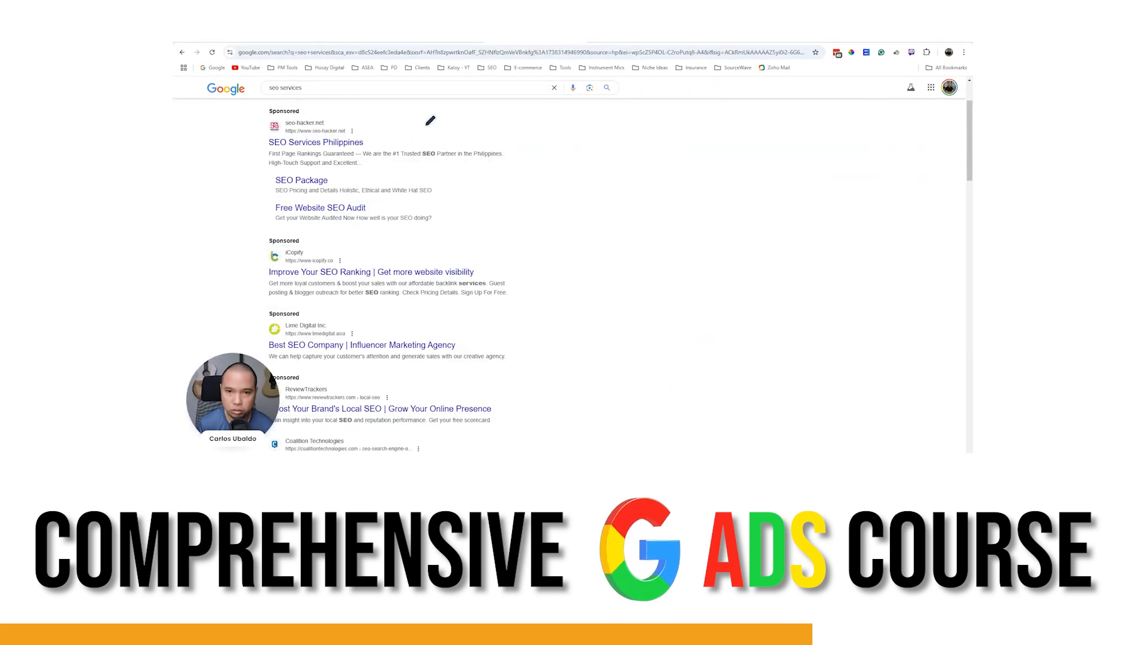
left_click_drag(419, 118, 423, 135)
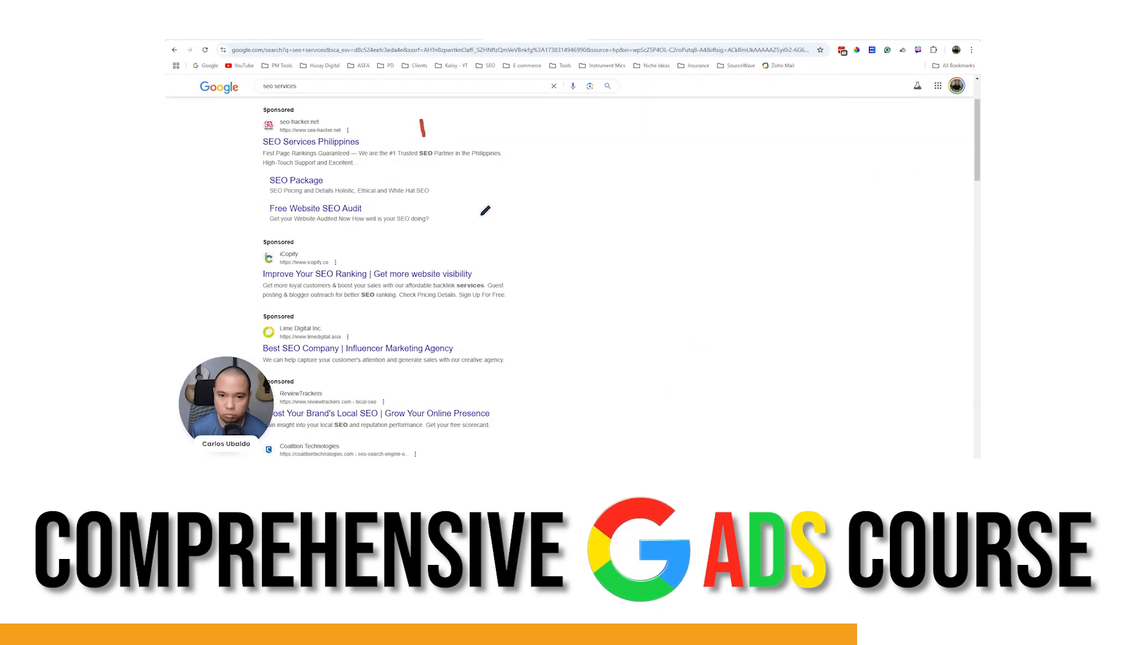
left_click_drag(376, 249, 376, 270)
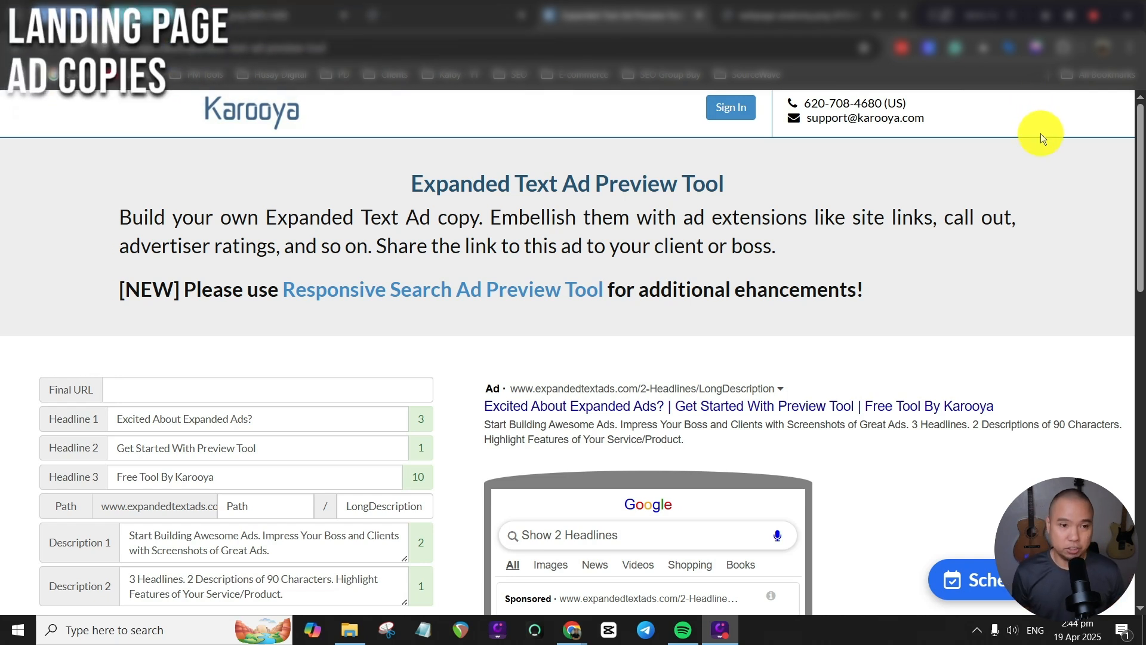
Search Google for "home insurance quote" in a new browser tab and view the sponsored results.
left_click(903, 16)
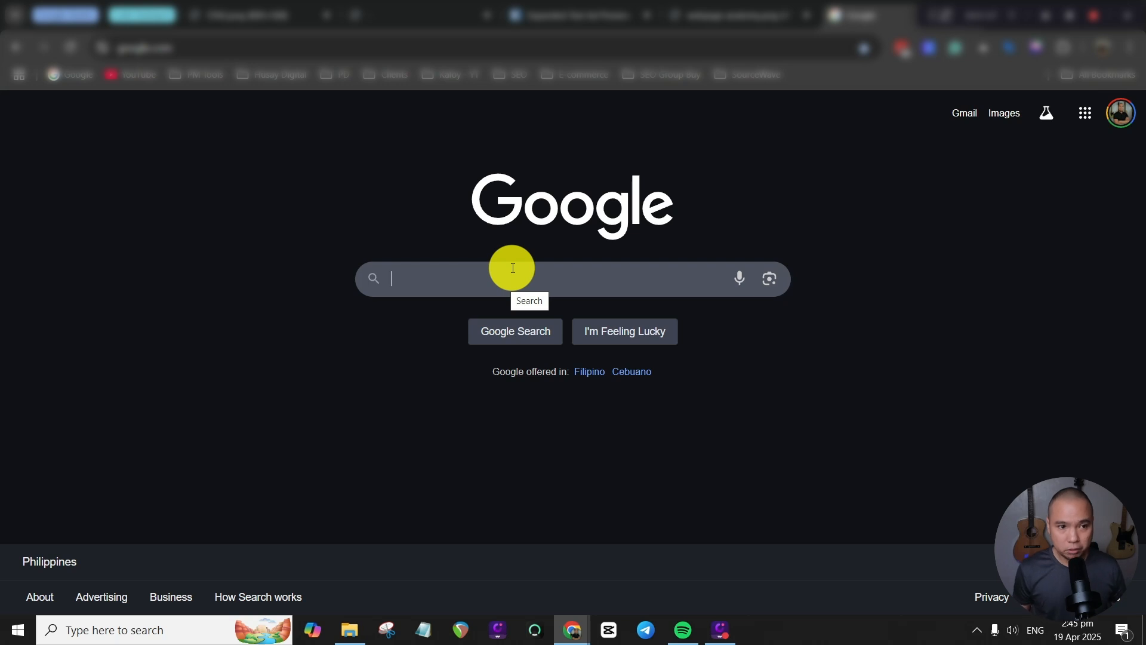
type("h")
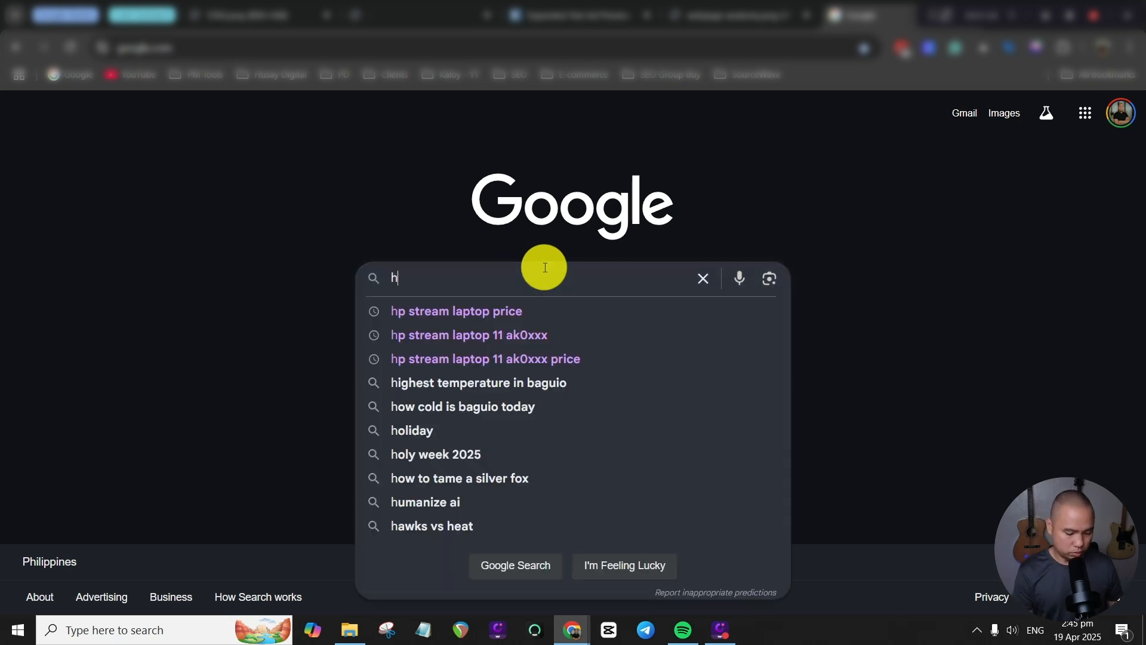
type("ome insurance quotet")
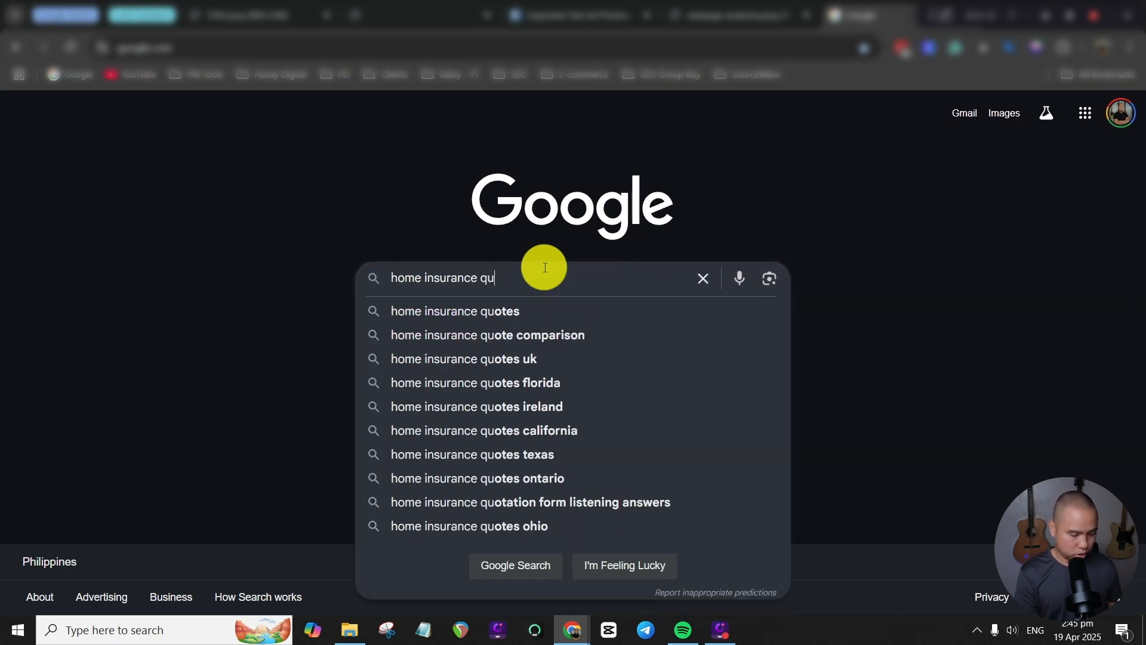
key("BackSpace")
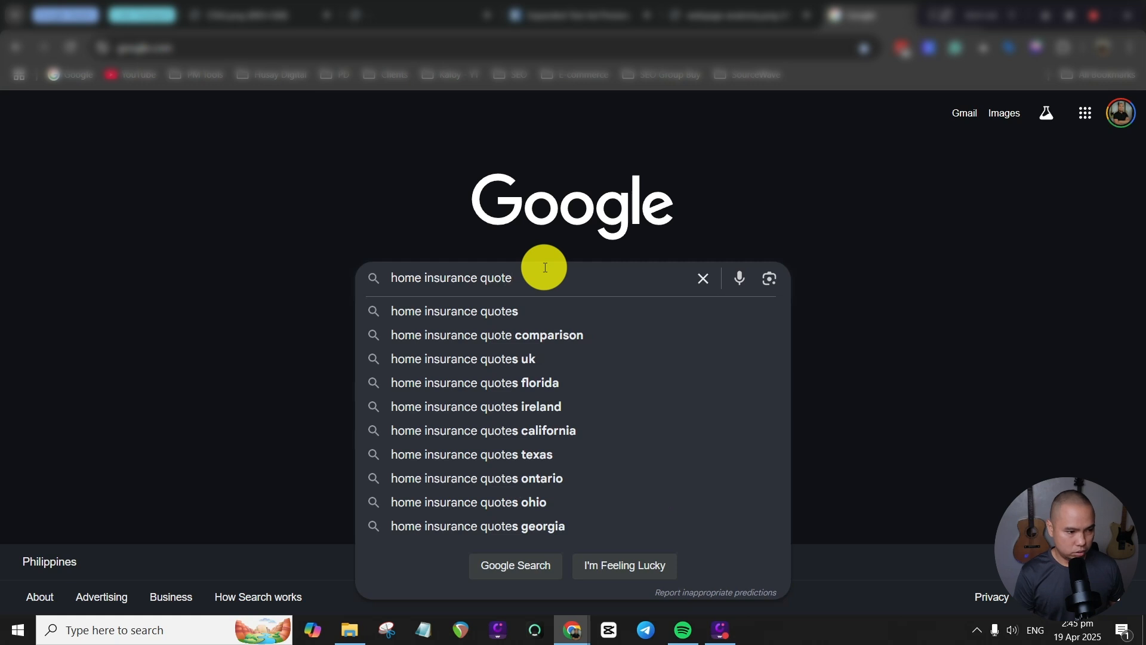
key("Return")
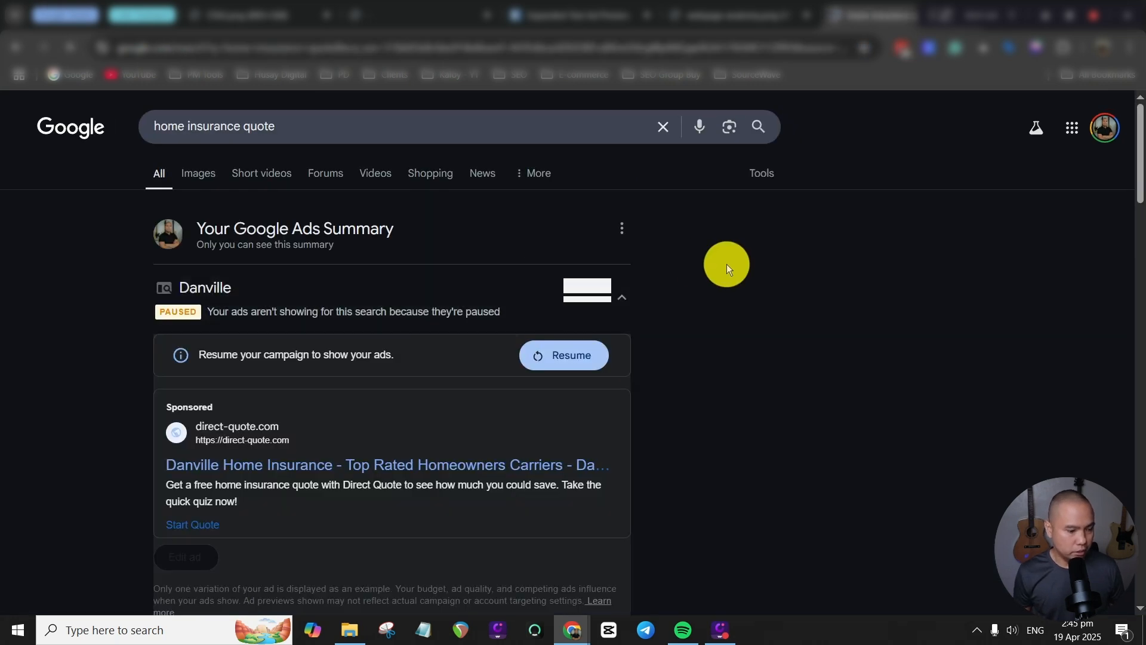
scroll(955, 312, "down", 5)
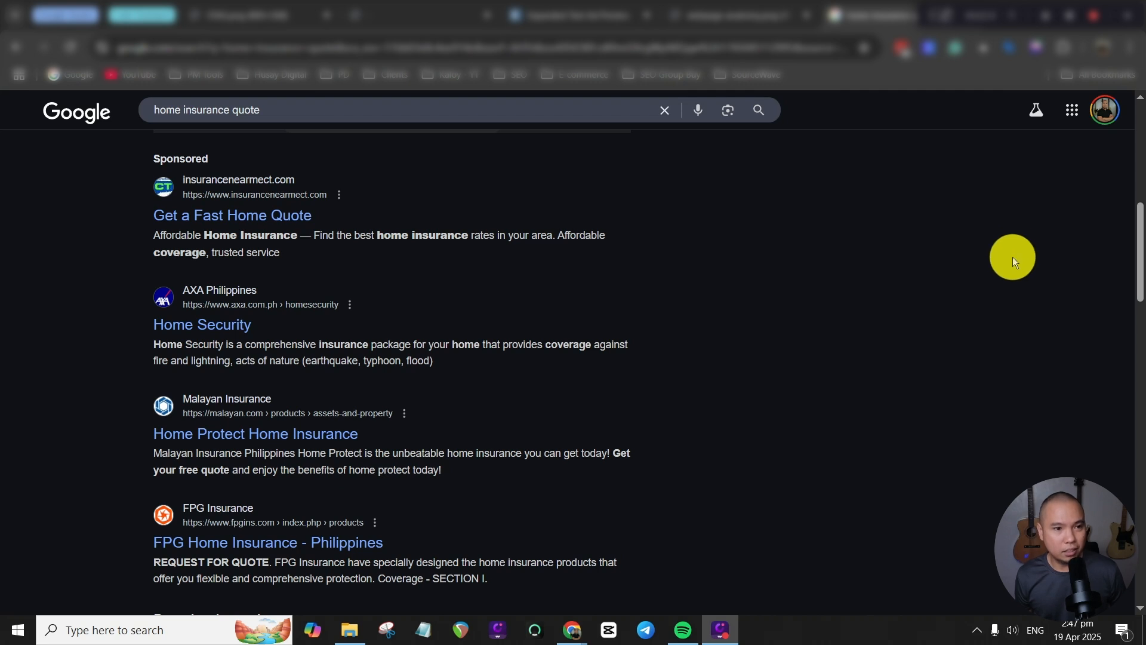
Switch to Karooya's Expanded Text Ad Preview Tool and look over its ad copy fields, previews and extension options.
scroll(998, 252, "up", 1)
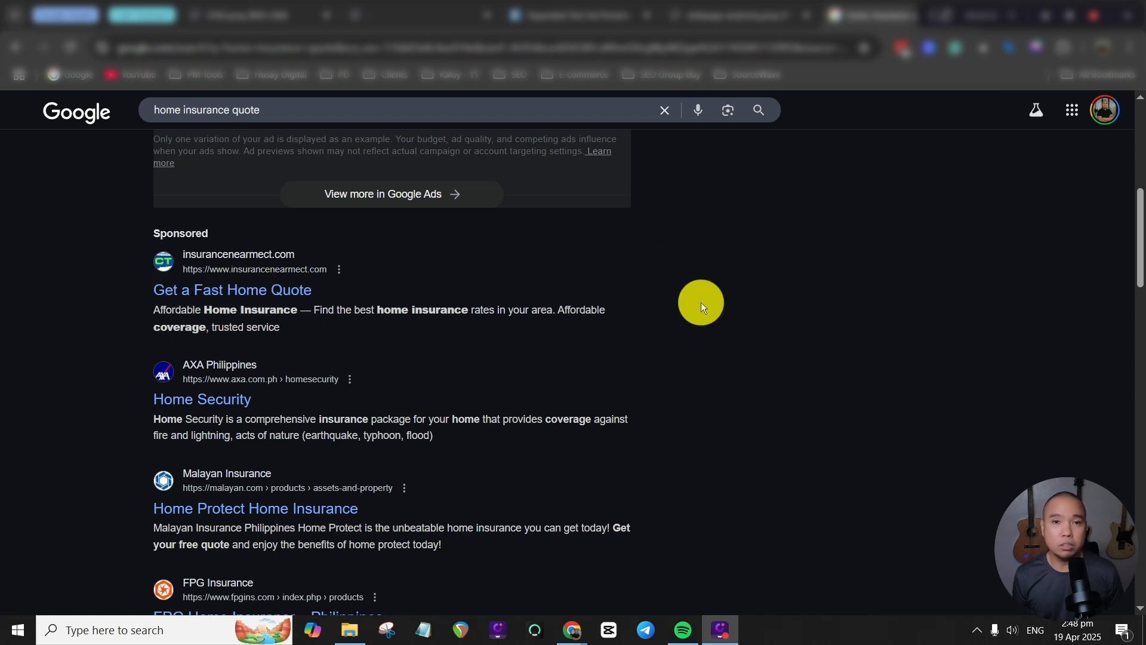
left_click(576, 14)
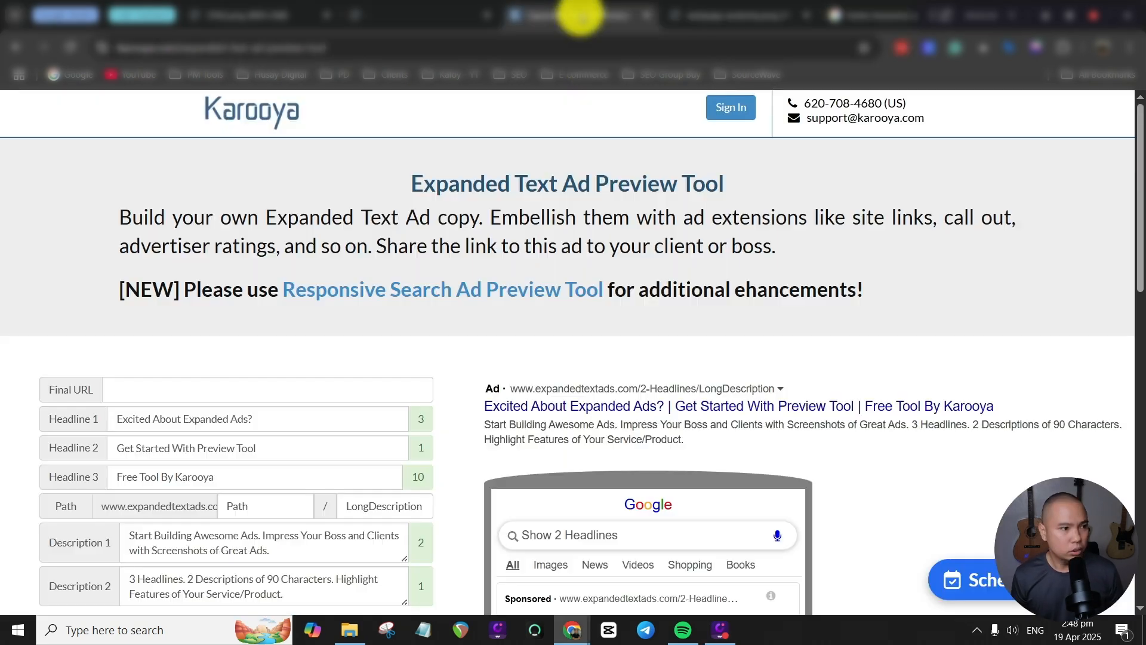
scroll(692, 227, "down", 1)
scroll(682, 257, "down", 1)
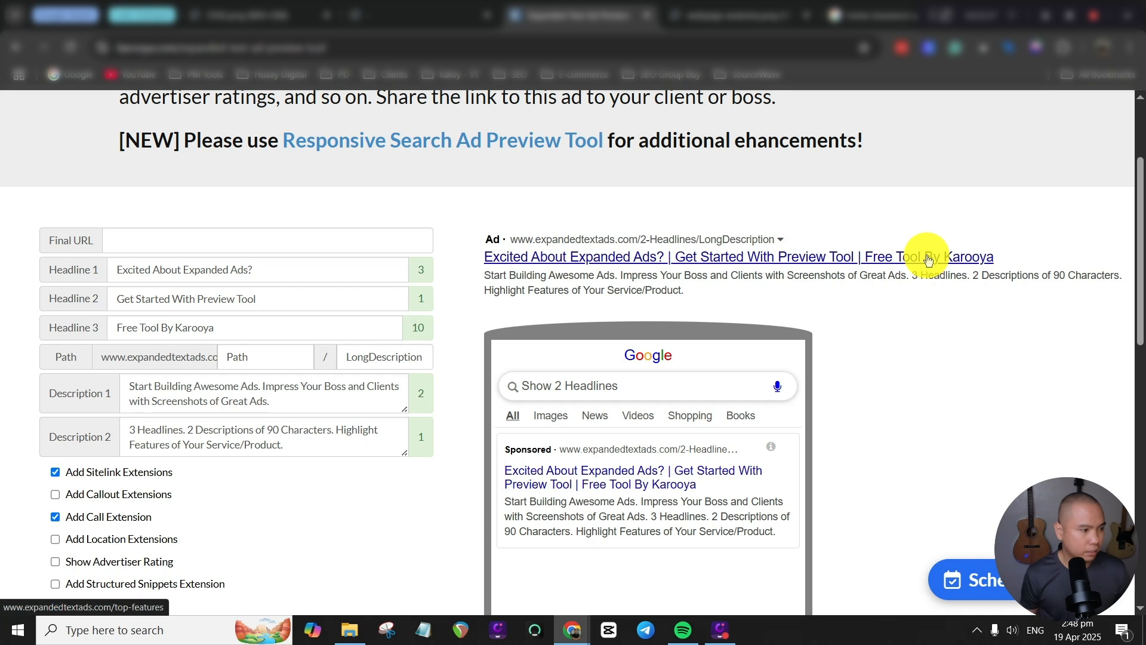
scroll(295, 355, "down", 1)
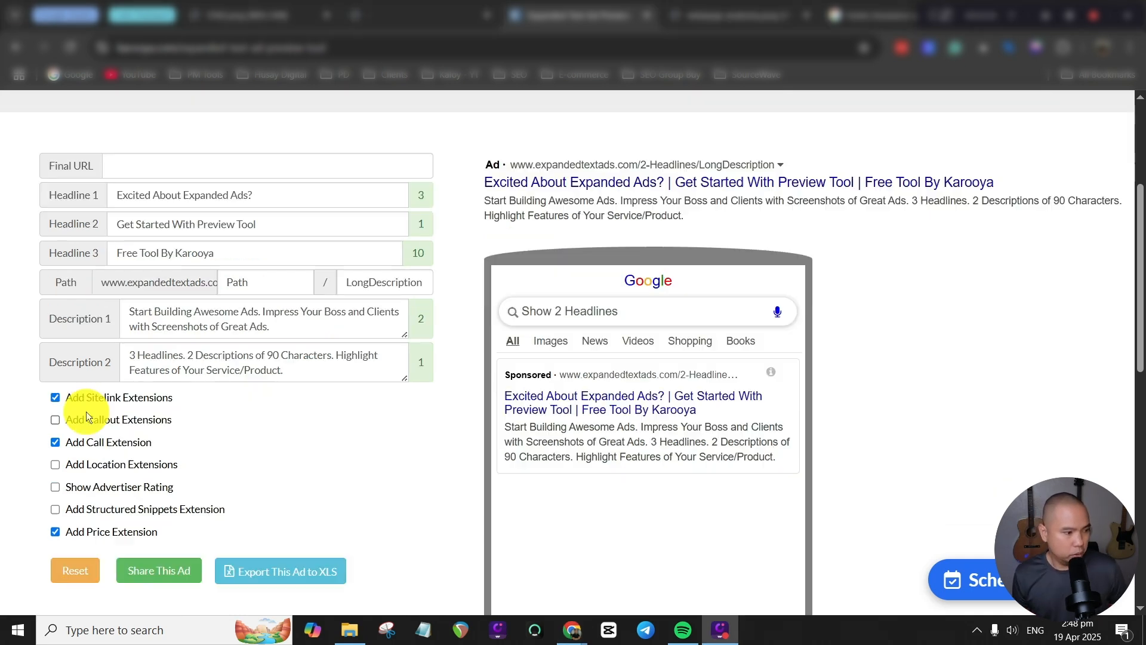
Enable the callout and structured snippets extensions for the preview ad and turn off the call and price extensions.
left_click(55, 397)
left_click(54, 420)
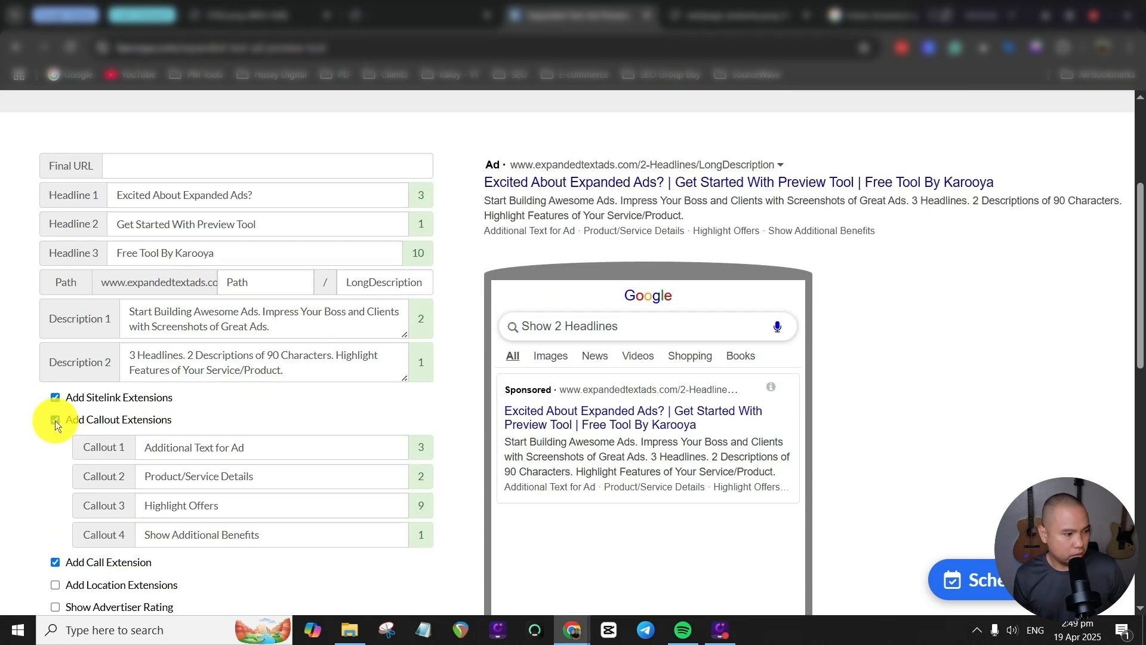
scroll(55, 421, "down", 2)
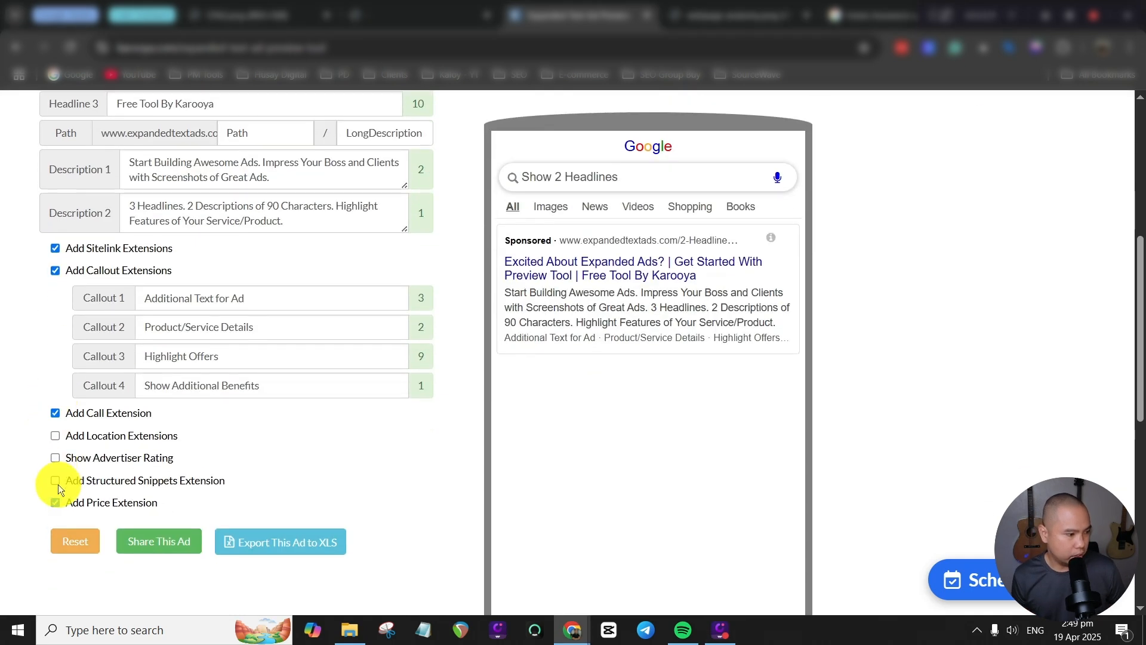
left_click(55, 480)
scroll(52, 487, "down", 1)
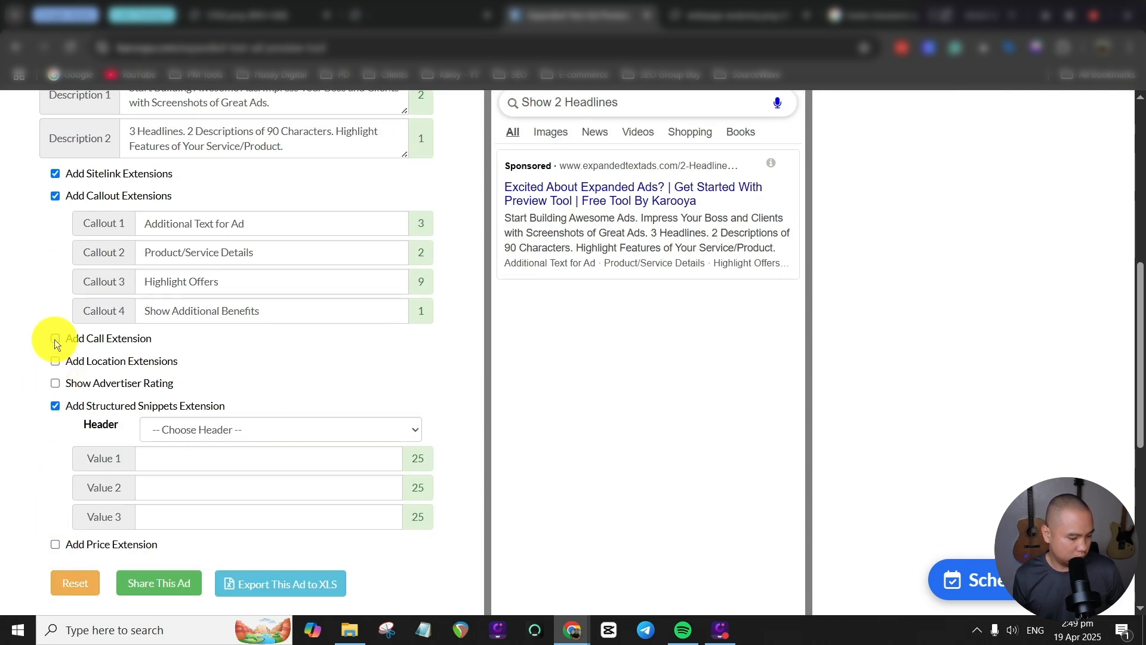
scroll(529, 332, "up", 4)
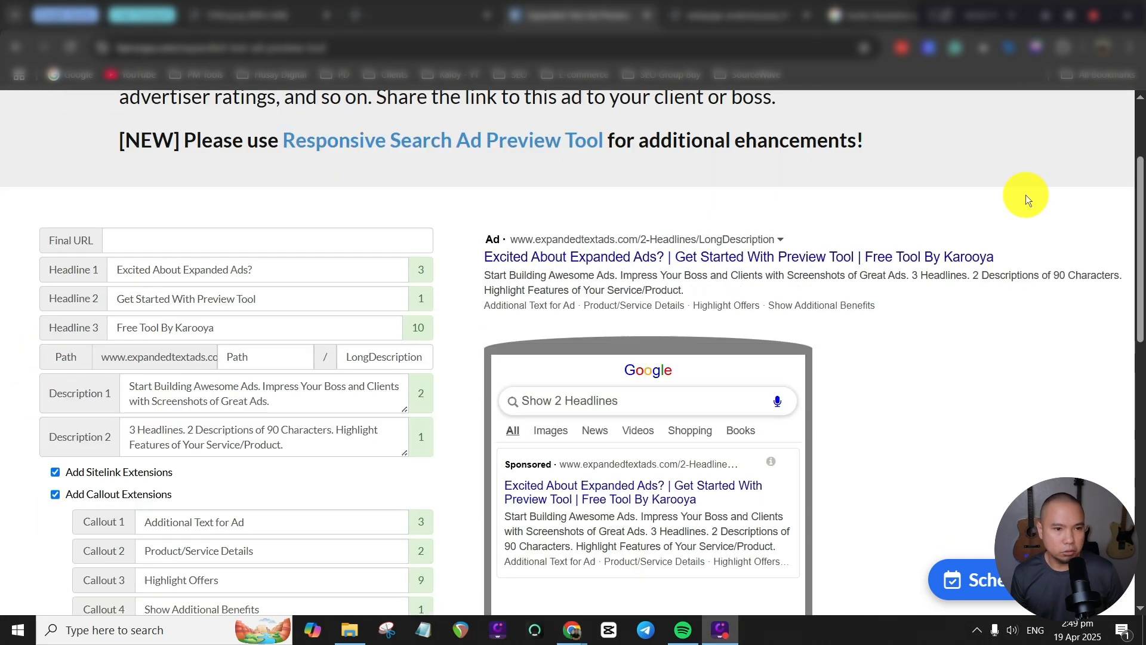
Compare the sponsored ads for "home insurance quote" on Google with the sample ad layout in the preview tool.
left_click(865, 17)
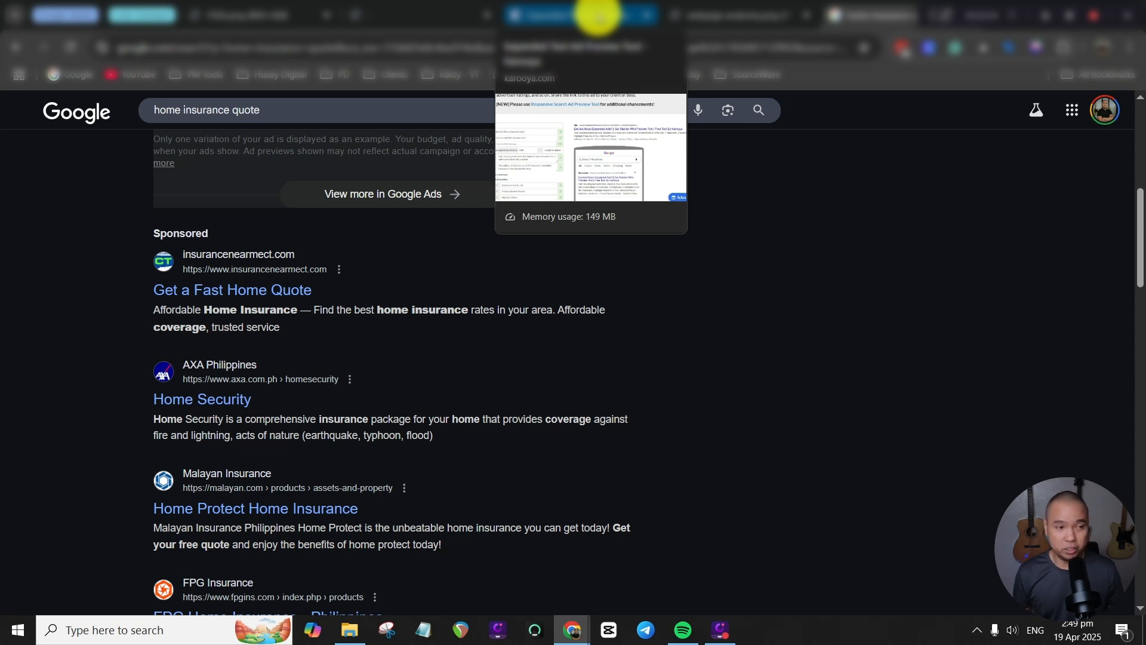
left_click(598, 14)
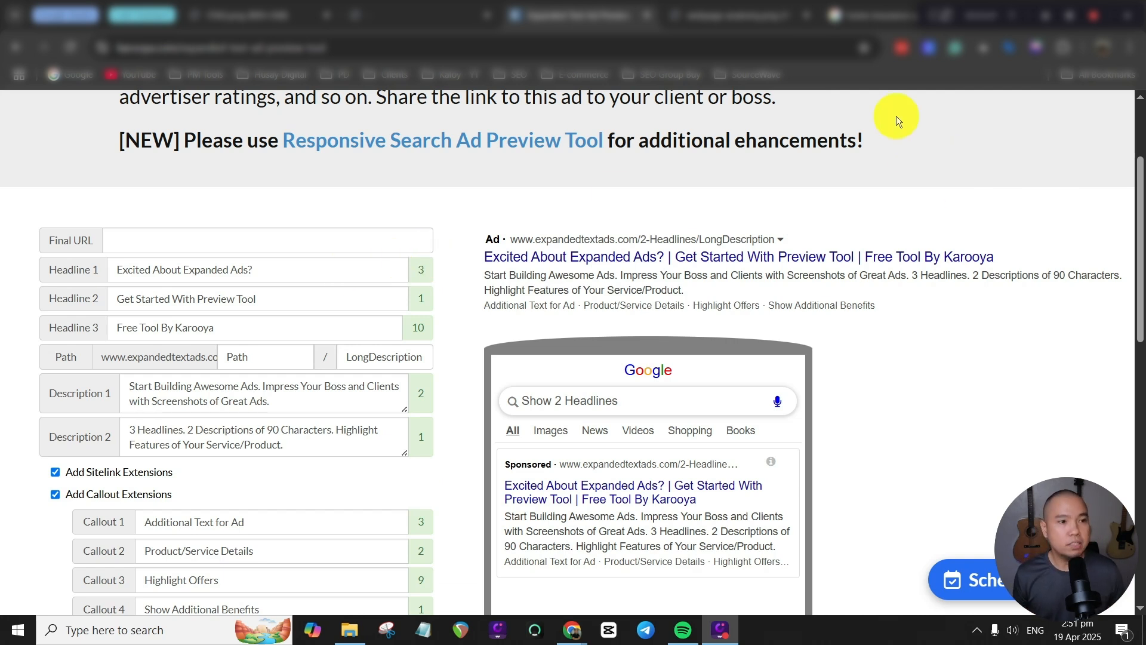
mouse_move(755, 23)
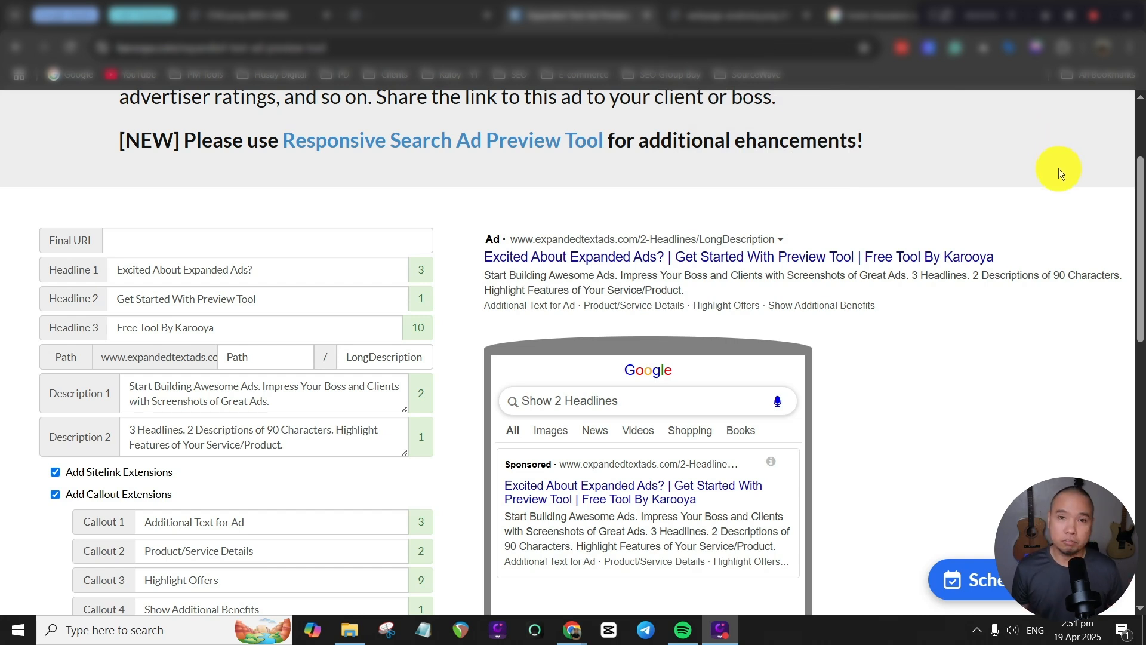
left_click(874, 16)
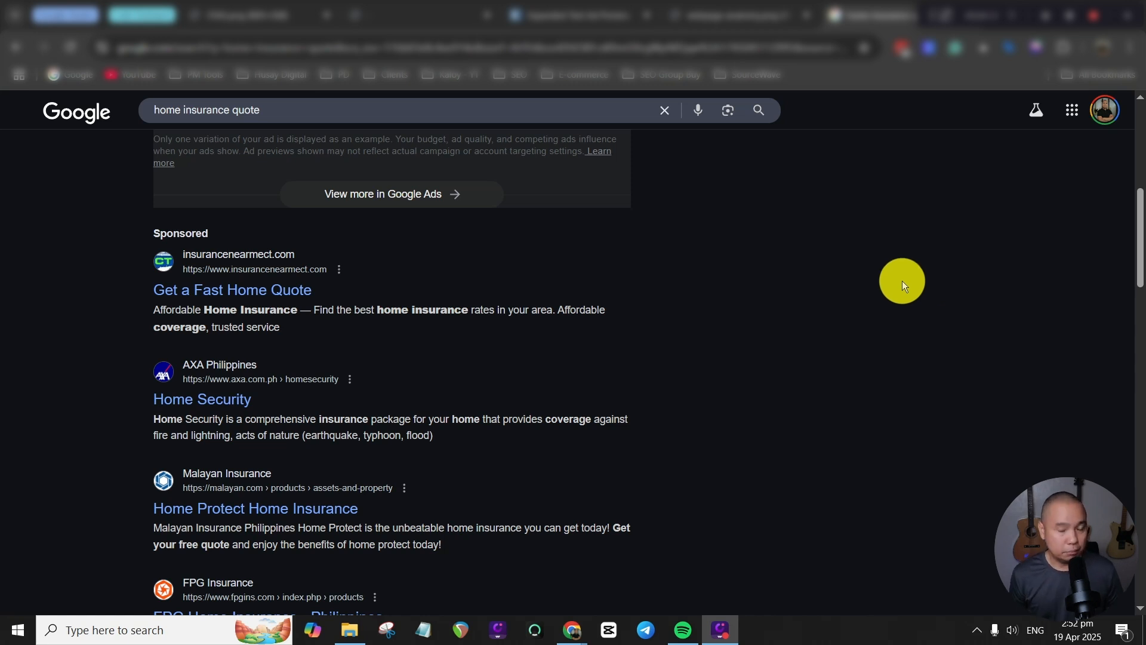
scroll(902, 287, "up", 8)
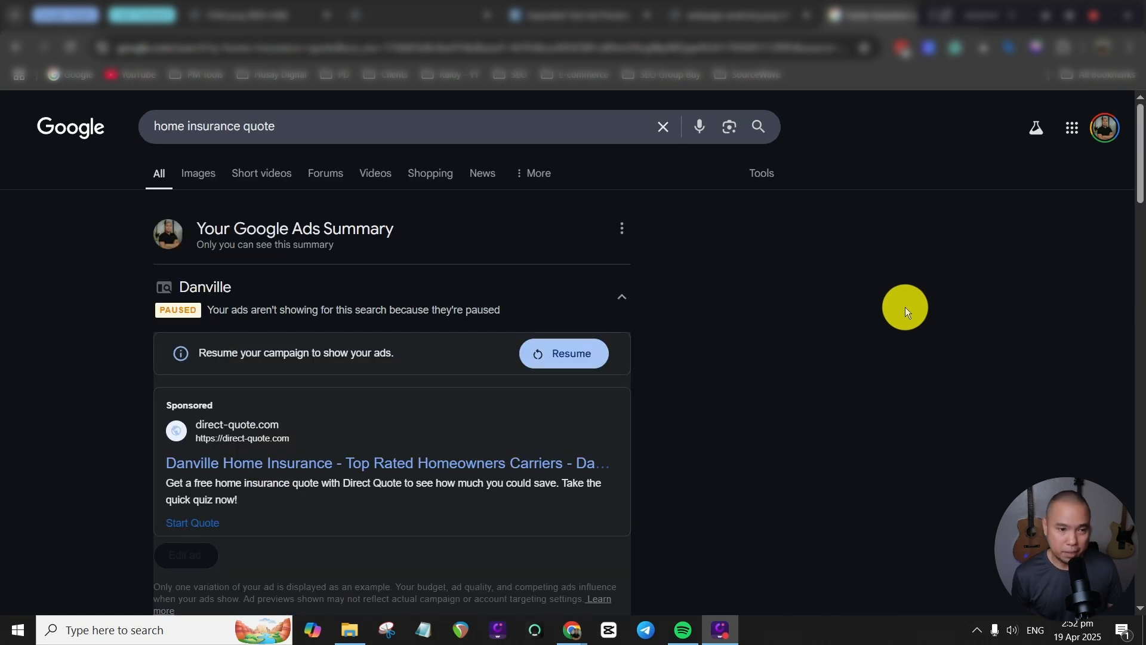
scroll(905, 307, "down", 7)
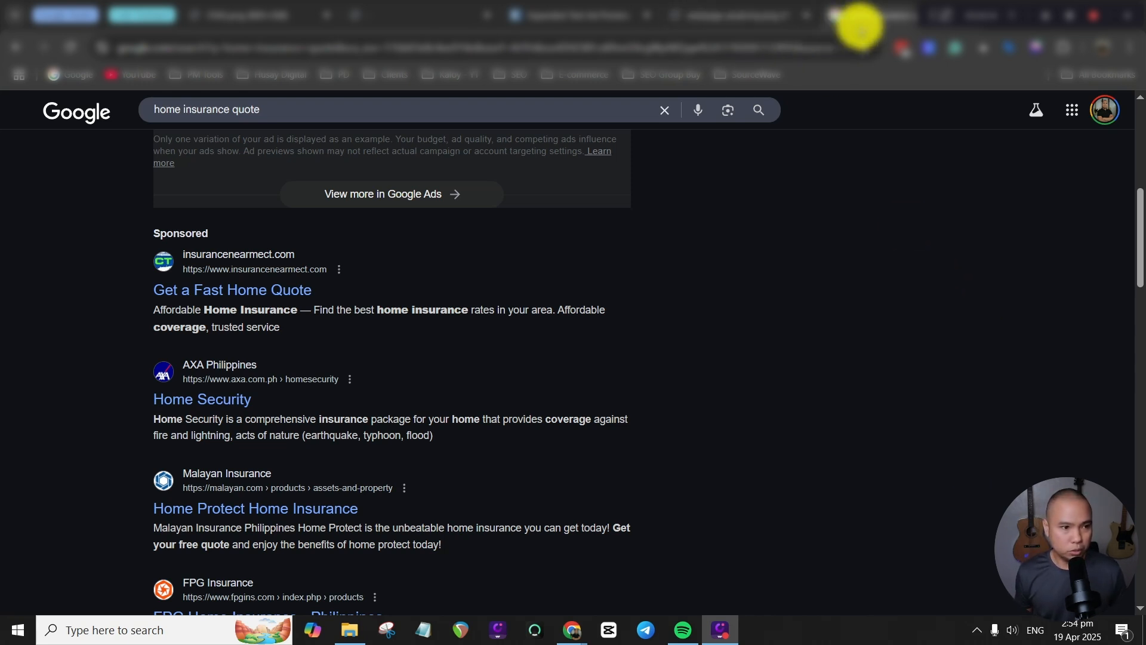
left_click(576, 15)
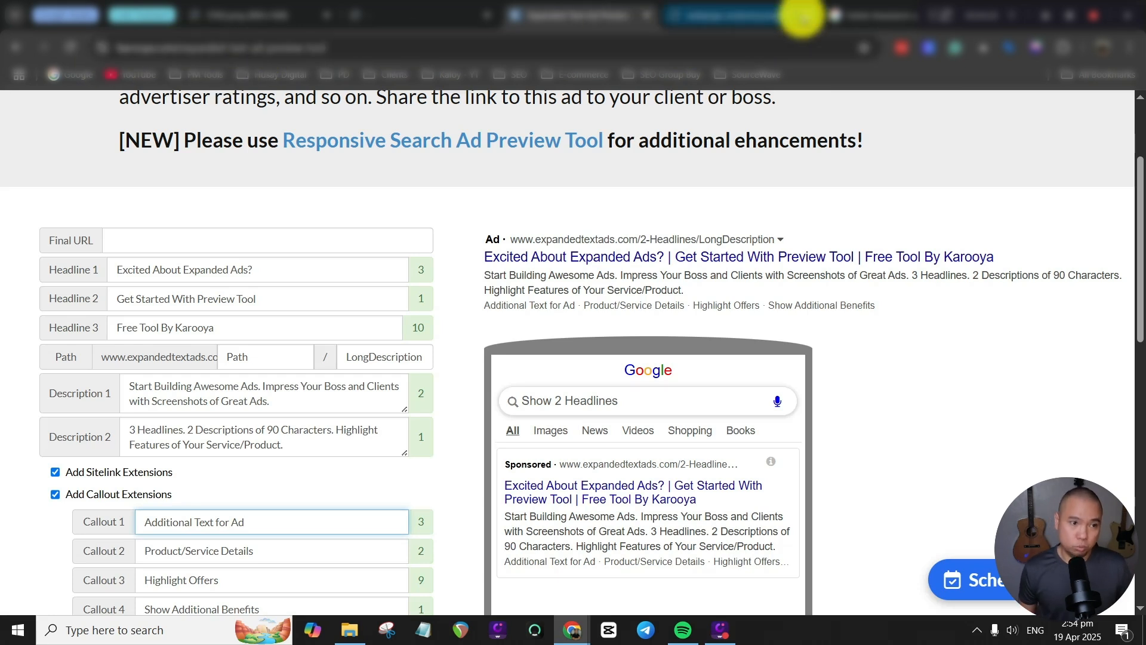
Search Google for "karooya google ads copy" in place of the home insurance query.
left_click(854, 15)
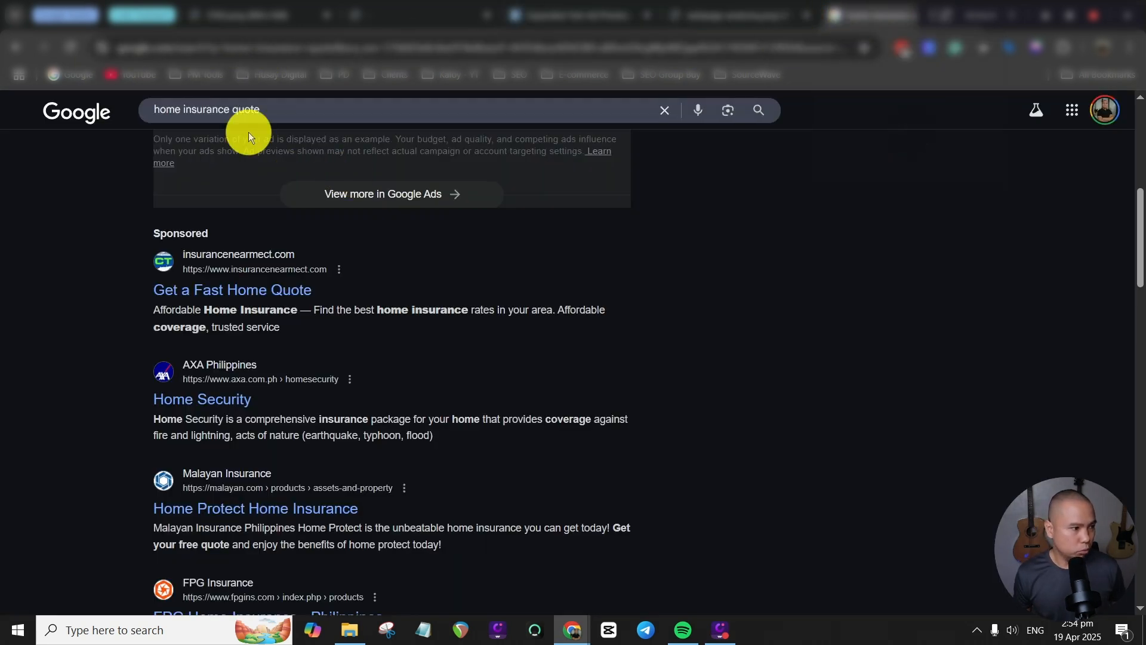
left_click_drag(274, 109, 122, 109)
type("karo")
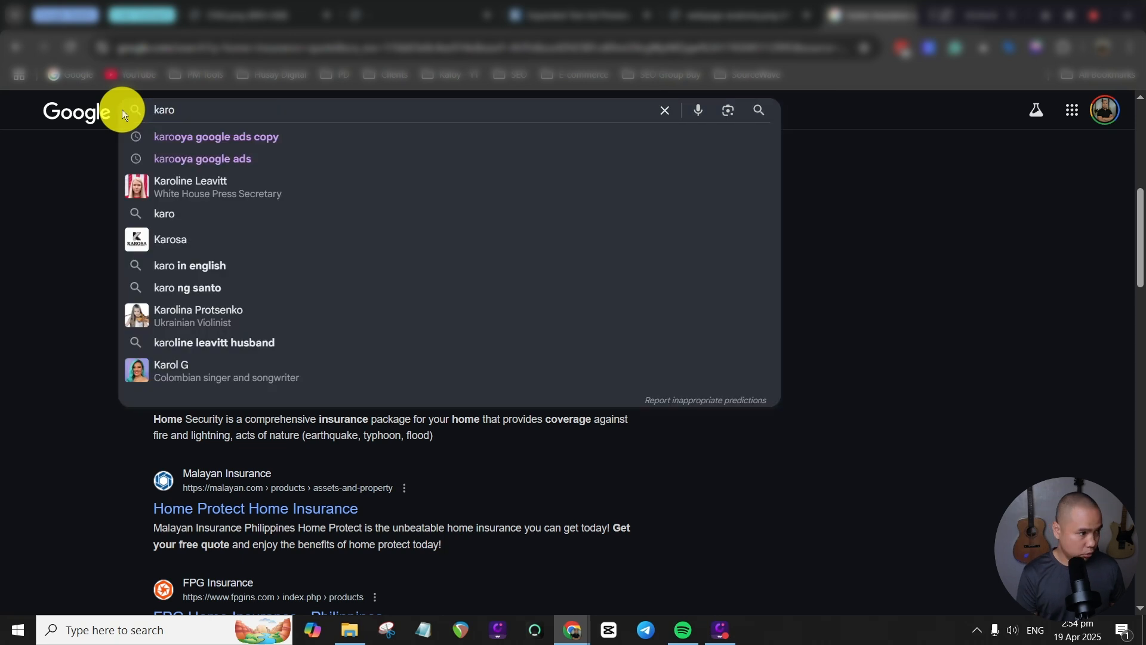
key("Down")
key("Return")
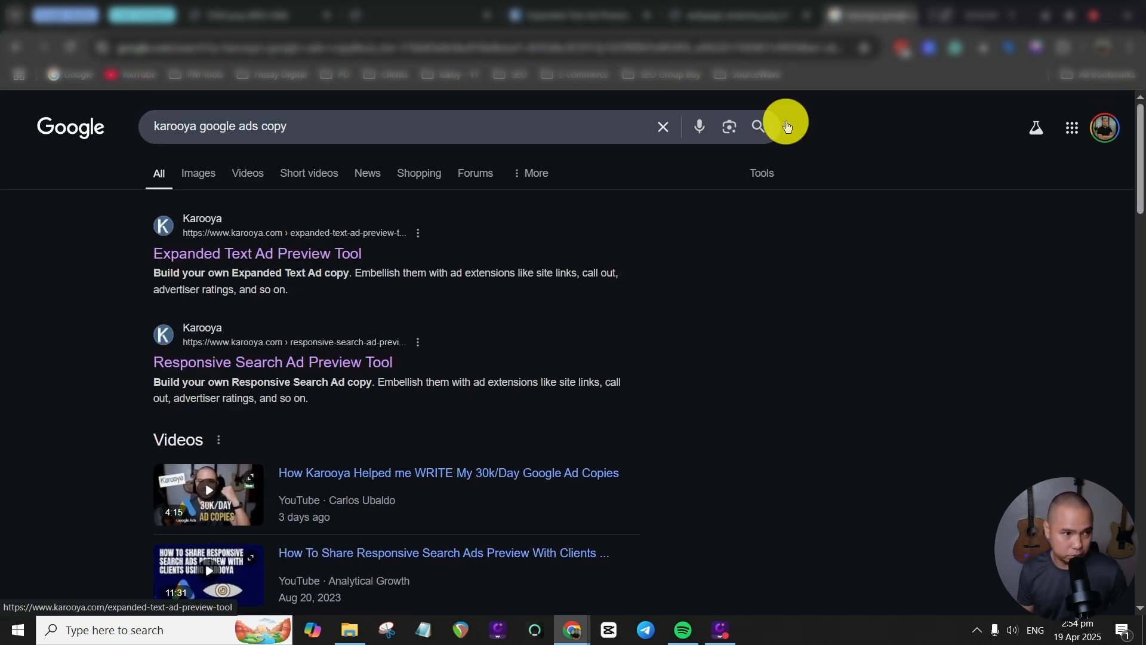
Return to the Expanded Text Ad Preview Tool and look through the headline, description, callout and structured snippet fields.
left_click(606, 17)
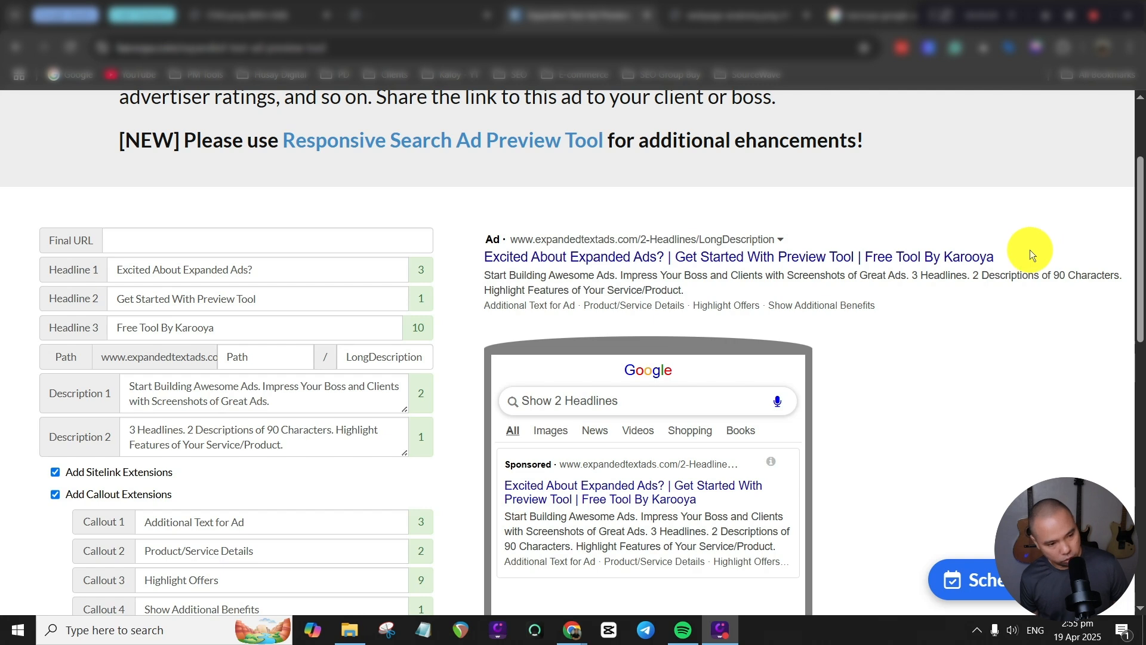
scroll(979, 298, "down", 2)
scroll(983, 292, "down", 3)
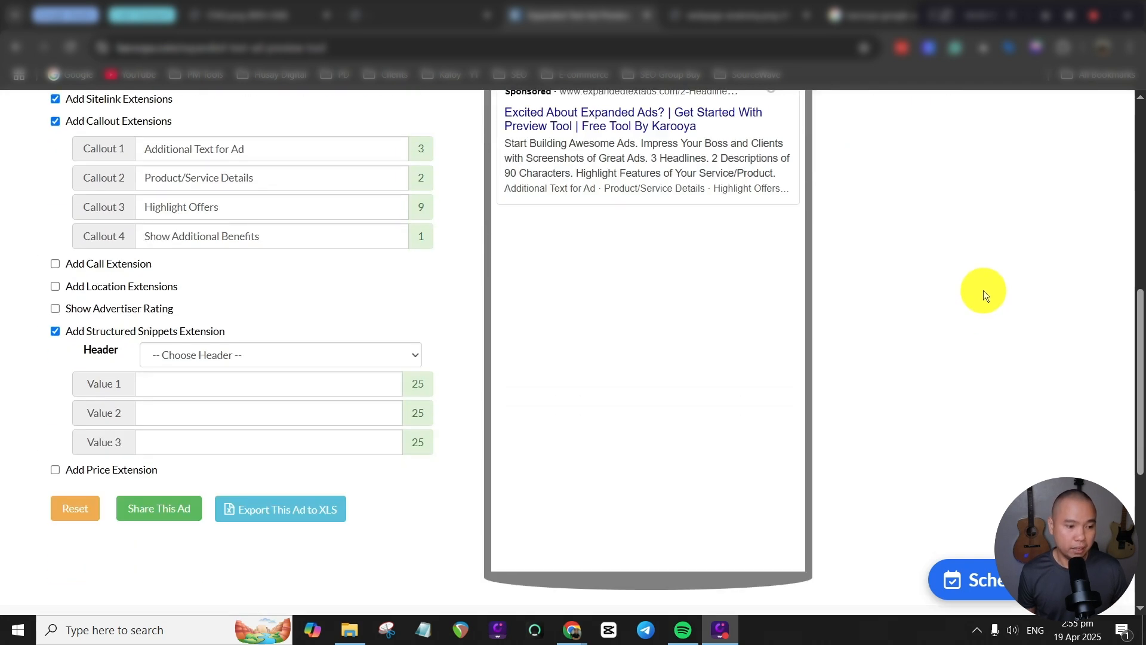
scroll(983, 325, "up", 6)
scroll(1014, 269, "down", 1)
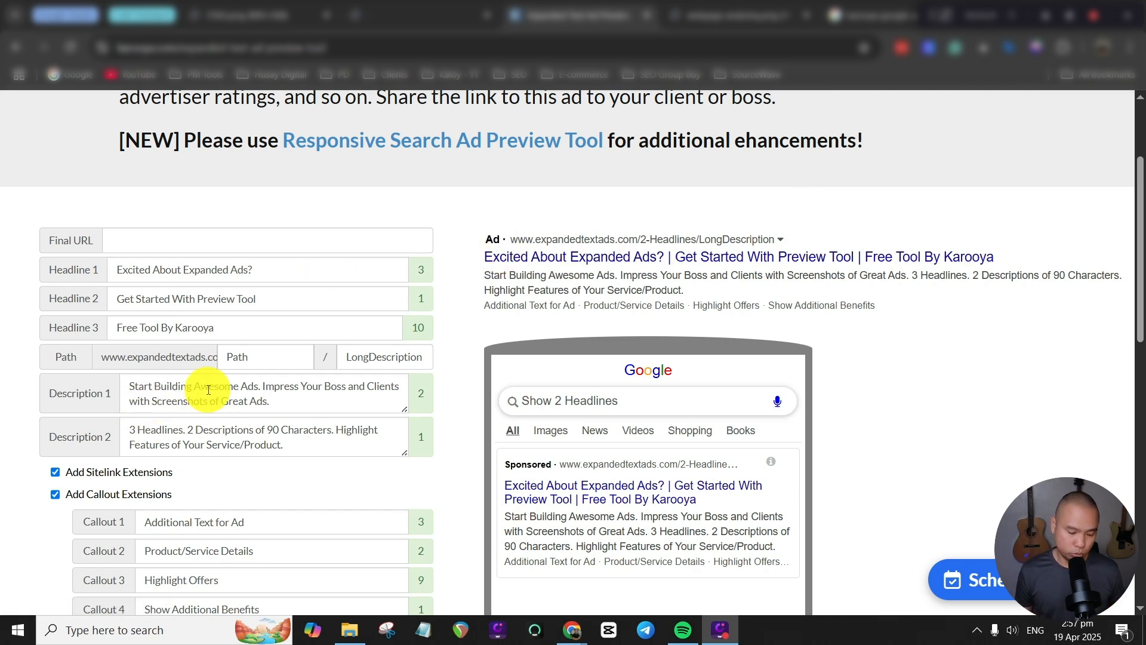
Replace the sample text of Headline 1 with "Home Insurance Quote".
left_click_drag(259, 269, 58, 280)
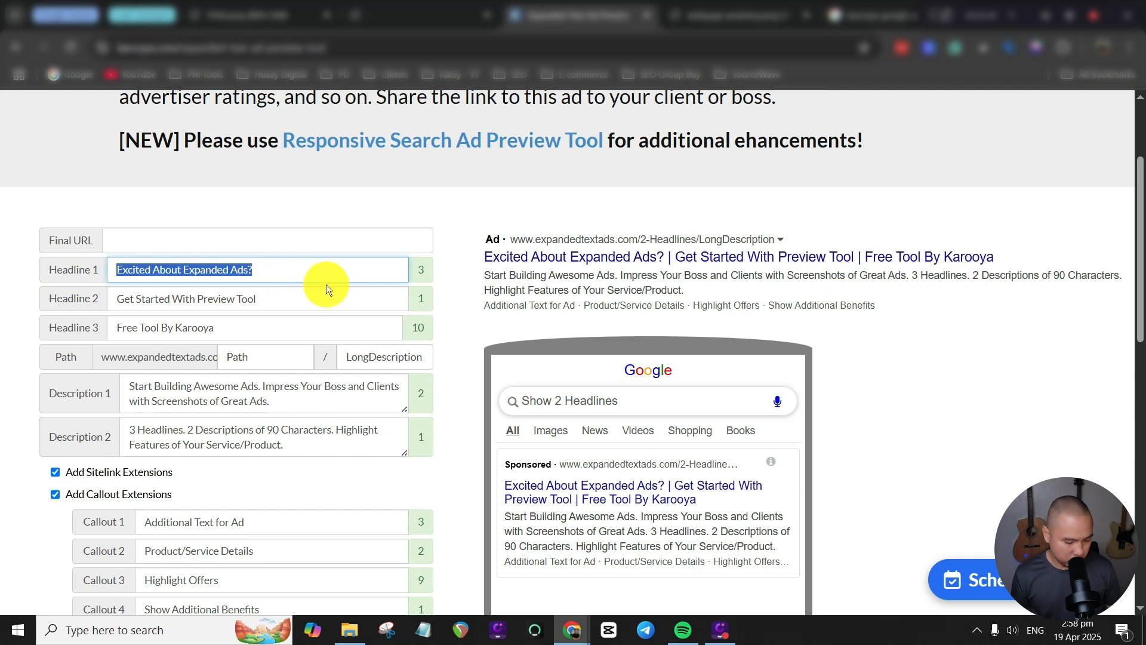
type("Hom")
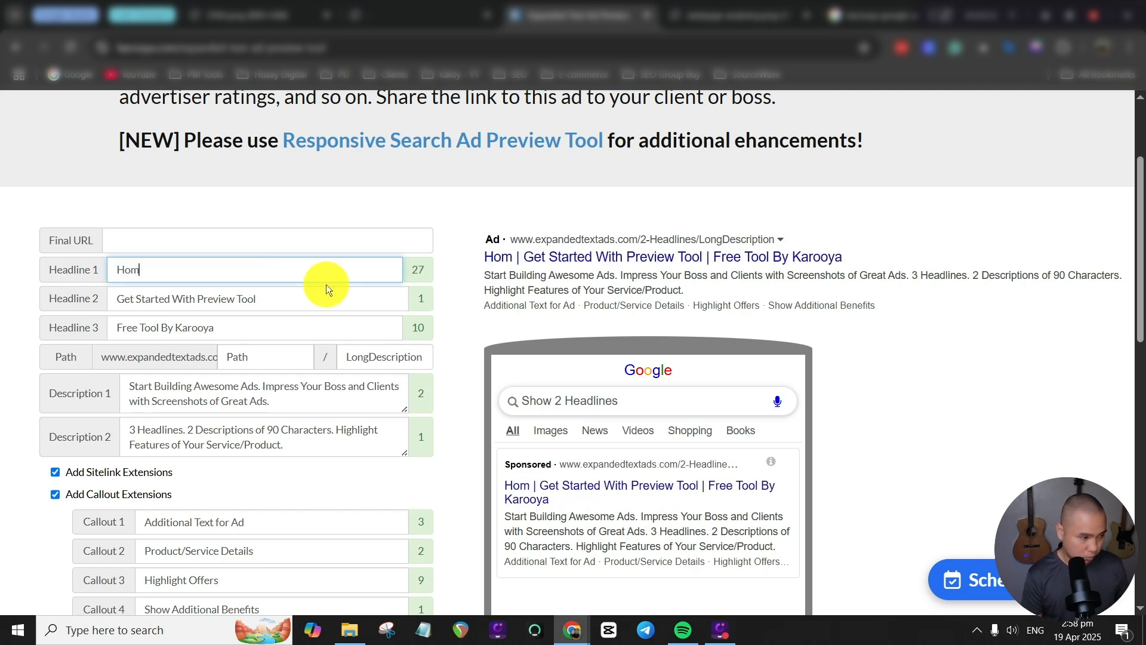
type("e Insurance Quote")
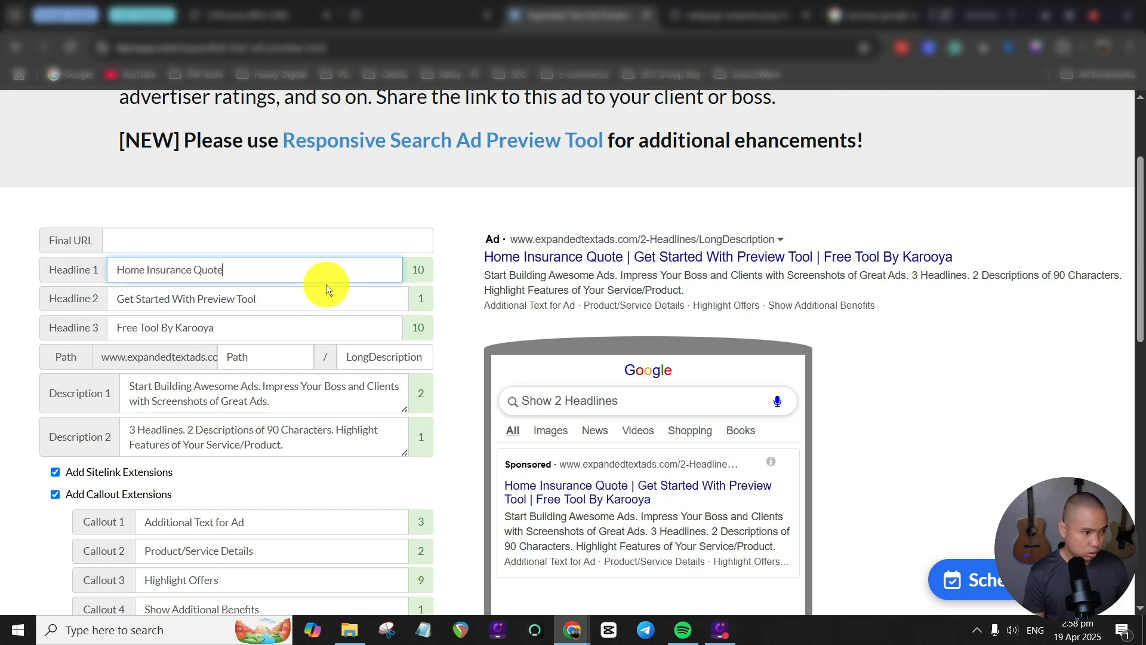
key("ctrl+a")
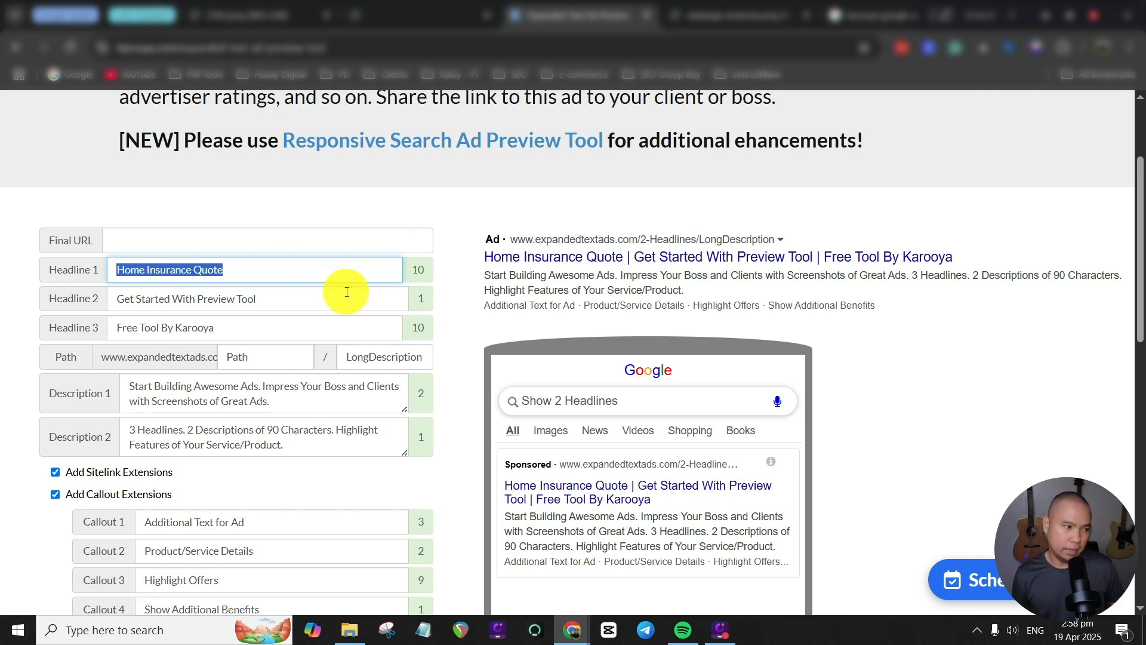
left_click(339, 267)
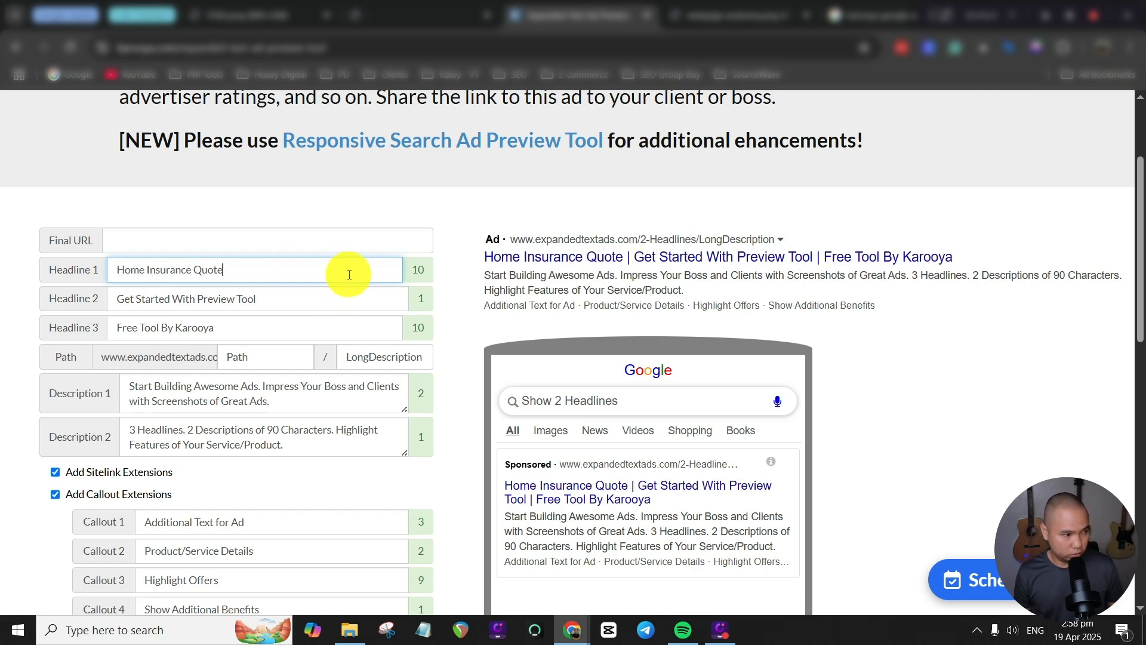
Extend Headline 1 with a call to action so that it reads "Get Home Insurance Quote Today".
left_click(115, 269)
type("Get")
left_click(388, 267)
type("Now")
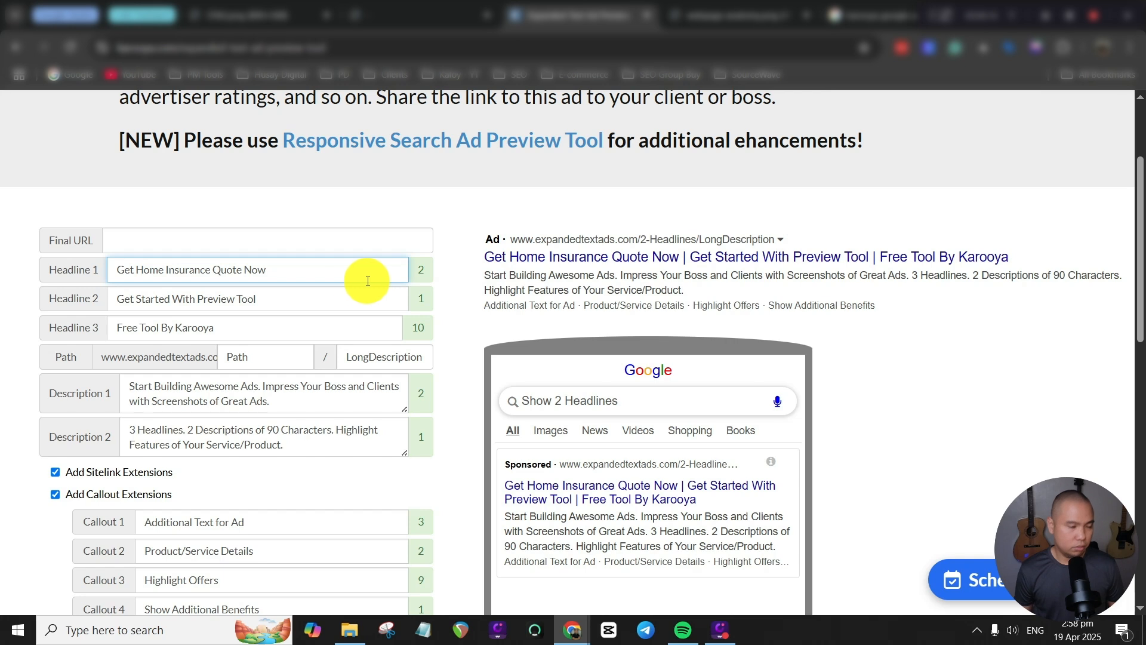
double_click(260, 269)
type("Today")
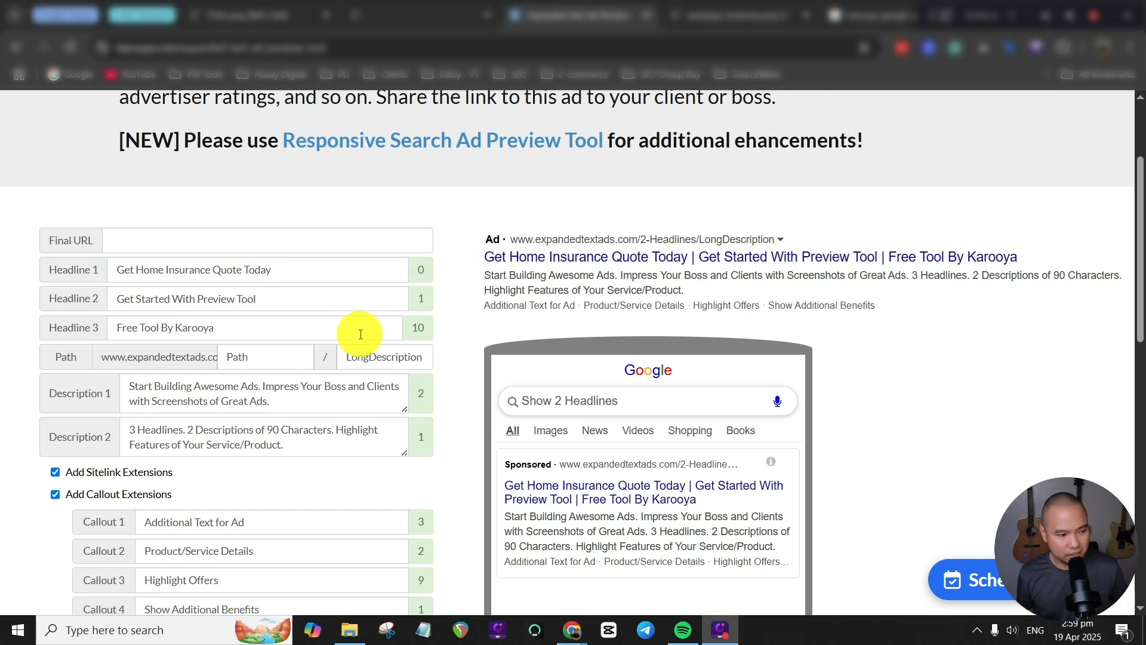
scroll(363, 325, "down", 1)
scroll(322, 376, "down", 1)
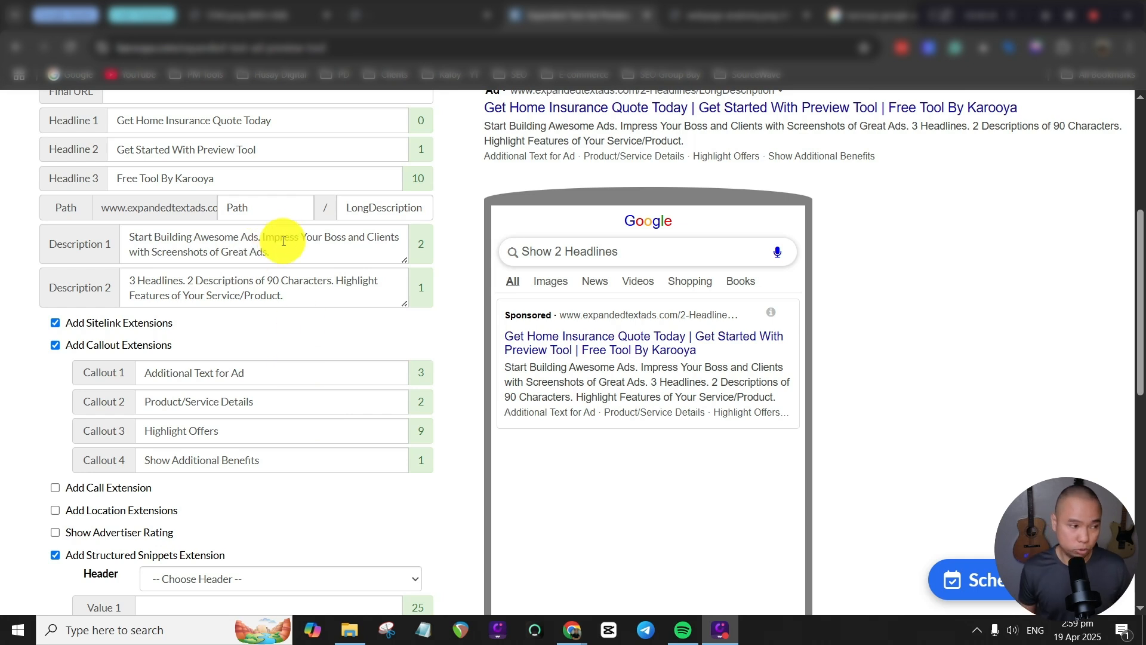
scroll(299, 258, "up", 2)
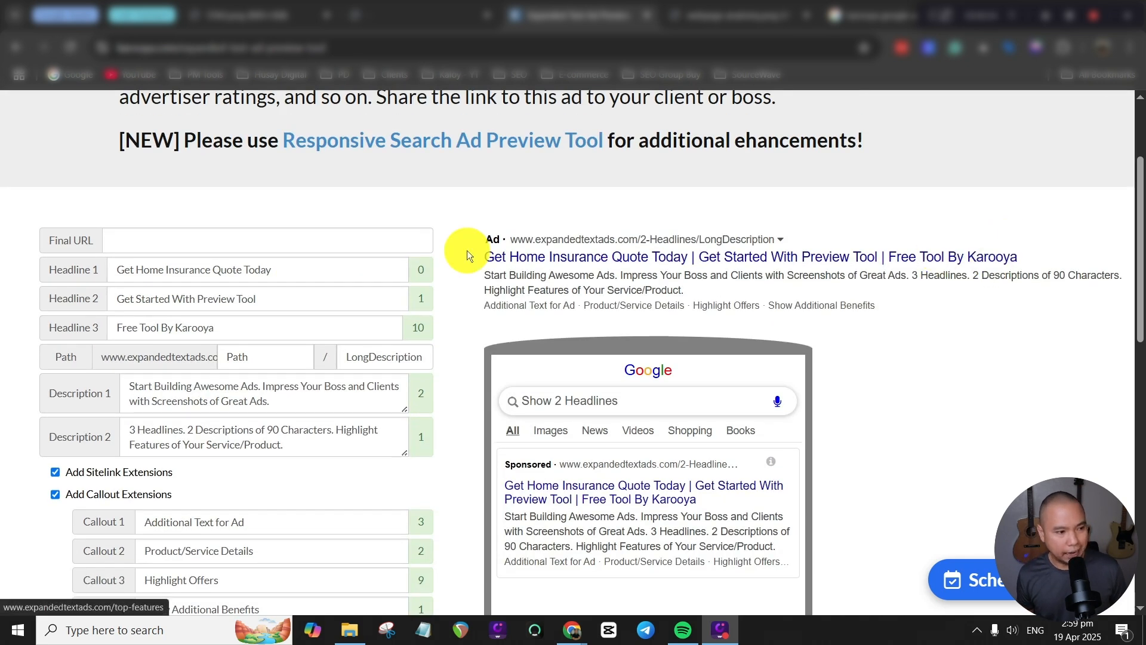
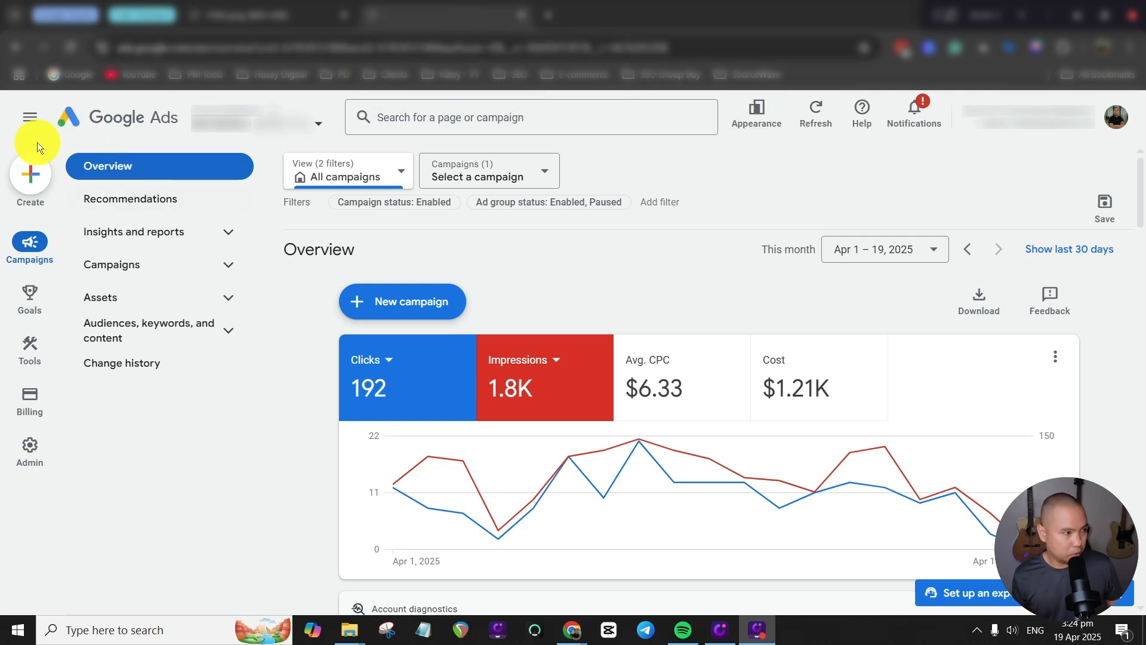
Start a new campaign with the Leads objective and accept the account-default conversion goals for it.
left_click(32, 176)
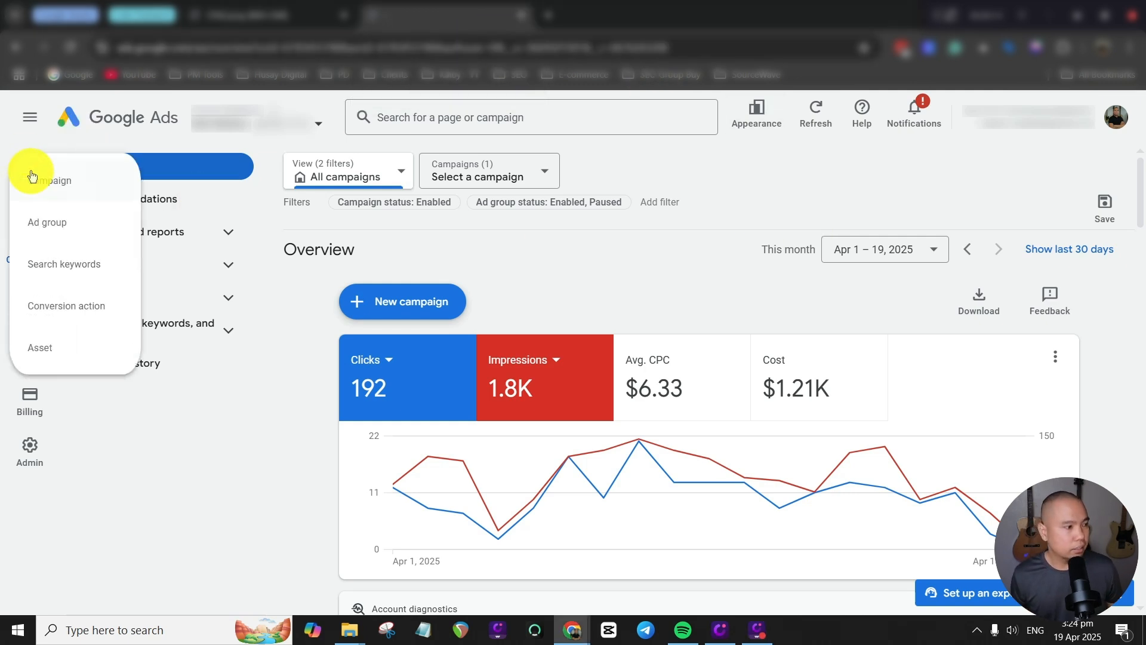
left_click(63, 185)
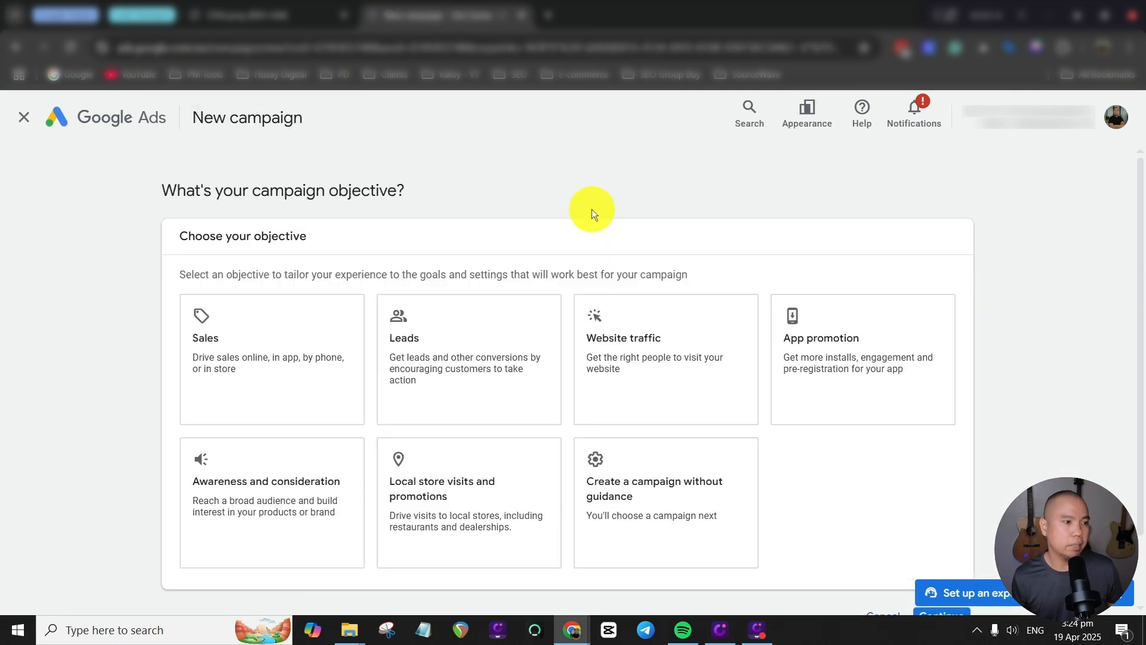
left_click(464, 347)
scroll(463, 346, "down", 5)
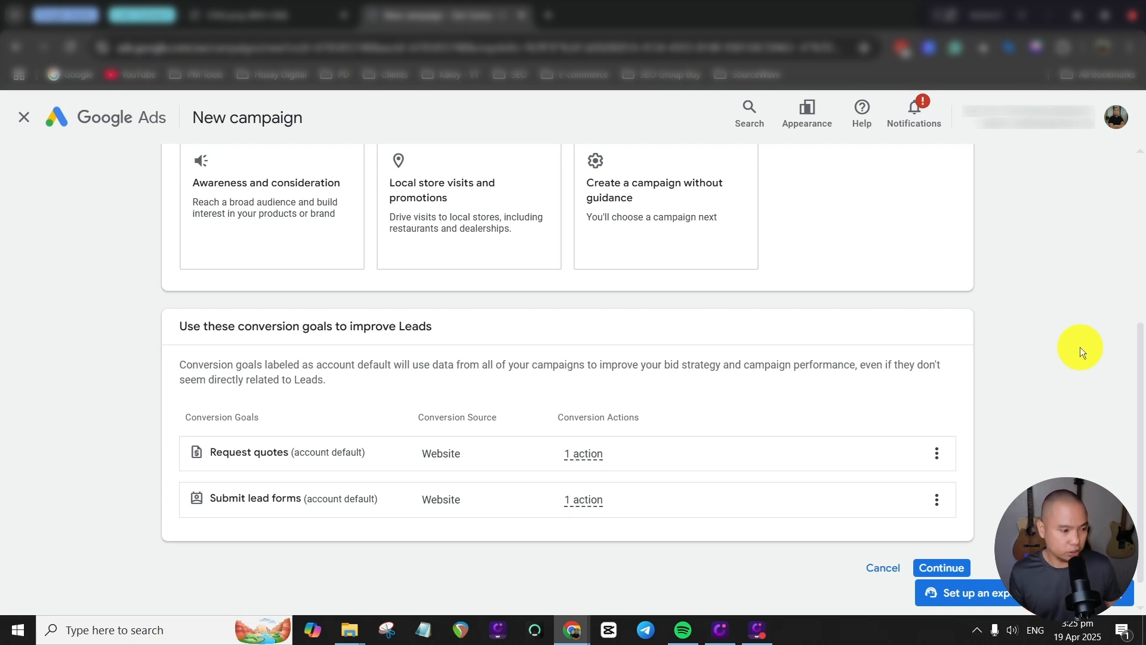
scroll(1015, 454, "down", 1)
left_click(948, 533)
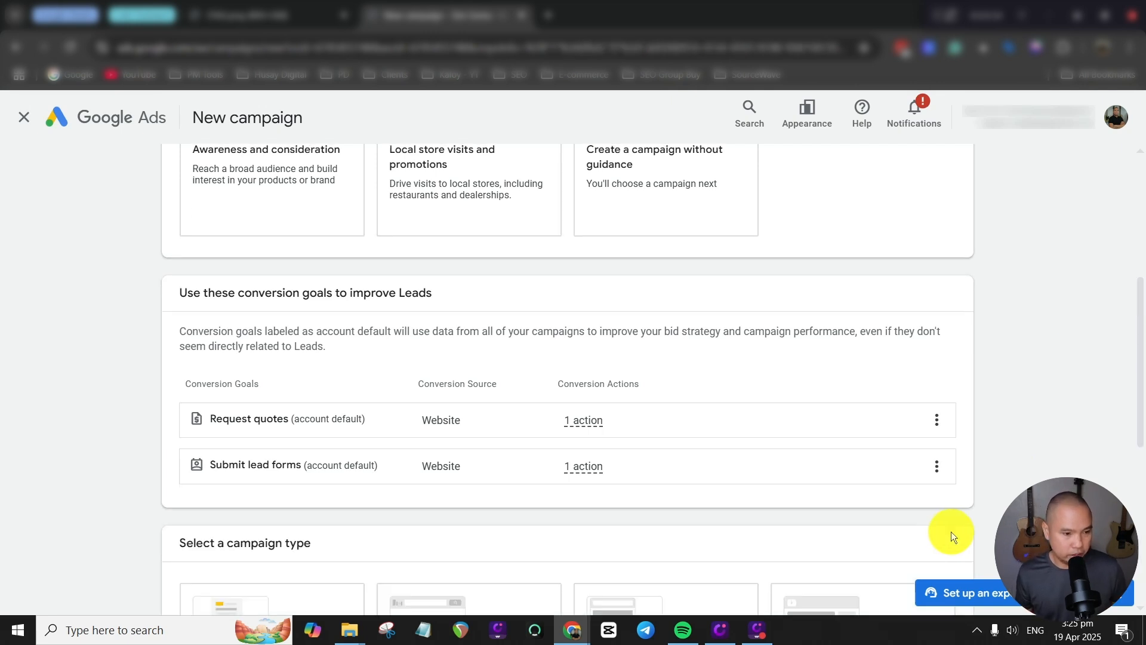
Choose Search as the campaign type and lead form submissions as the way to reach the goal.
scroll(1082, 400, "down", 4)
scroll(1083, 396, "down", 1)
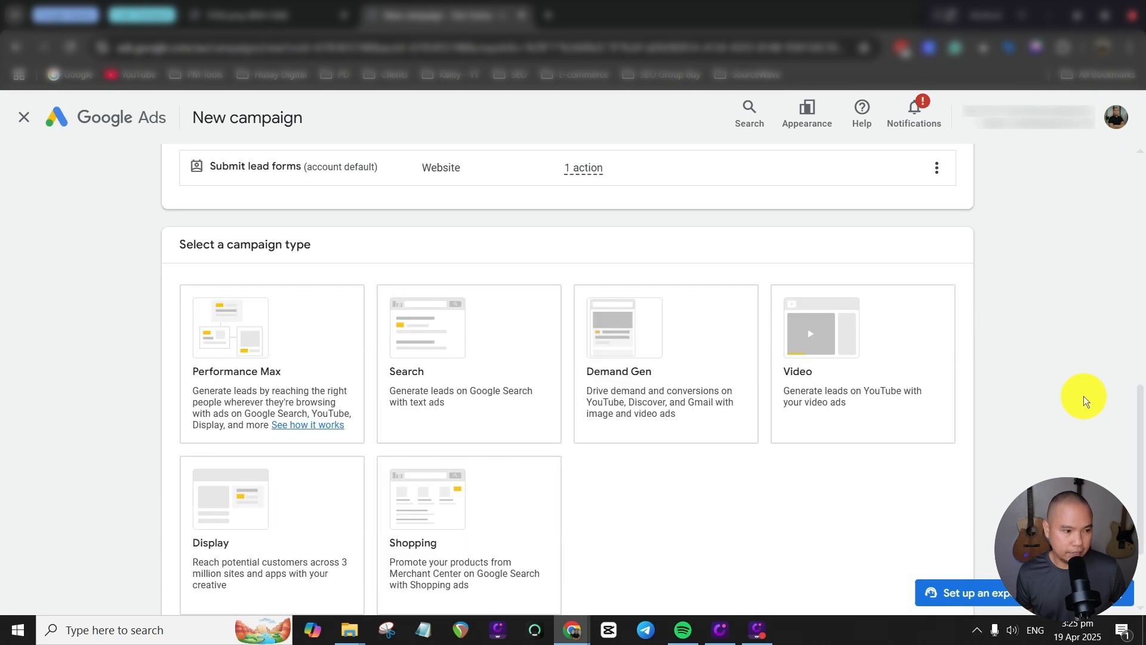
left_click(456, 361)
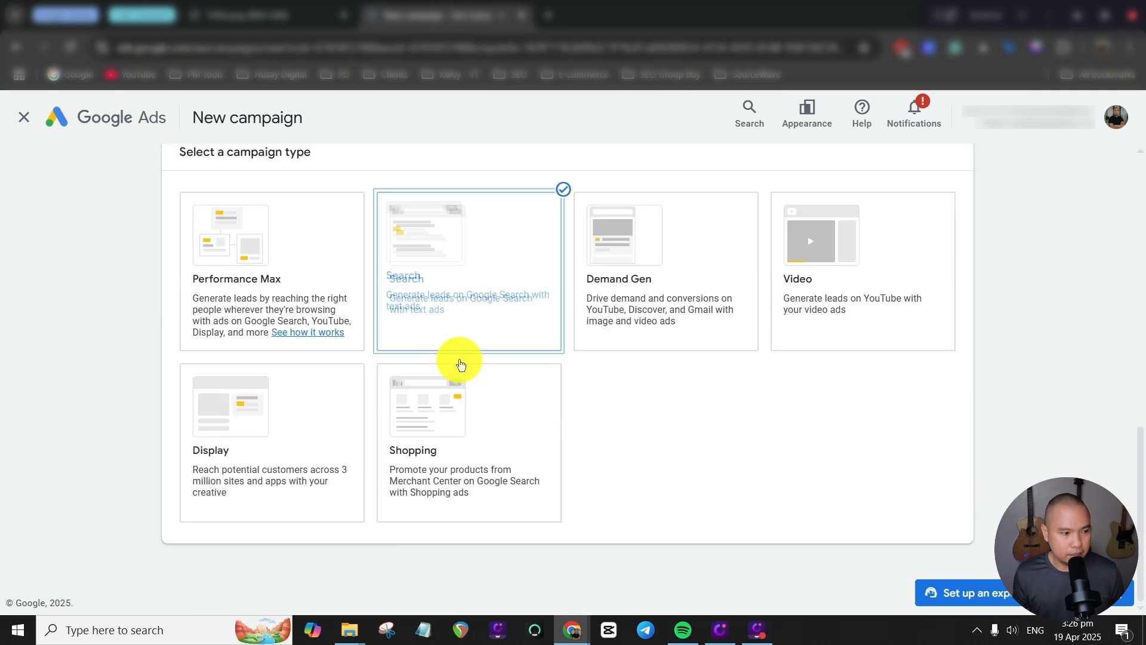
scroll(808, 410, "down", 3)
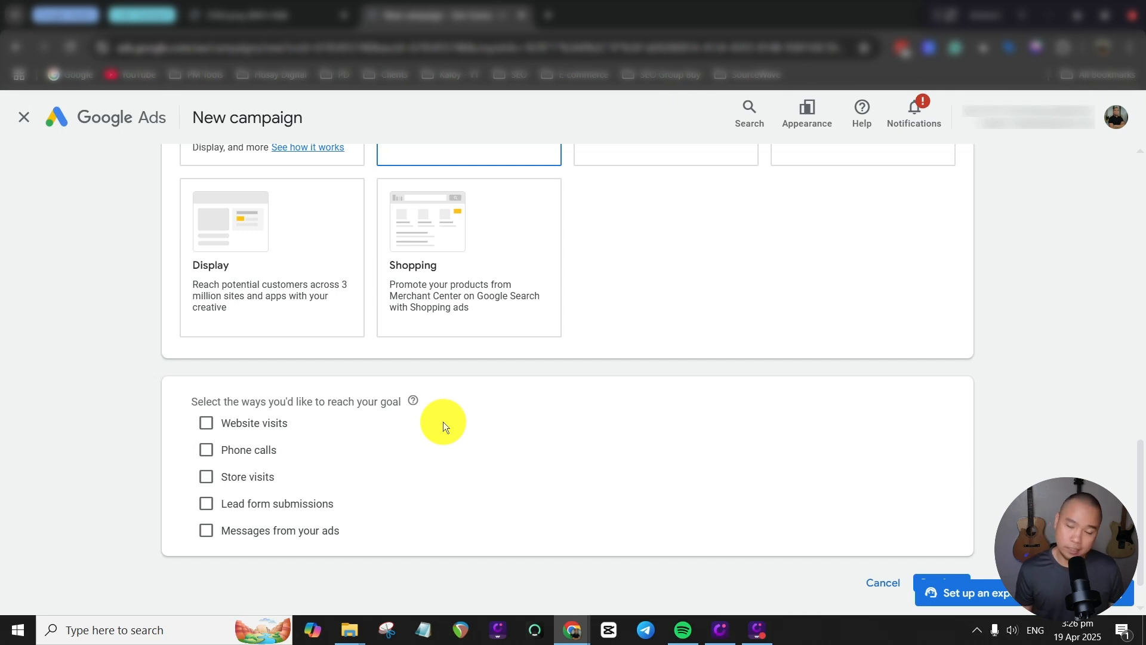
left_click(206, 503)
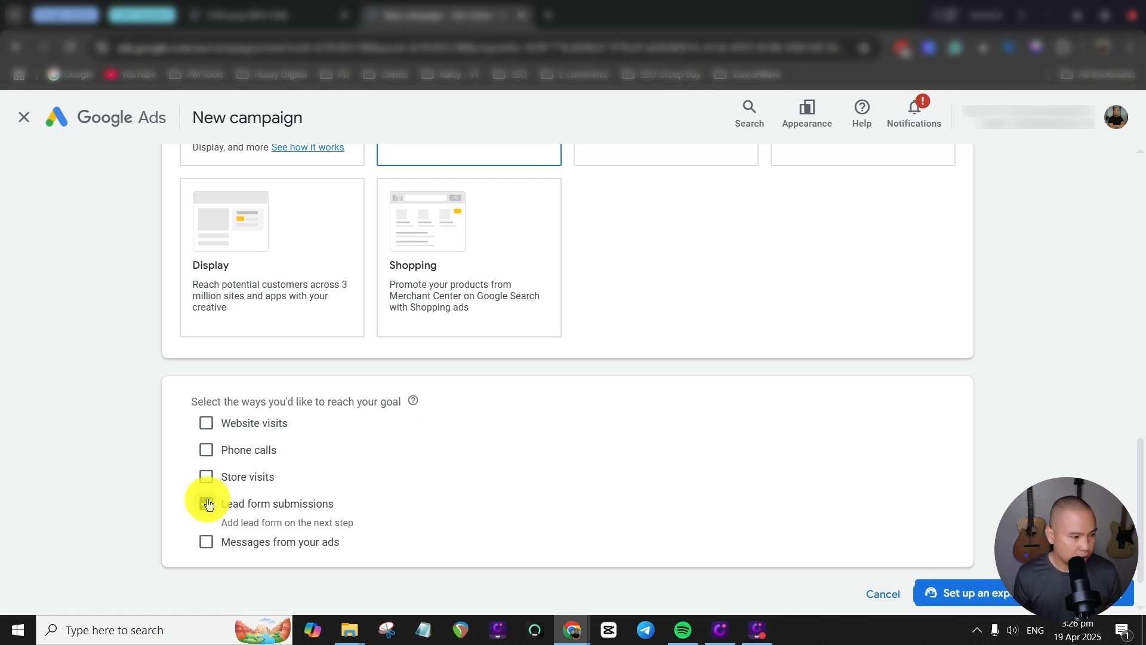
scroll(746, 418, "down", 1)
left_click(948, 535)
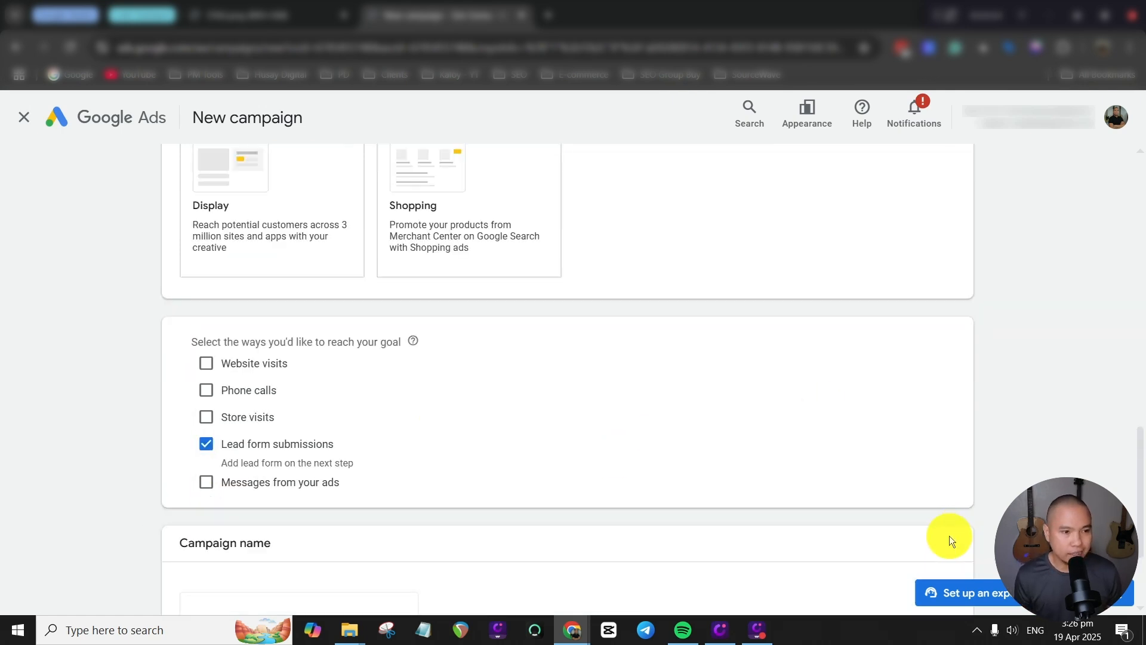
Name the campaign "04252025 - Campaign" and continue to the bidding settings.
scroll(657, 418, "down", 3)
left_click_drag(268, 455, 173, 457)
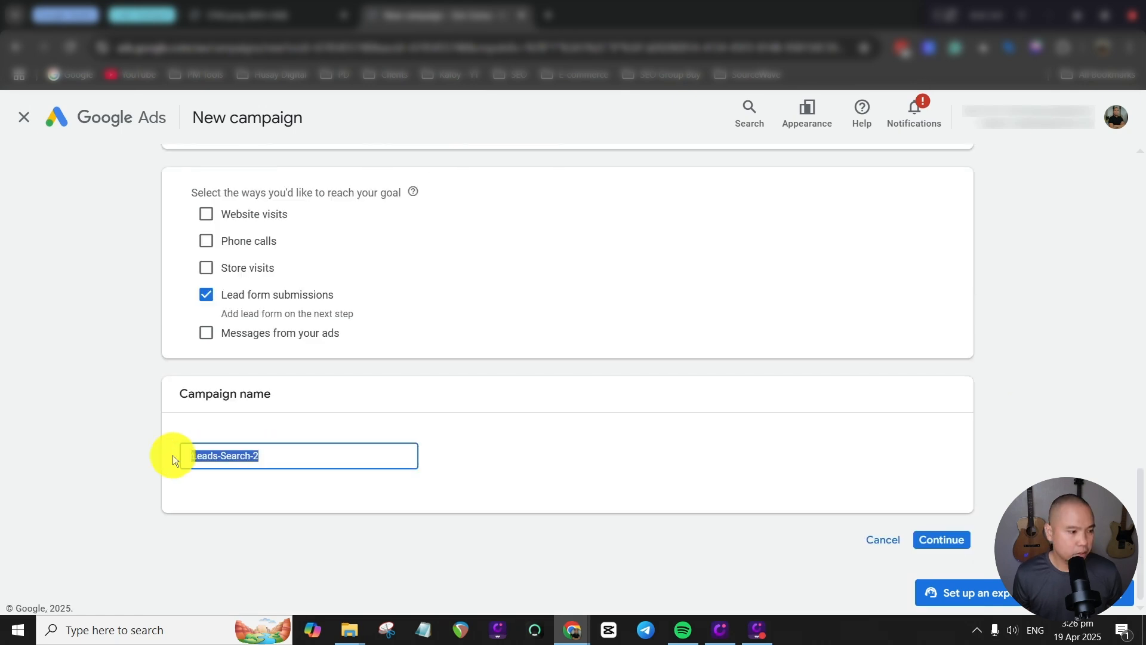
key("BackSpace")
type("04252025 - Campa")
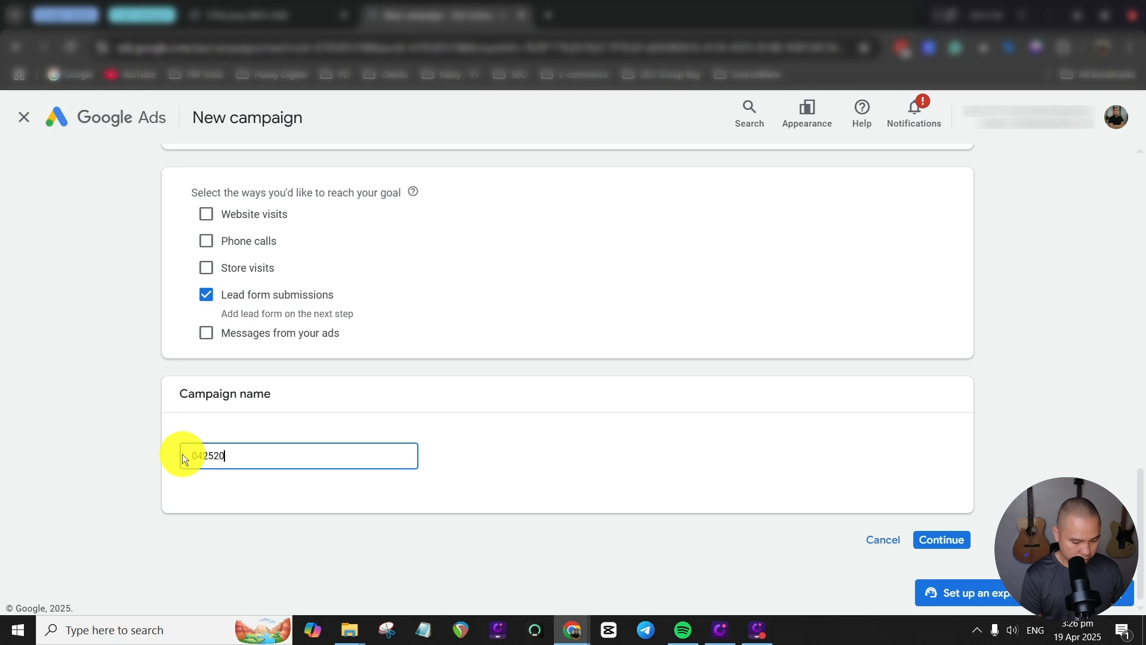
type("ign")
left_click(941, 539)
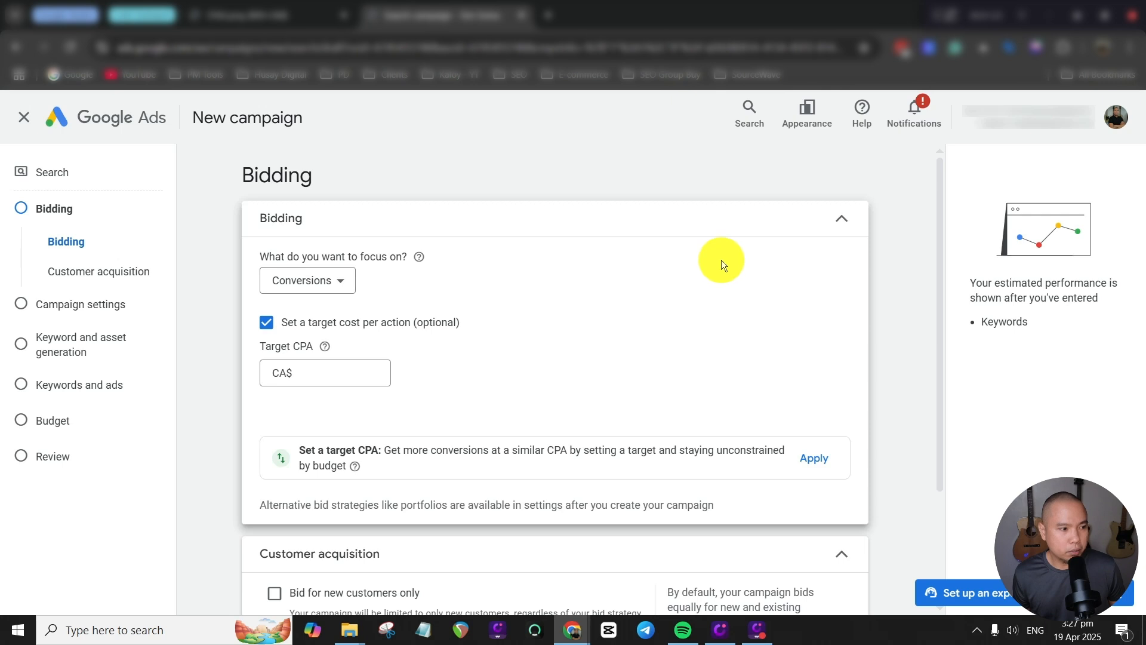
Change the bidding focus to Clicks and enable a maximum cost per click bid limit, leaving its amount blank.
left_click(343, 288)
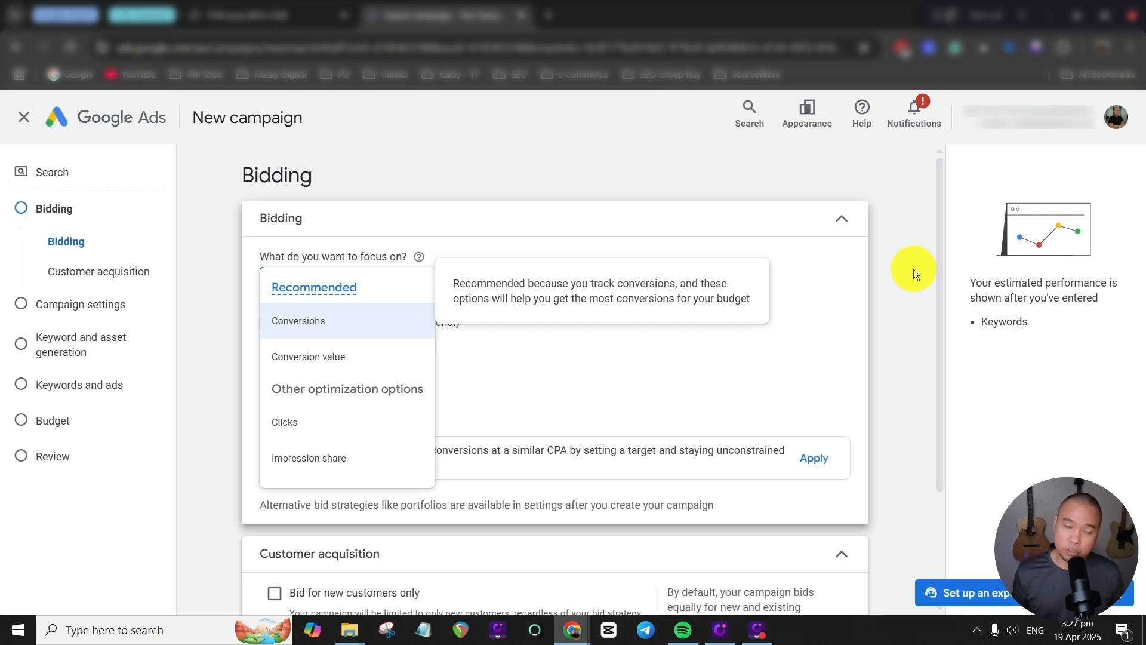
left_click(326, 422)
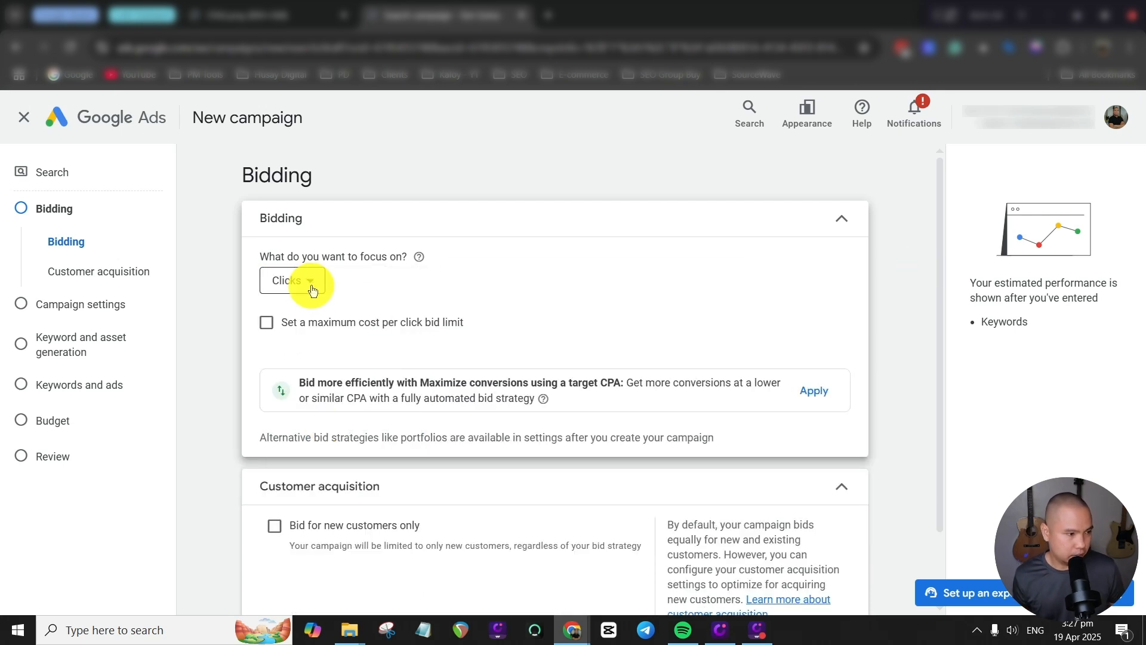
left_click(453, 322)
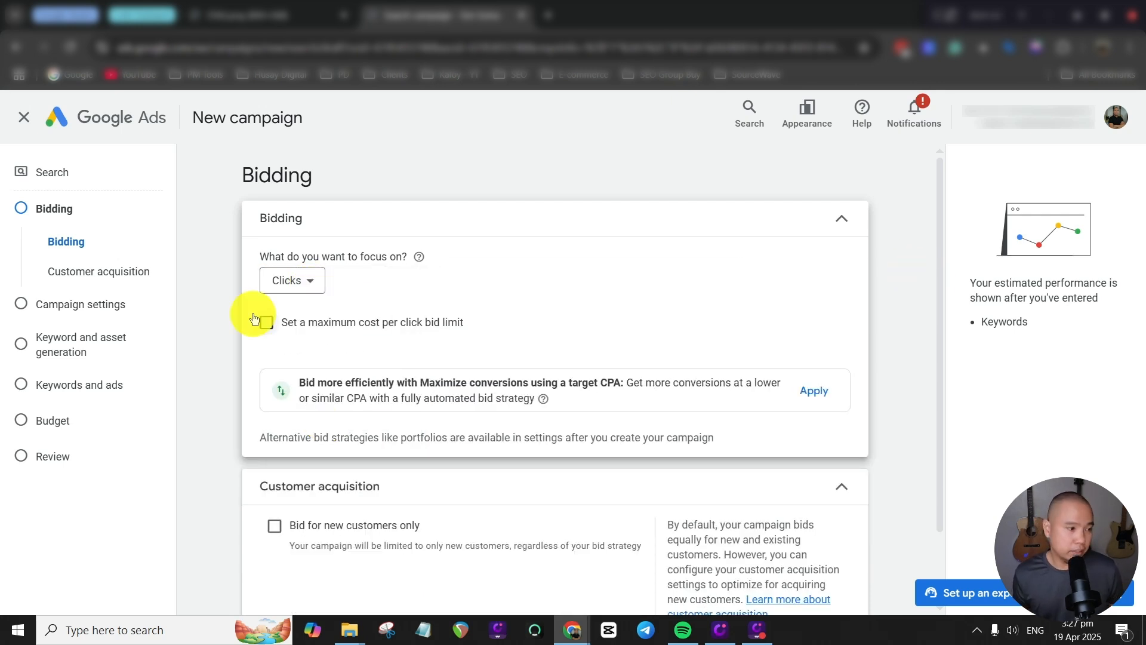
left_click(308, 283)
left_click(783, 324)
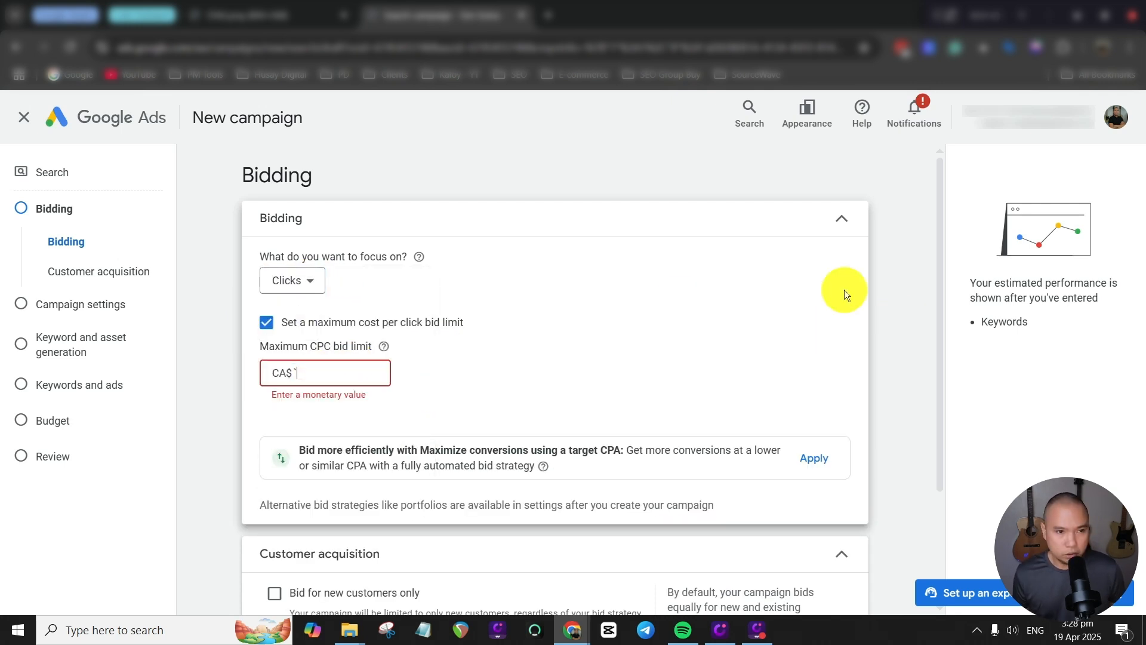
key("BackSpace")
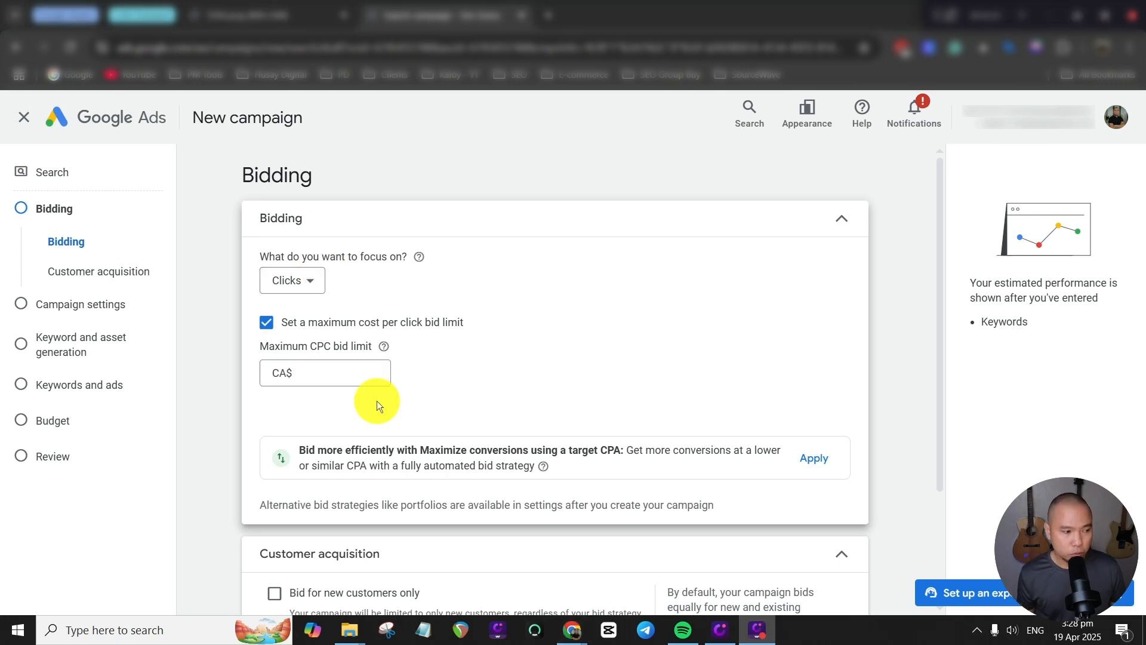
Set the maximum CPC bid limit to CA$35.
left_click(326, 375)
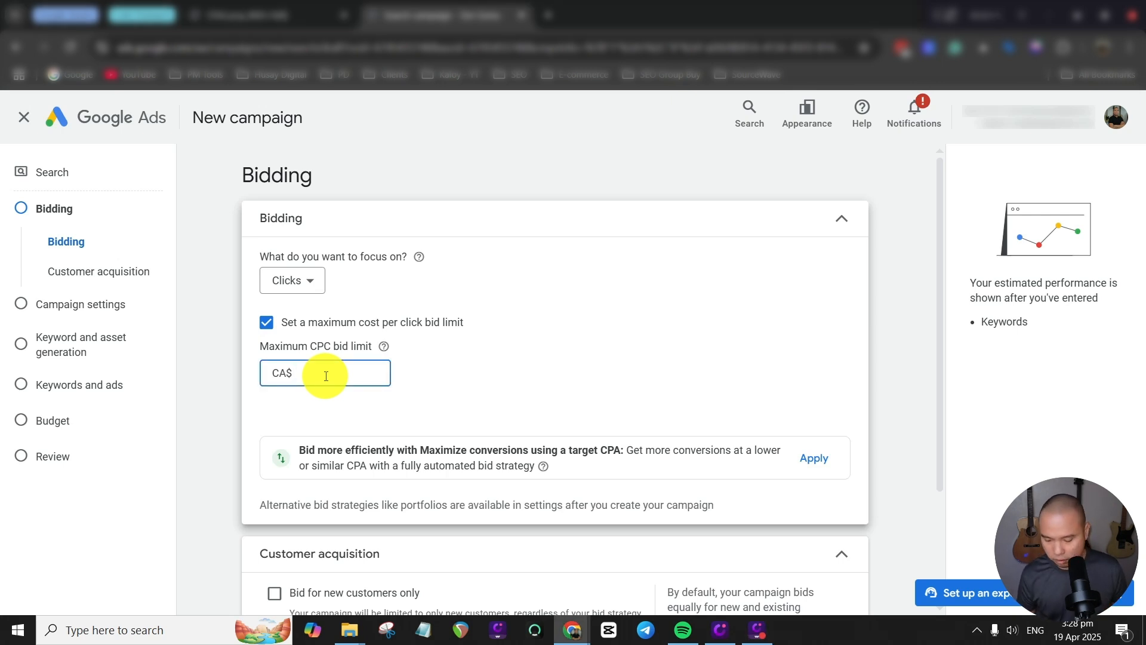
type("35")
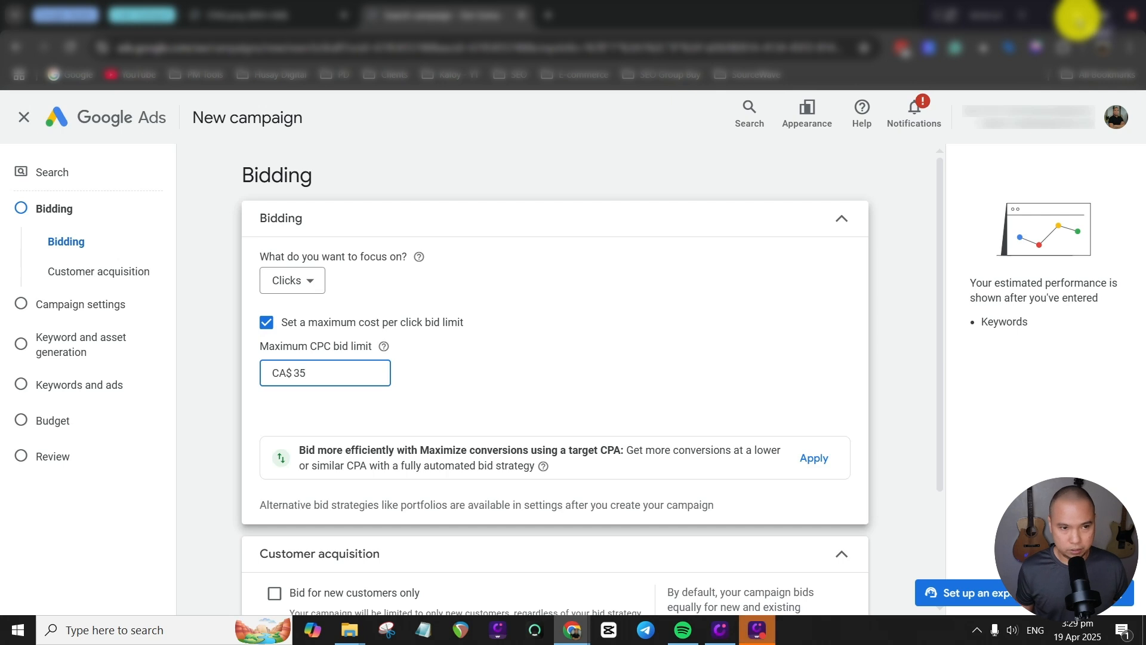
left_click(896, 228)
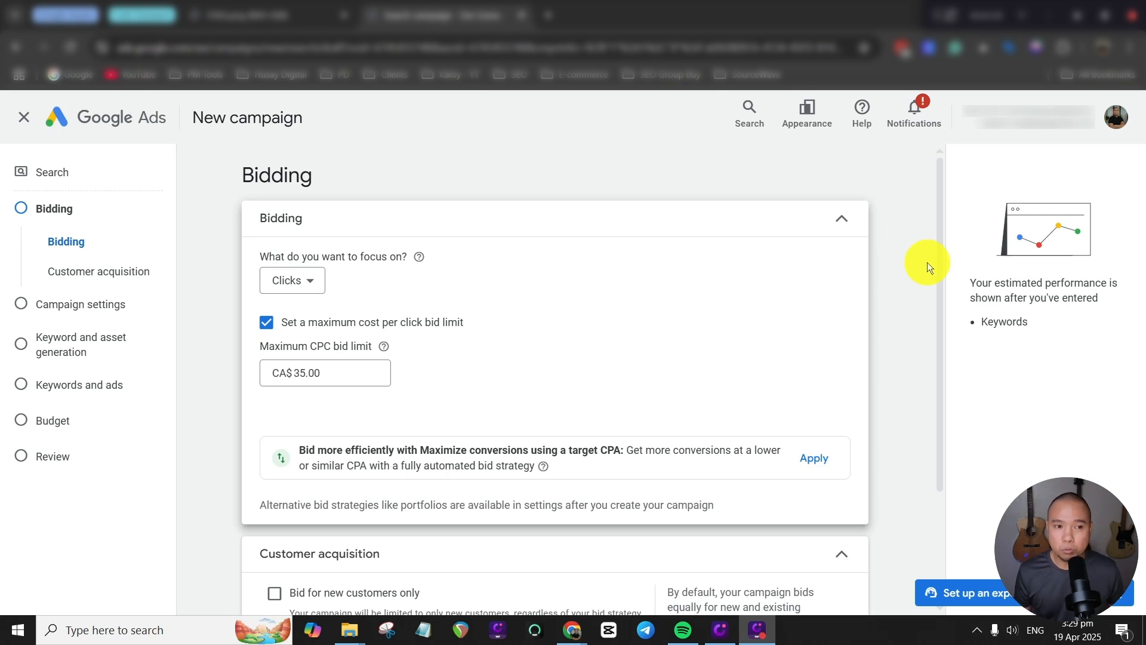
Replace the maximum CPC bid limit with CA$60.
left_click(317, 374)
double_click(302, 373)
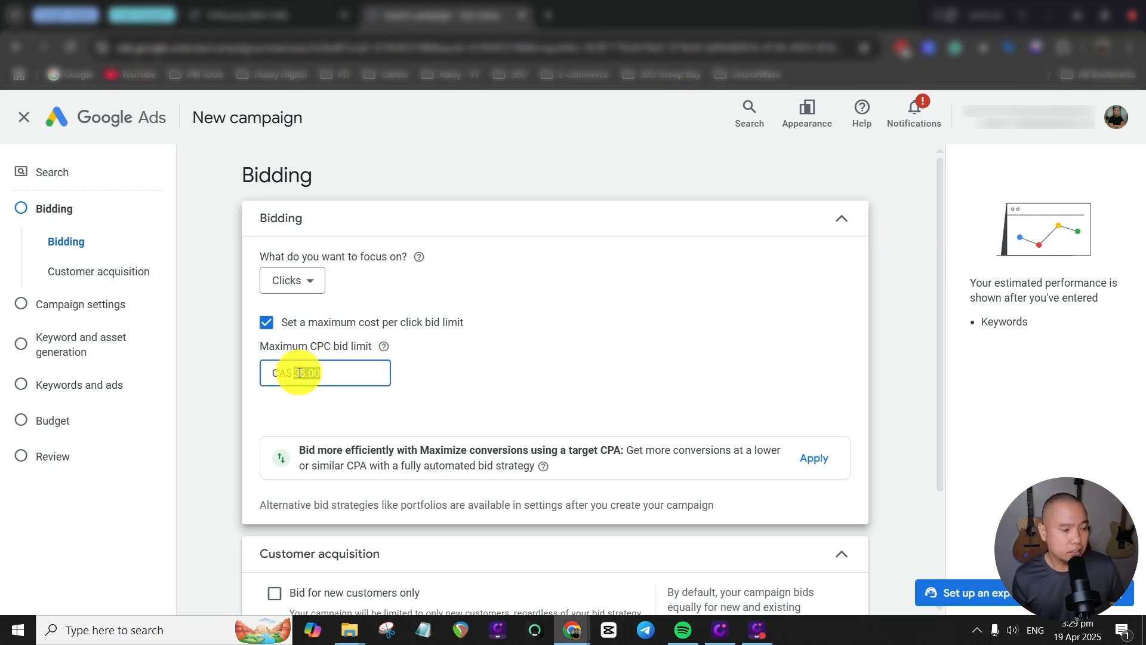
left_click(317, 372)
left_click_drag(307, 374, 292, 377)
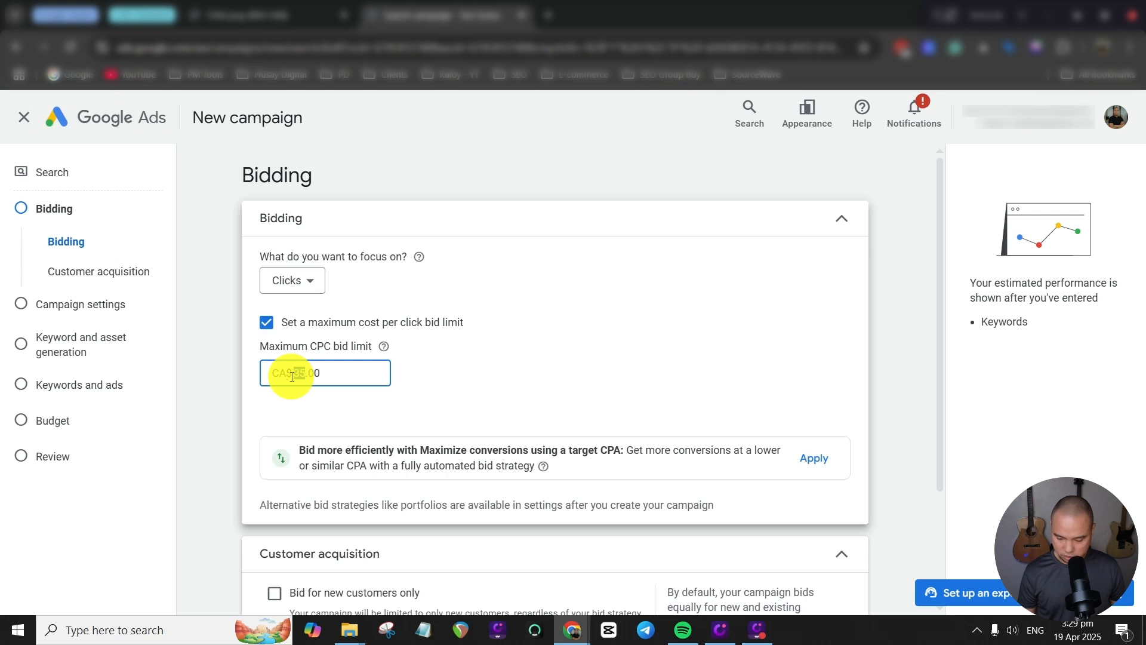
type("60")
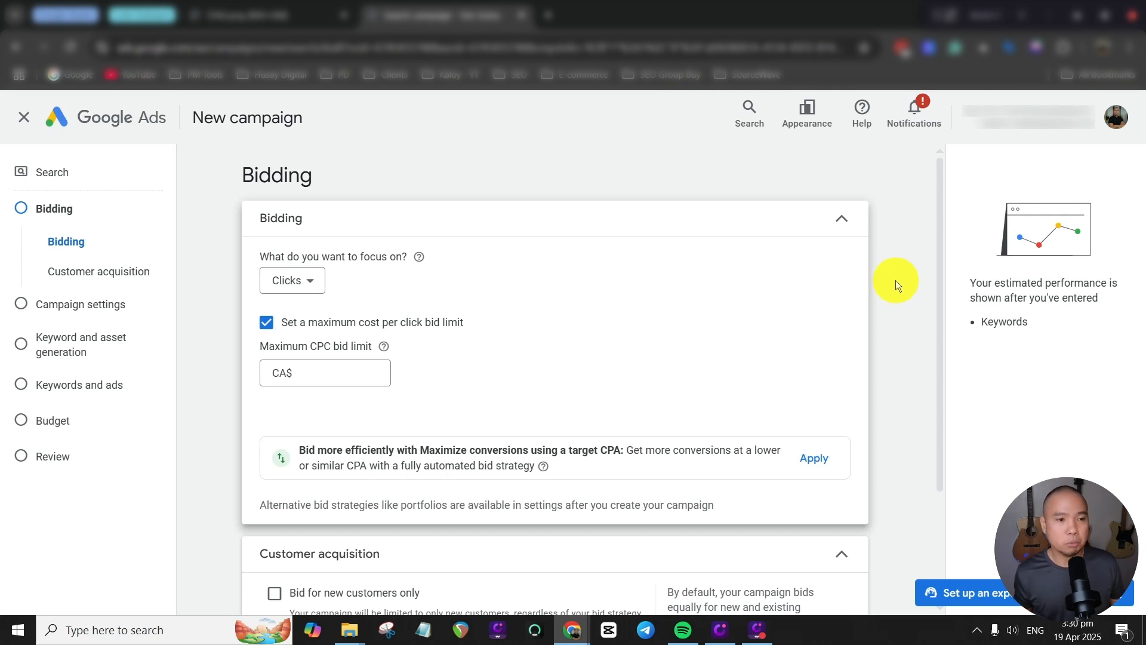
Annotate the screen with the sample search term "Nationwide Home Insurance Quote" and circle the brand name in it.
left_click(937, 12)
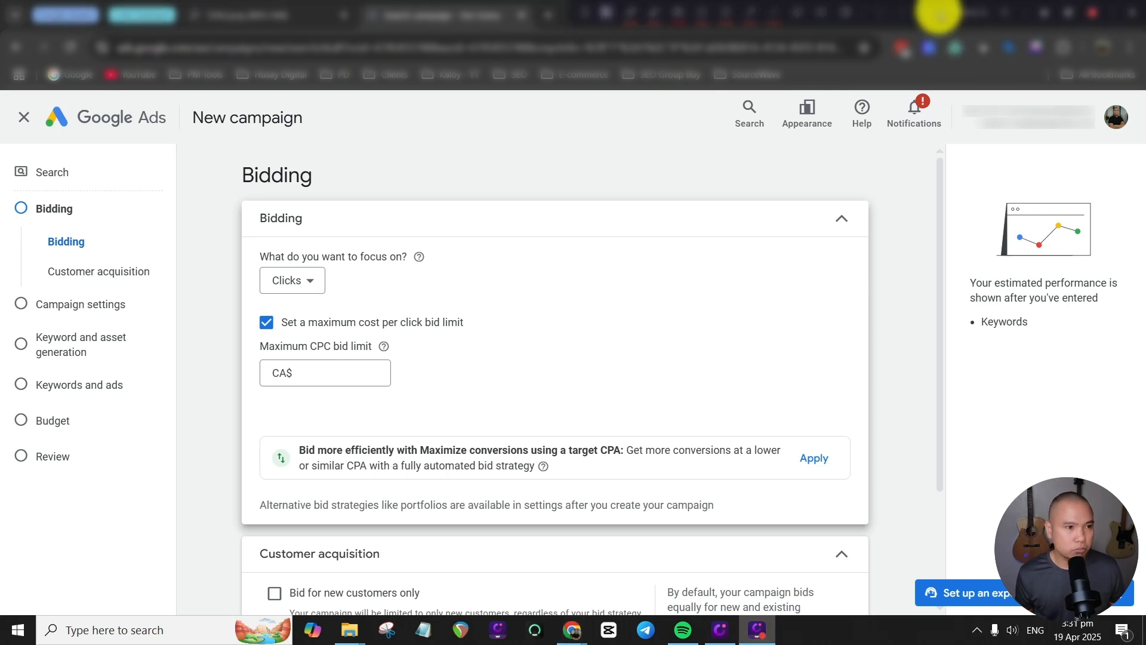
left_click(678, 12)
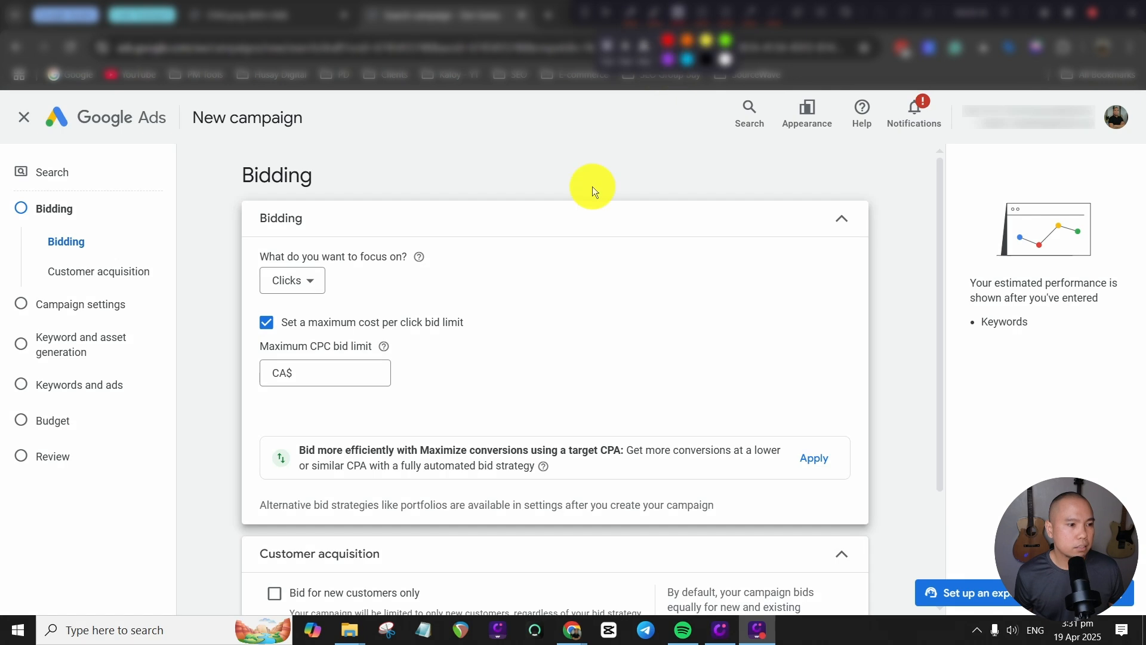
left_click(538, 215)
type("Nationwide")
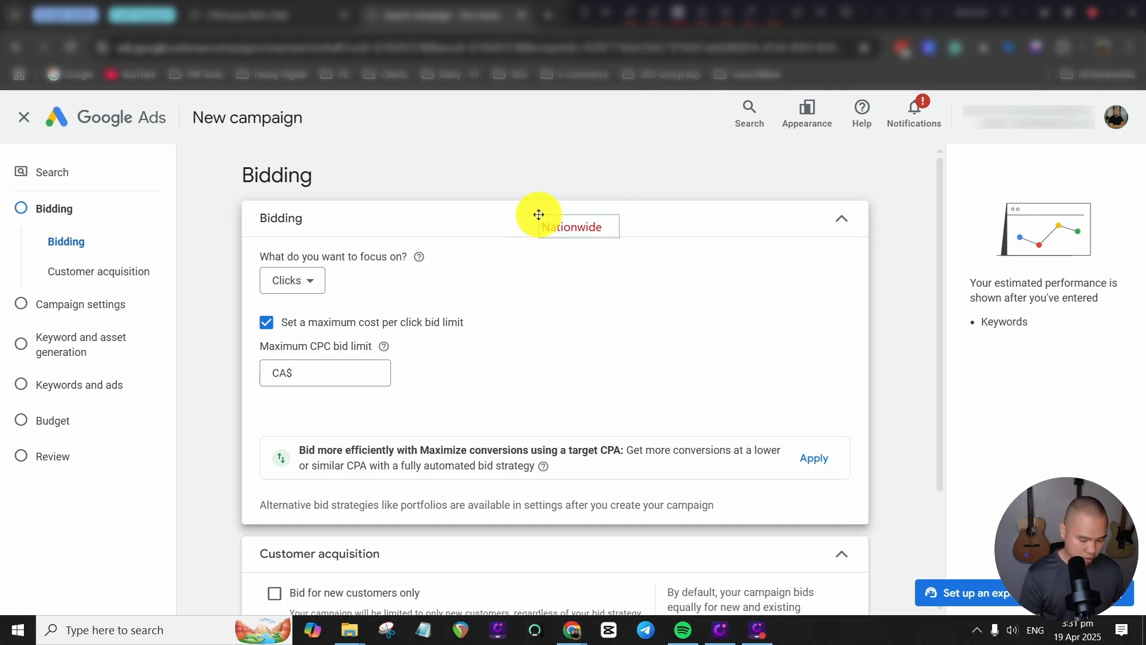
type(" Home Insurance")
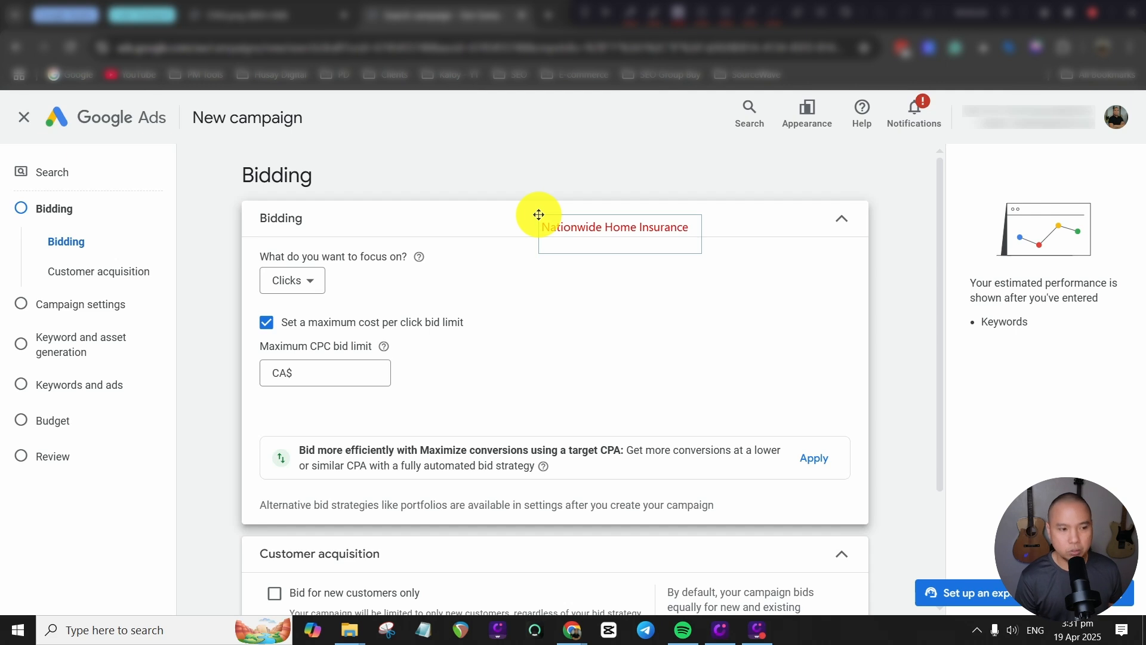
type(" Quote")
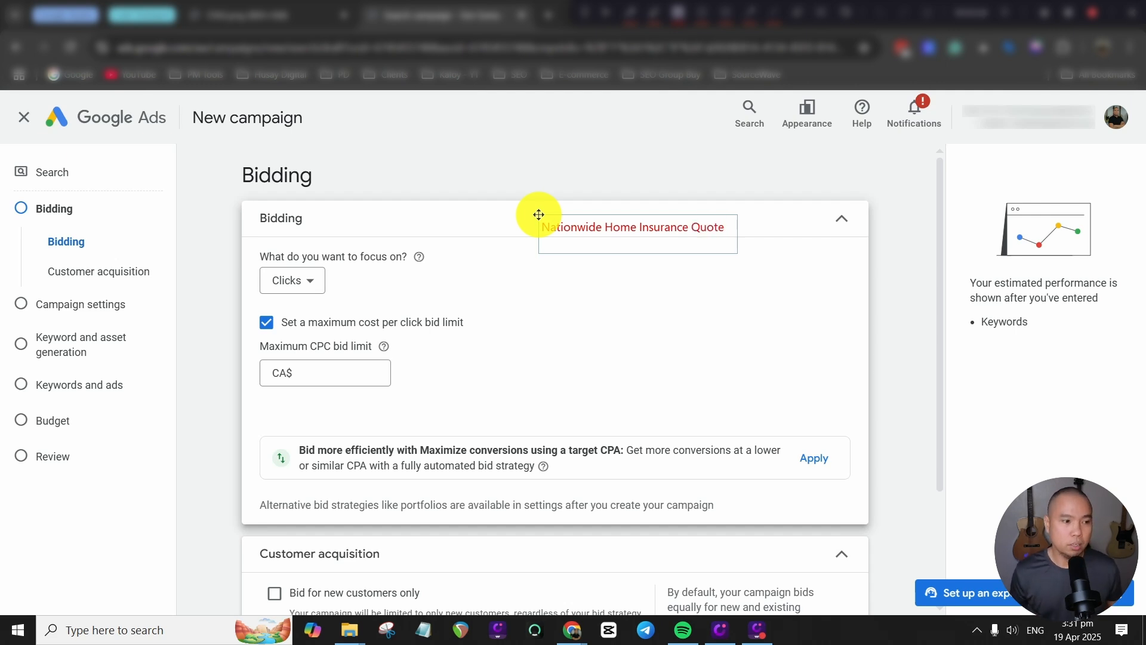
mouse_move(597, 225)
left_mouse_down()
mouse_move(513, 246)
mouse_move(583, 265)
mouse_move(533, 233)
left_mouse_up()
type("`")
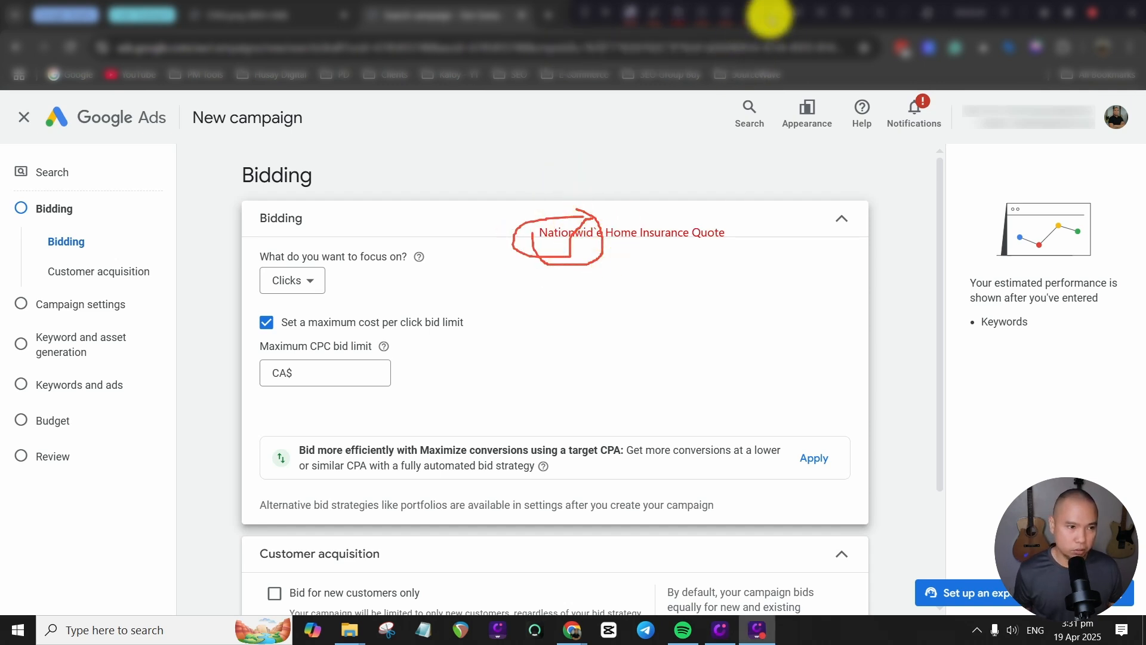
Add the competitor names "Liberty Mutual" and "Mutual of Omaha" above the annotated search term, and clear all annotations.
left_click(528, 184)
type("Liberty M")
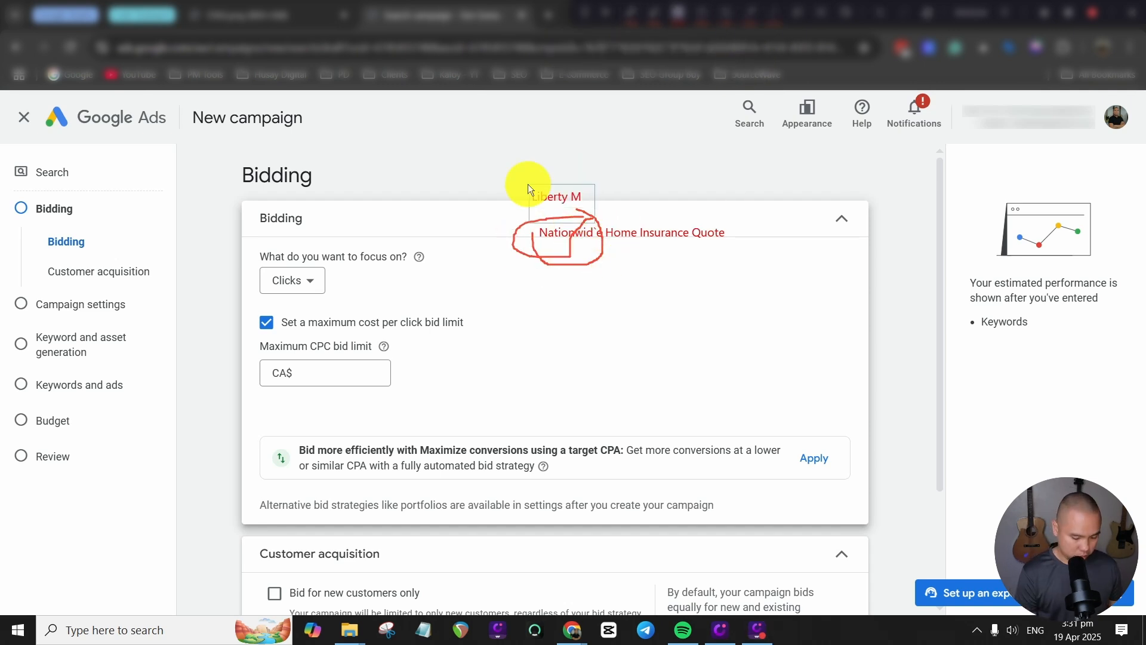
type("utual")
key("Return")
type("Motual of Omaha")
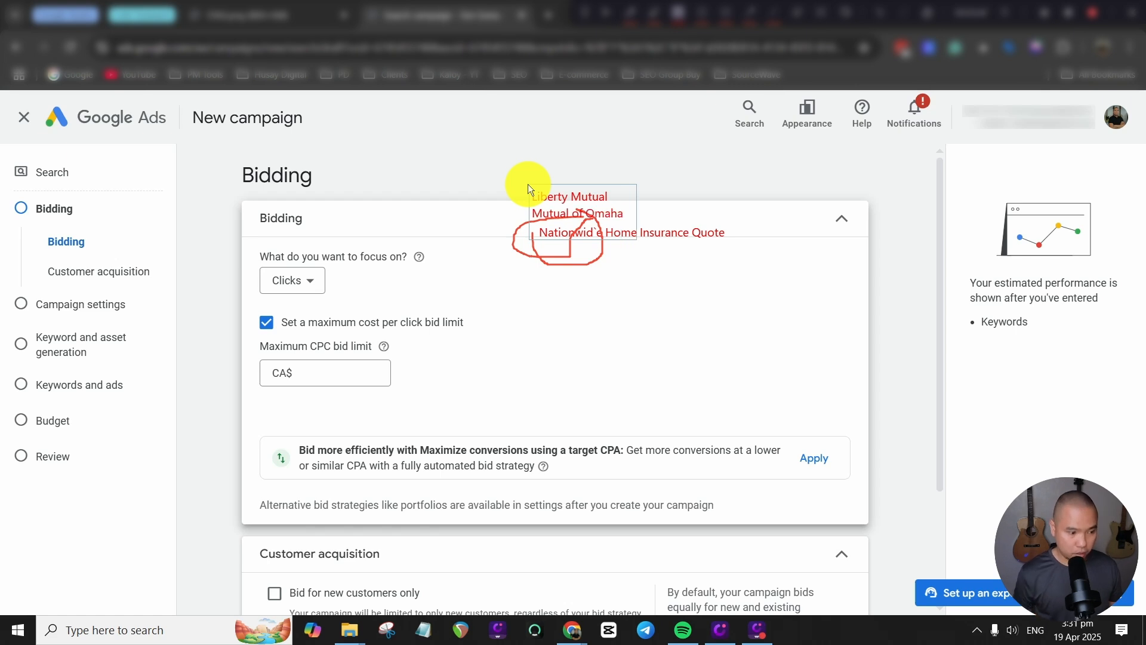
key("Escape")
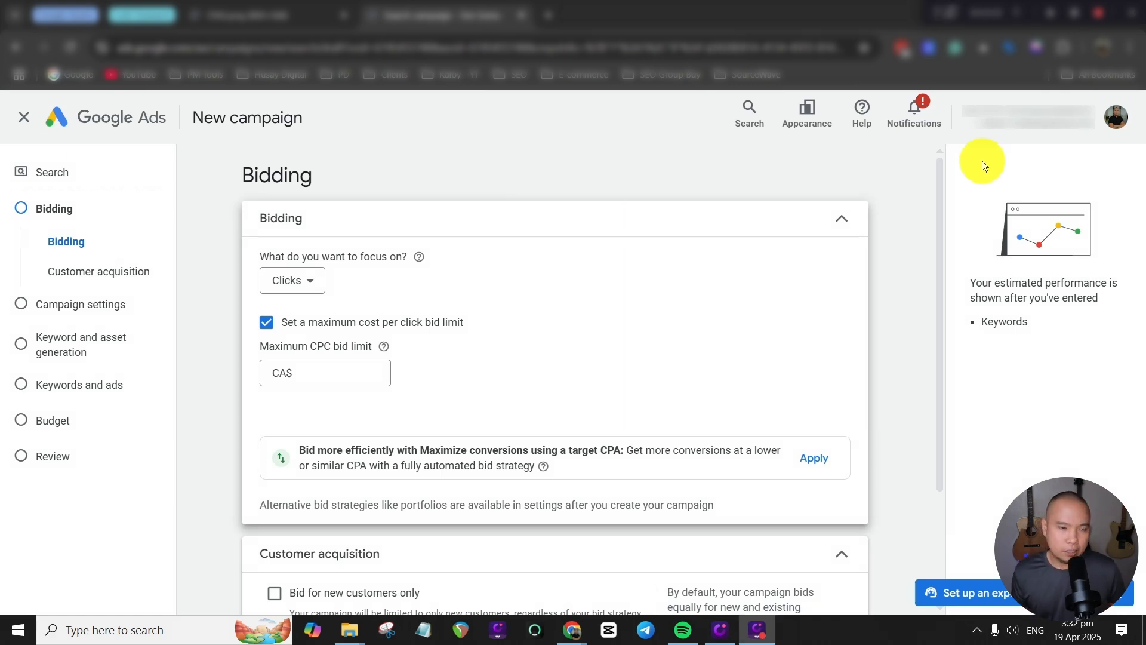
Enter CA$10 as the maximum CPC bid limit.
left_click(328, 375)
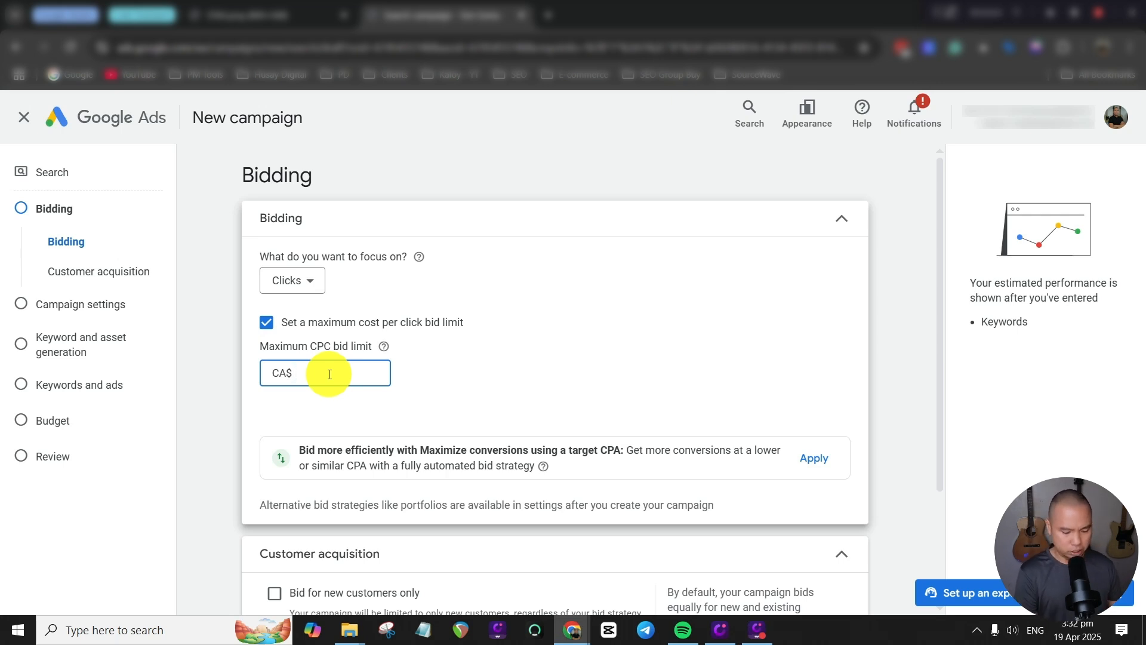
type("7")
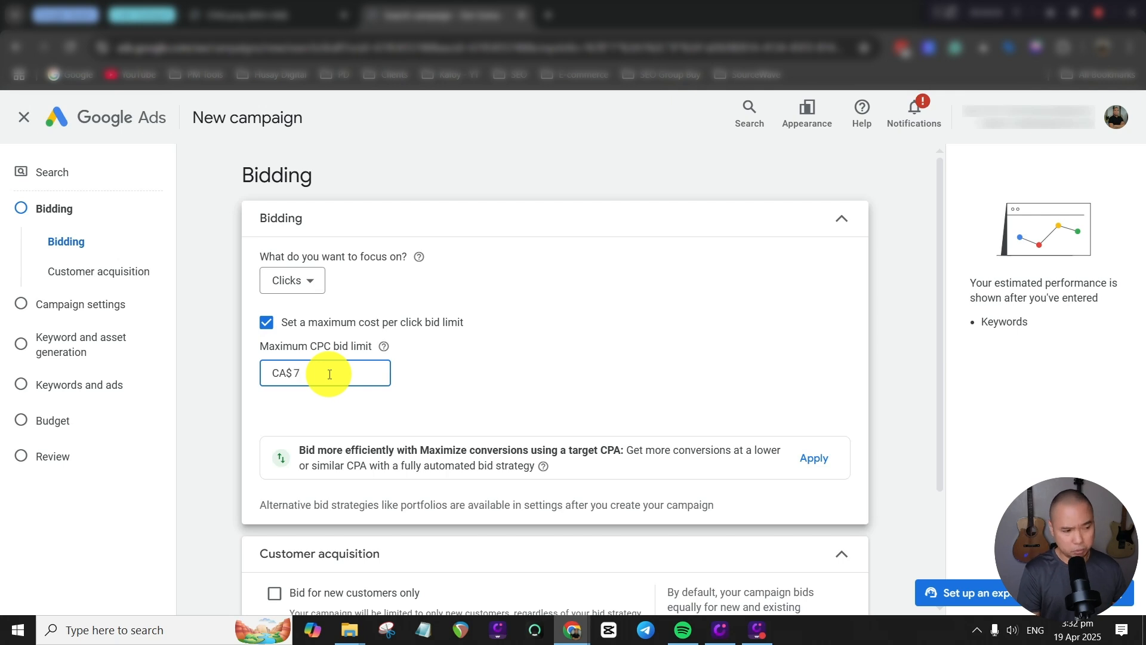
key("BackSpace")
type("14")
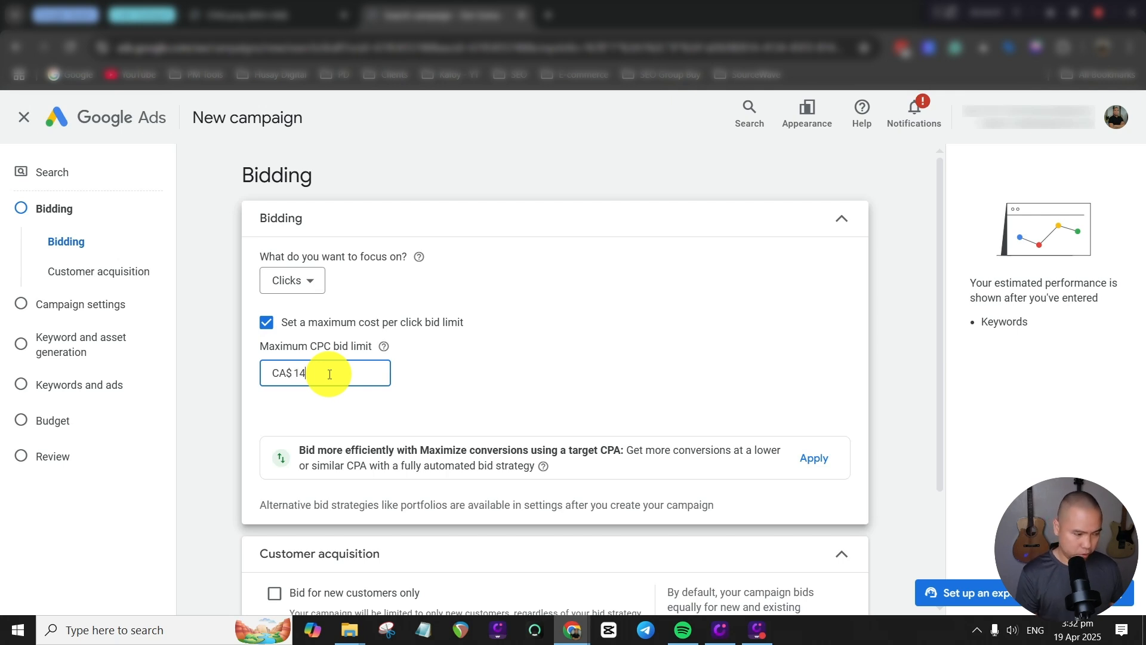
type("0")
left_click(785, 280)
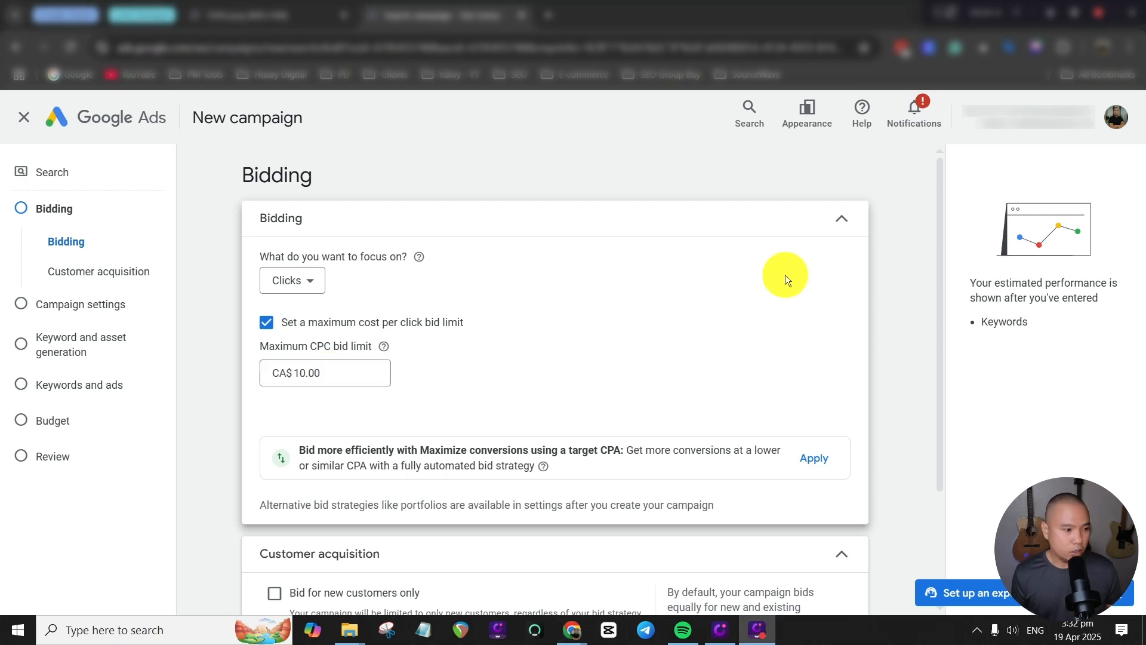
Proceed to the campaign settings and exclude the Google Search Partners Network from the campaign's networks.
scroll(785, 275, "down", 3)
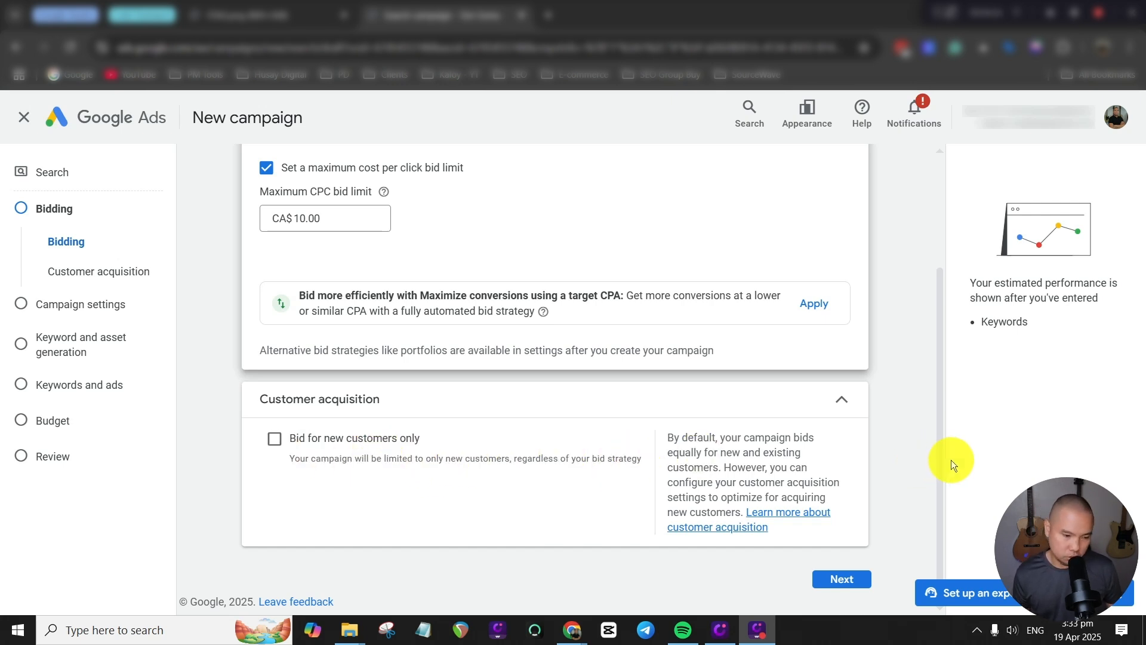
left_click(851, 579)
scroll(900, 457, "down", 1)
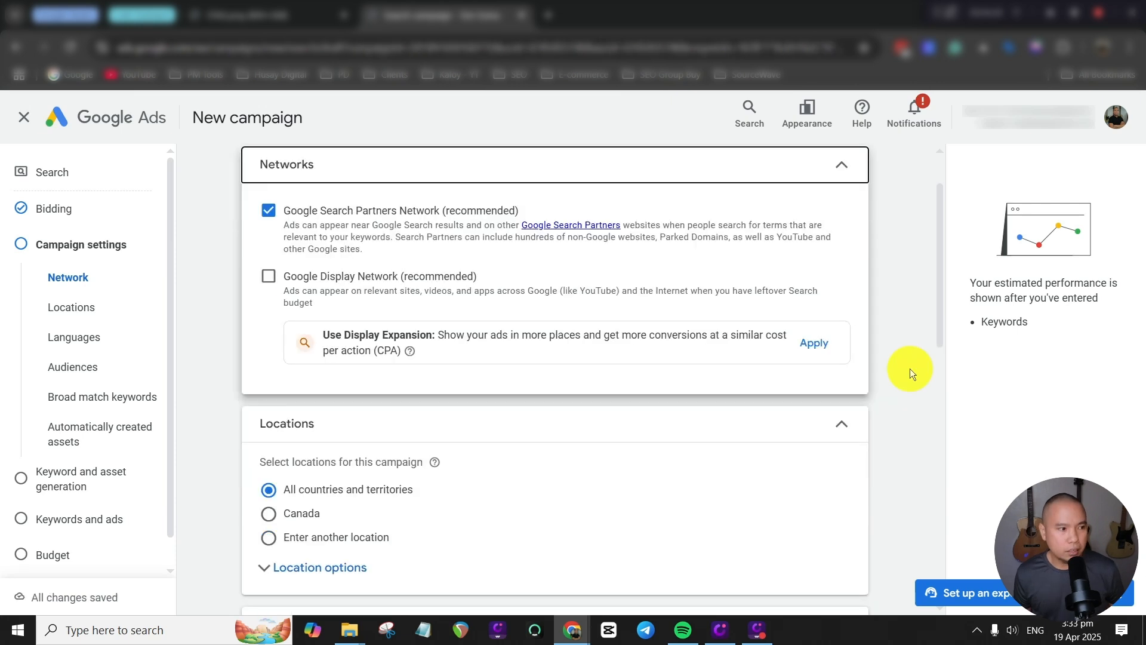
left_click(268, 209)
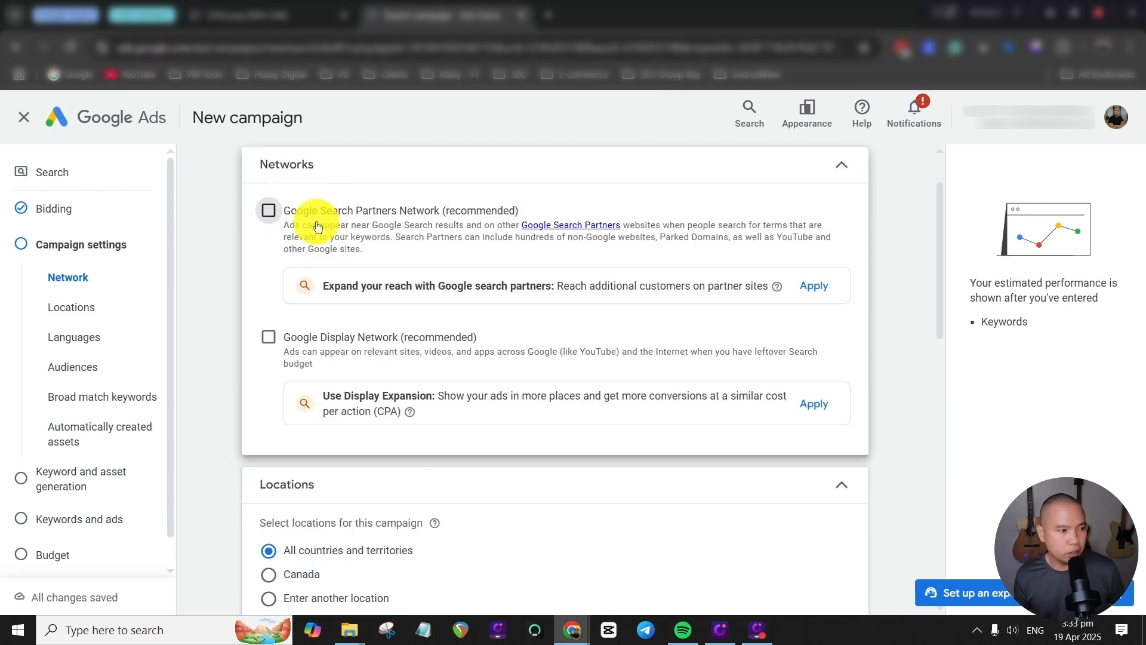
scroll(929, 328, "down", 2)
scroll(731, 344, "up", 3)
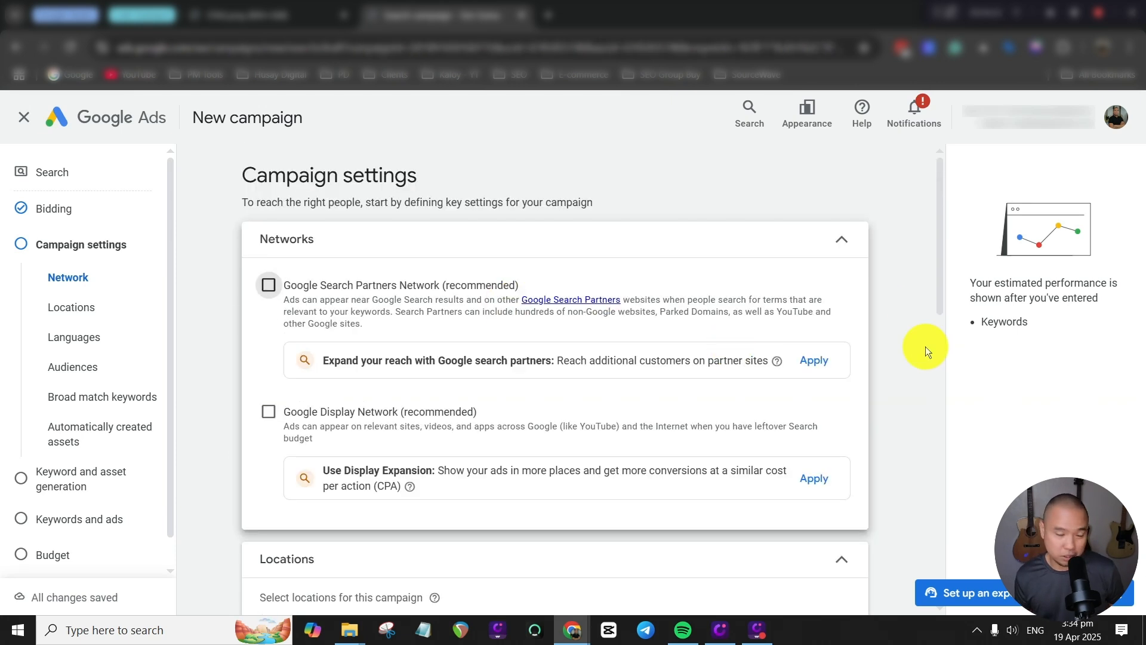
Set the location targeting option to Presence: People in or regularly in your included locations.
scroll(925, 358, "down", 5)
left_click(339, 403)
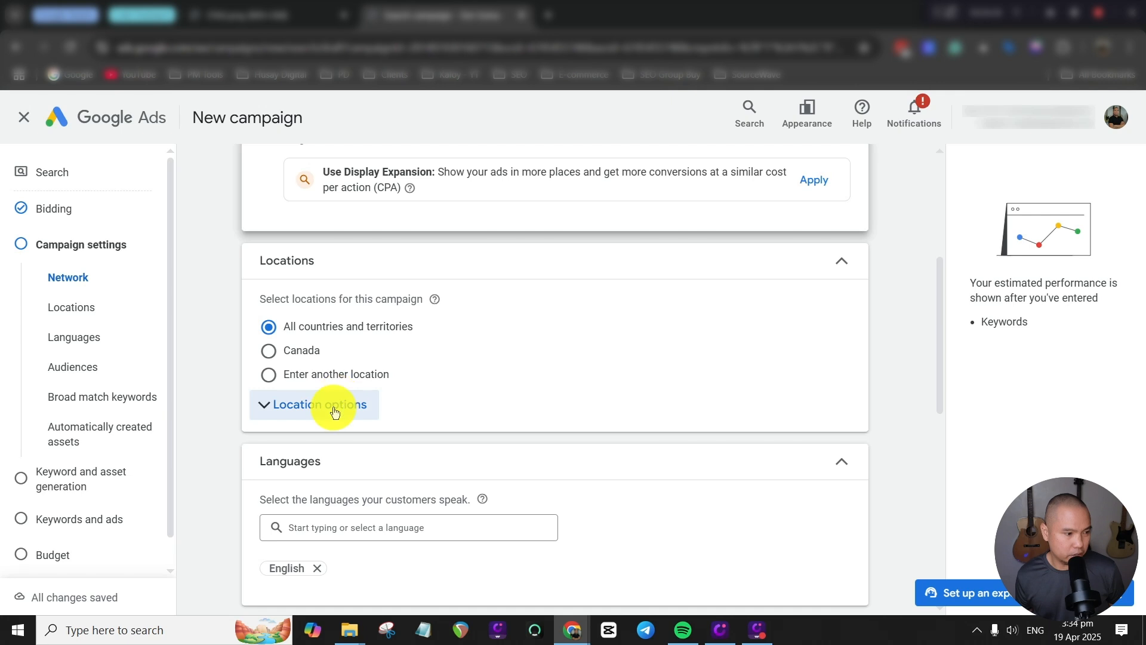
scroll(664, 374, "down", 2)
scroll(665, 374, "up", 1)
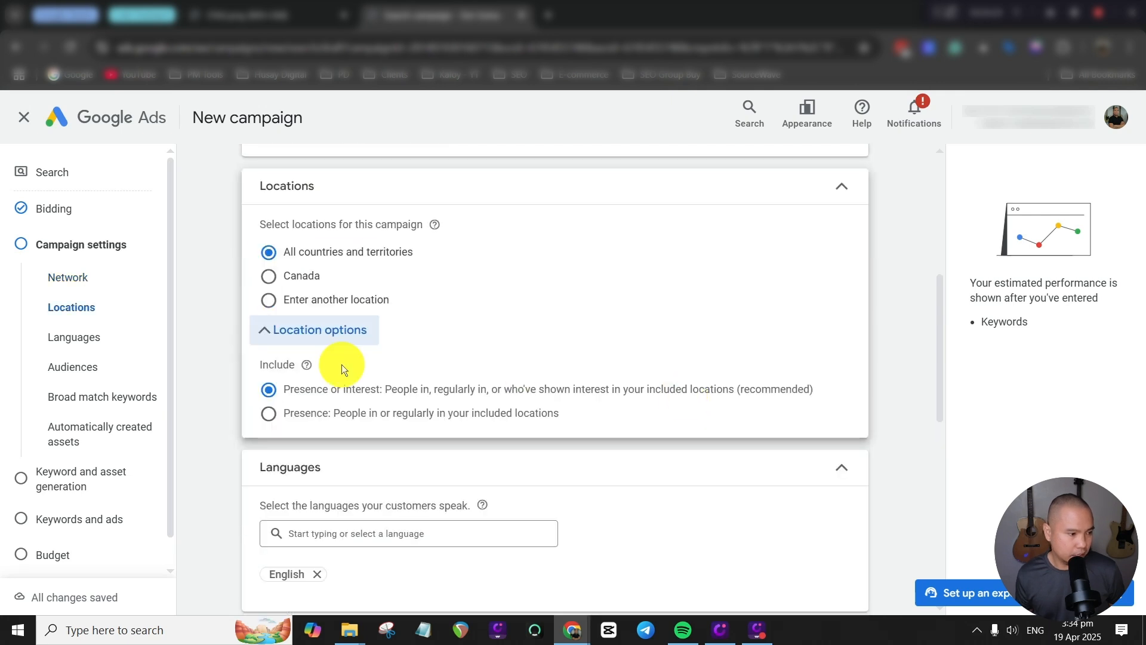
left_click(269, 415)
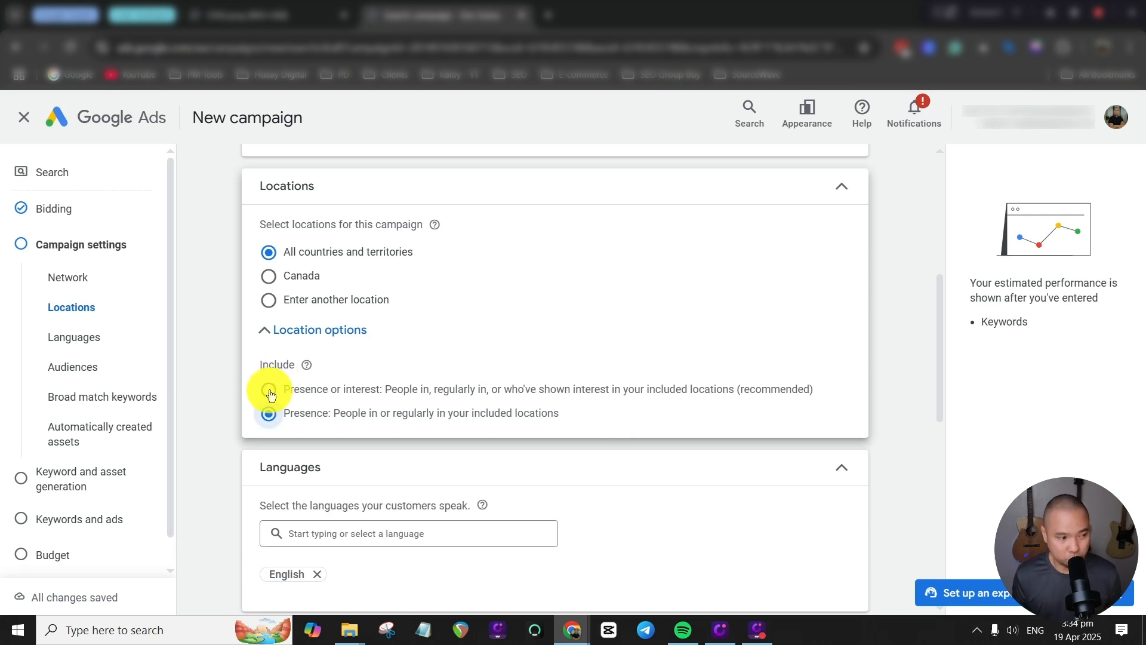
Switch to custom locations and include the states of Texas and Florida, United States.
left_click(269, 301)
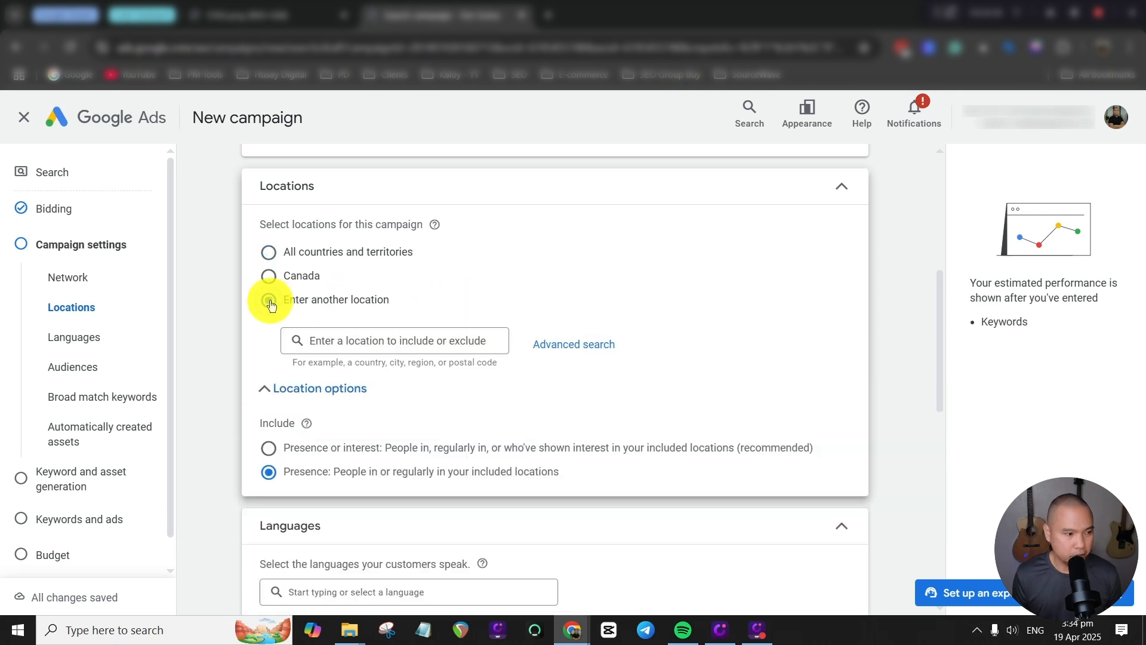
left_click(375, 339)
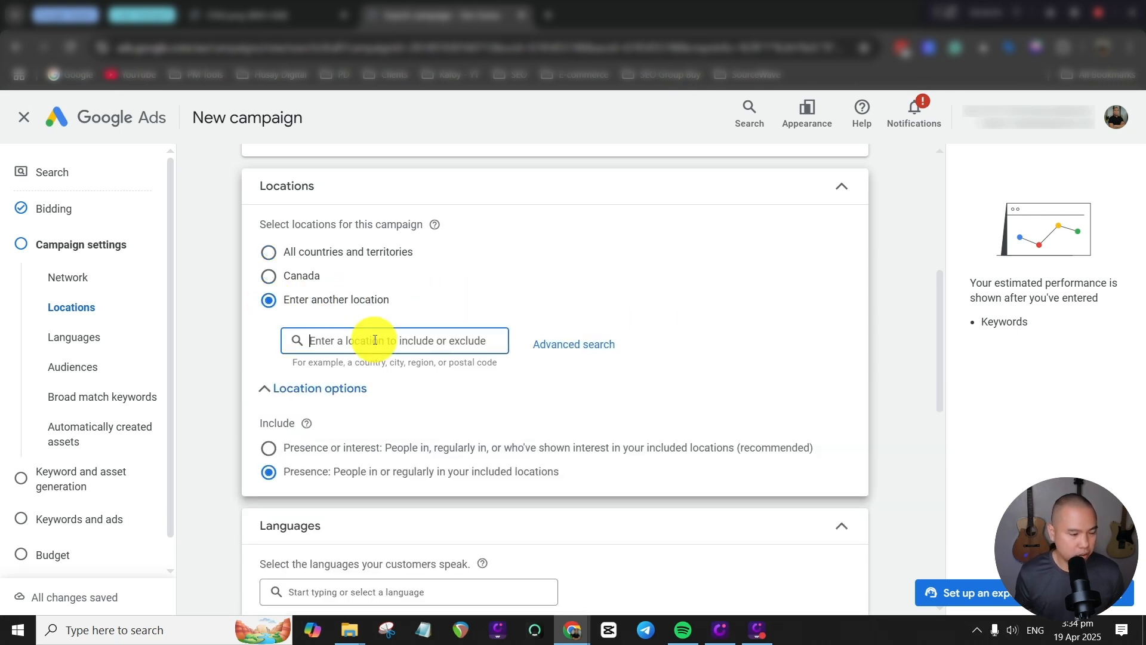
type("texas")
left_click(692, 380)
left_click(362, 401)
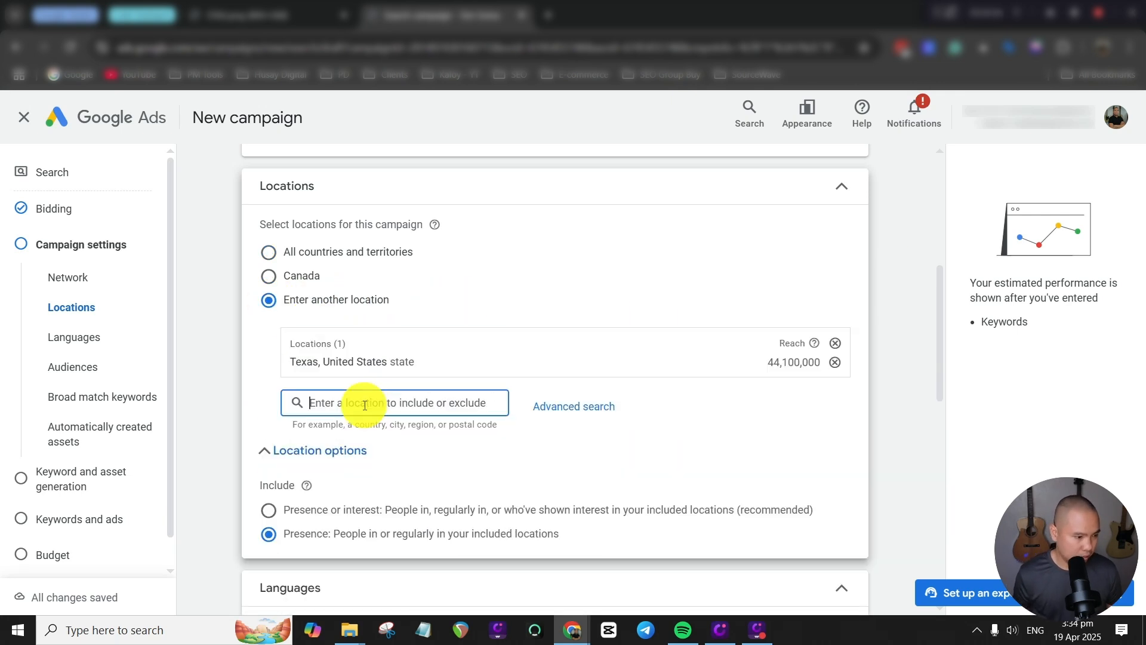
type("florida")
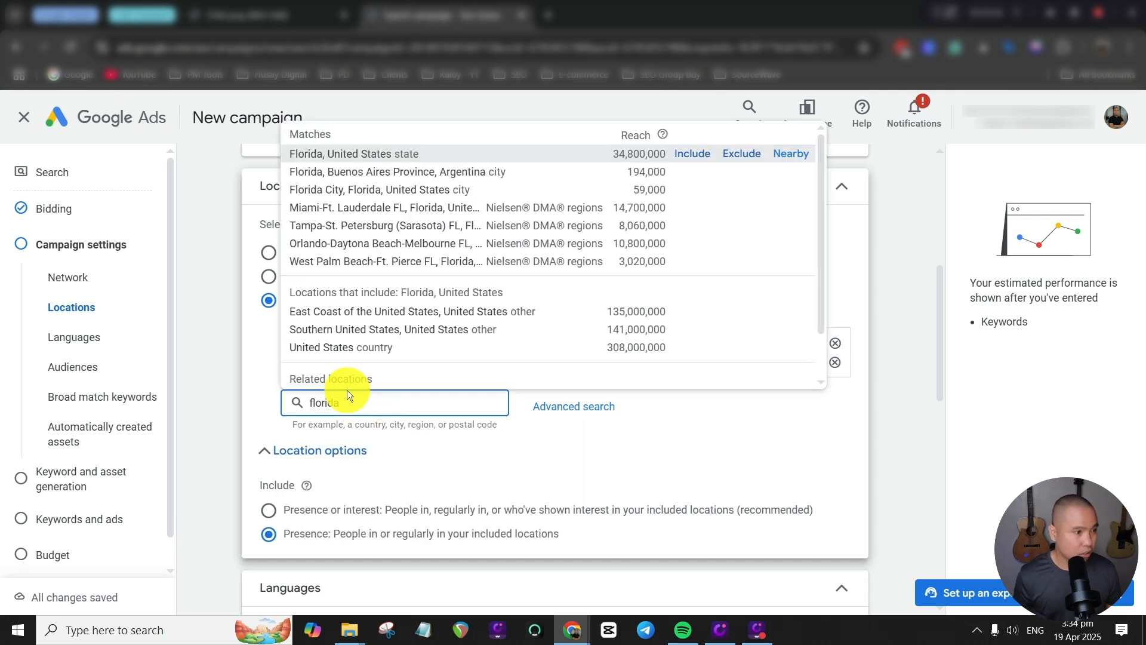
left_click(693, 153)
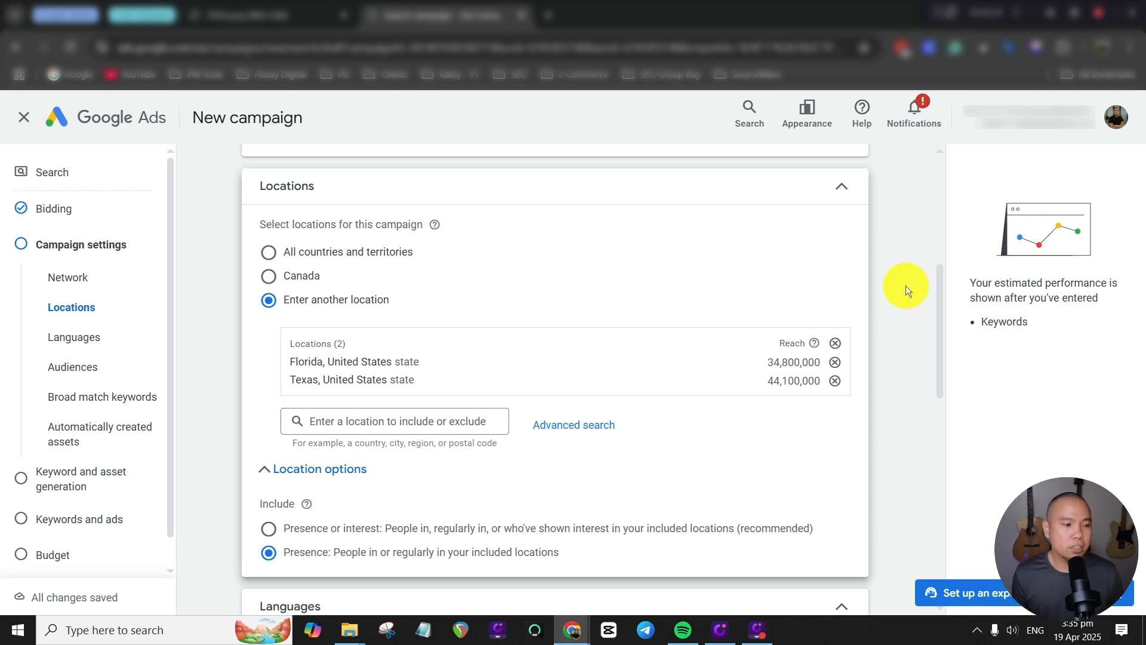
Review the language, broad match, automatically created assets, ad rotation and additional campaign settings.
scroll(898, 308, "down", 5)
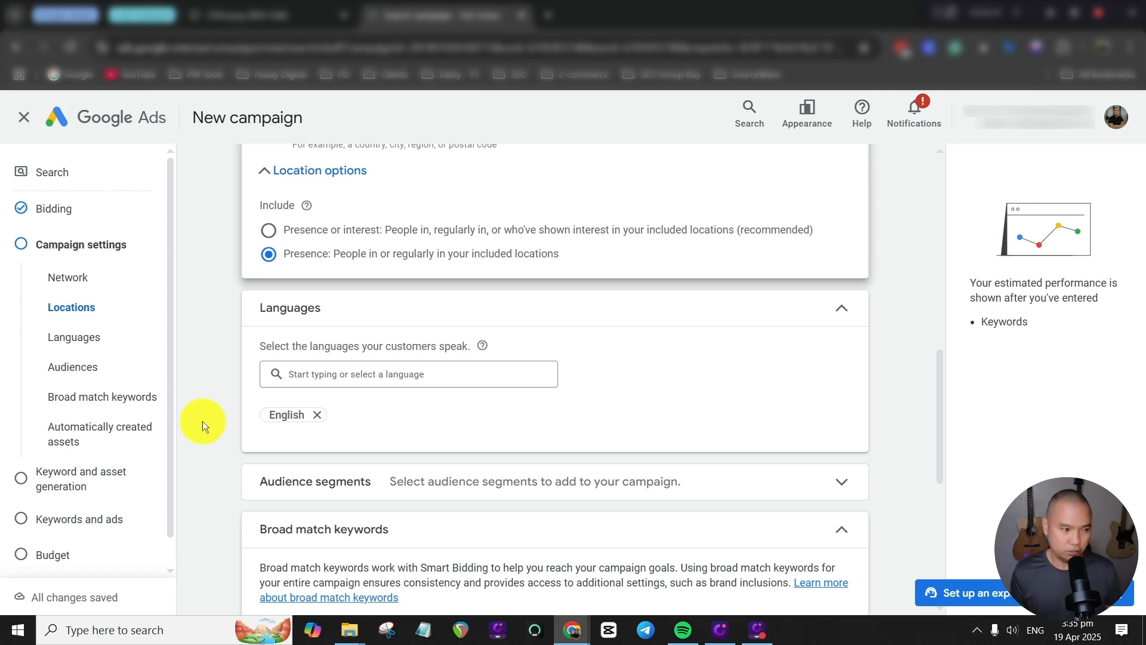
scroll(903, 351, "down", 6)
scroll(770, 281, "down", 1)
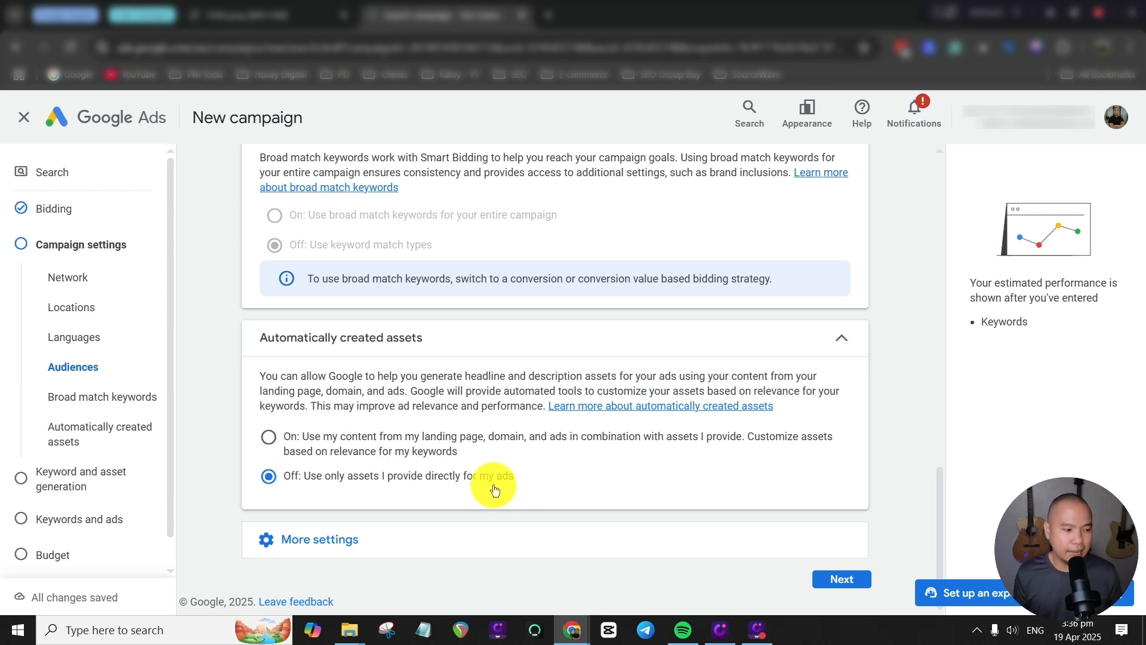
left_click(453, 537)
scroll(790, 434, "down", 3)
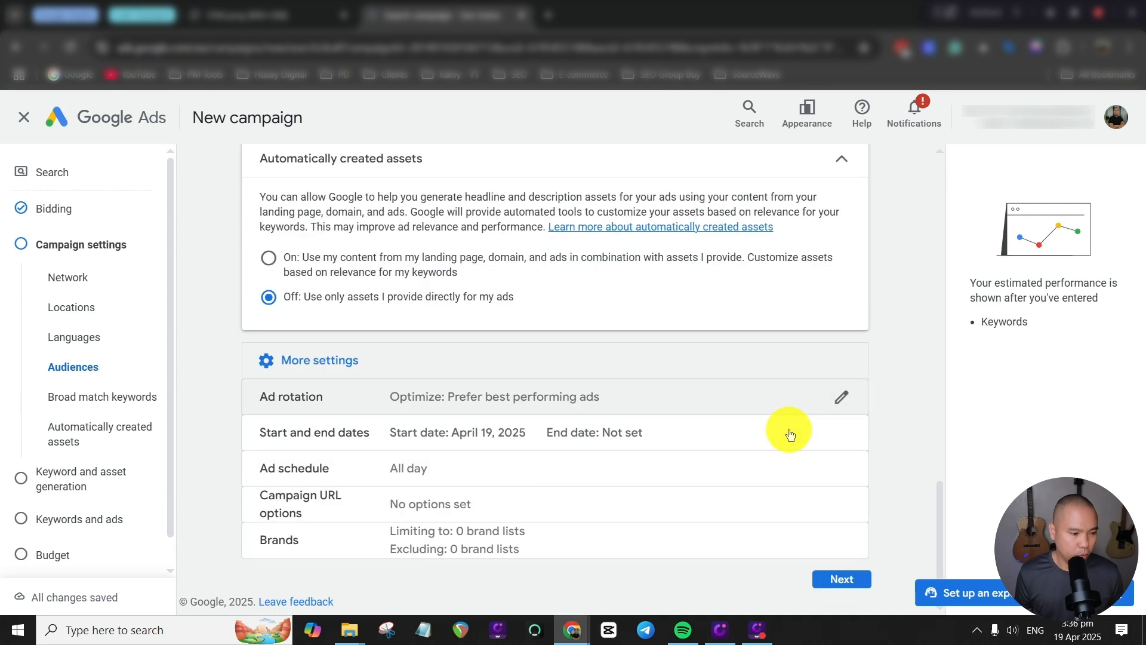
left_click(841, 396)
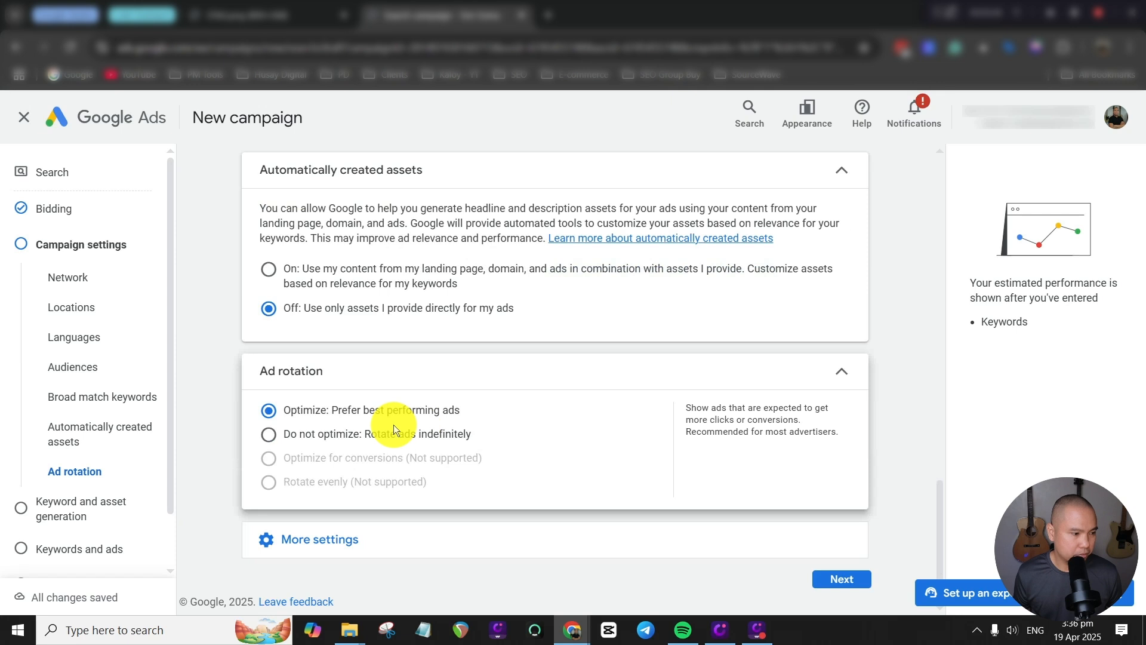
left_click(834, 378)
left_click(647, 541)
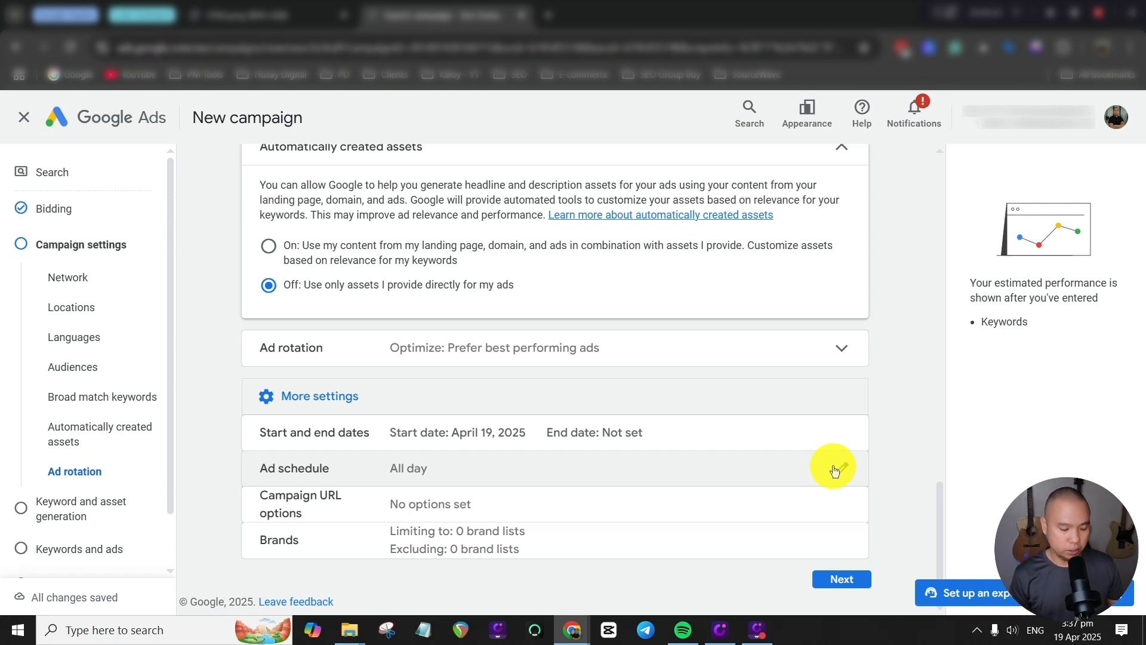
Accept the campaign settings and skip the AI keyword and asset generation stage.
left_click(843, 577)
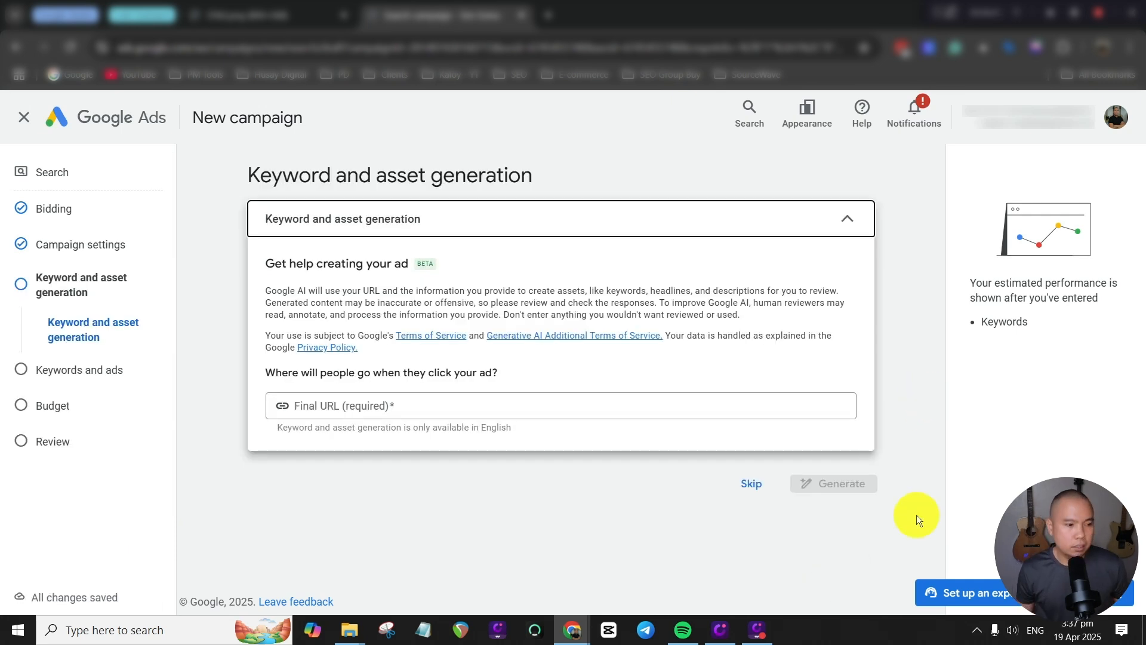
left_click(747, 486)
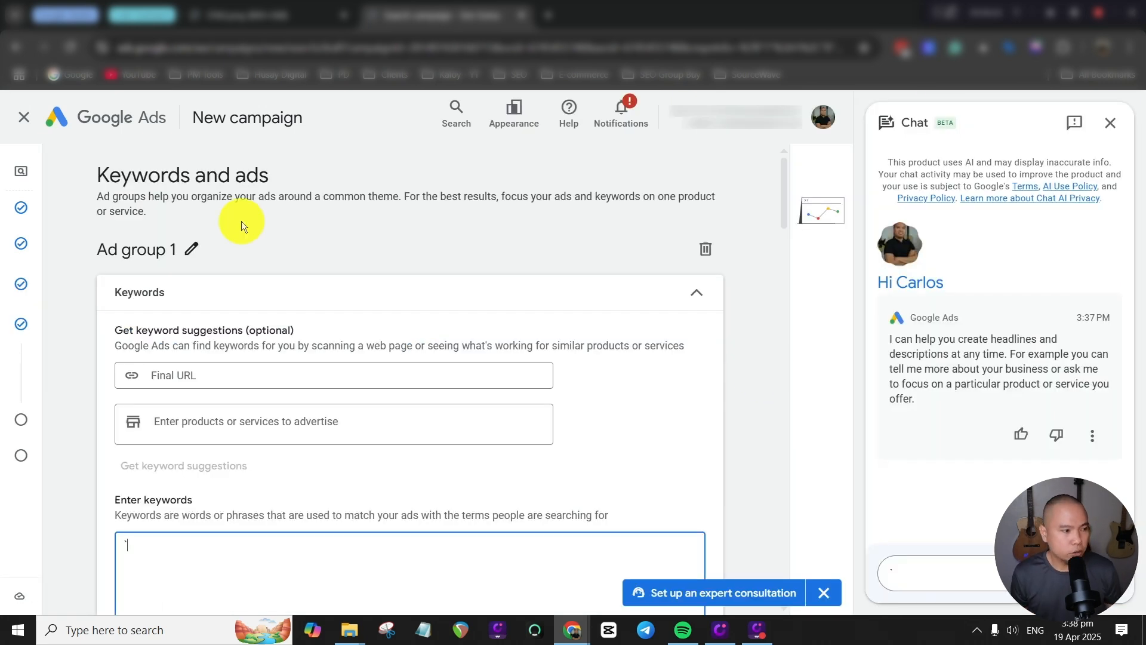
Examine the diagram in the other browser tab comparing traditional ad groups with single theme ad groups.
left_click(193, 248)
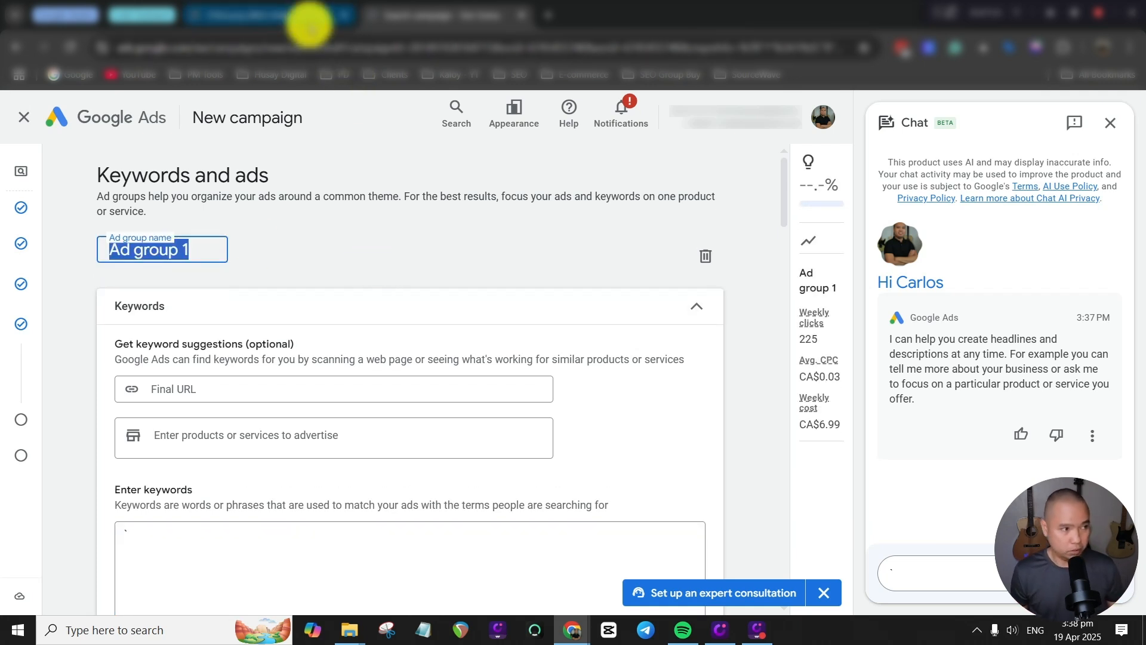
left_click(272, 15)
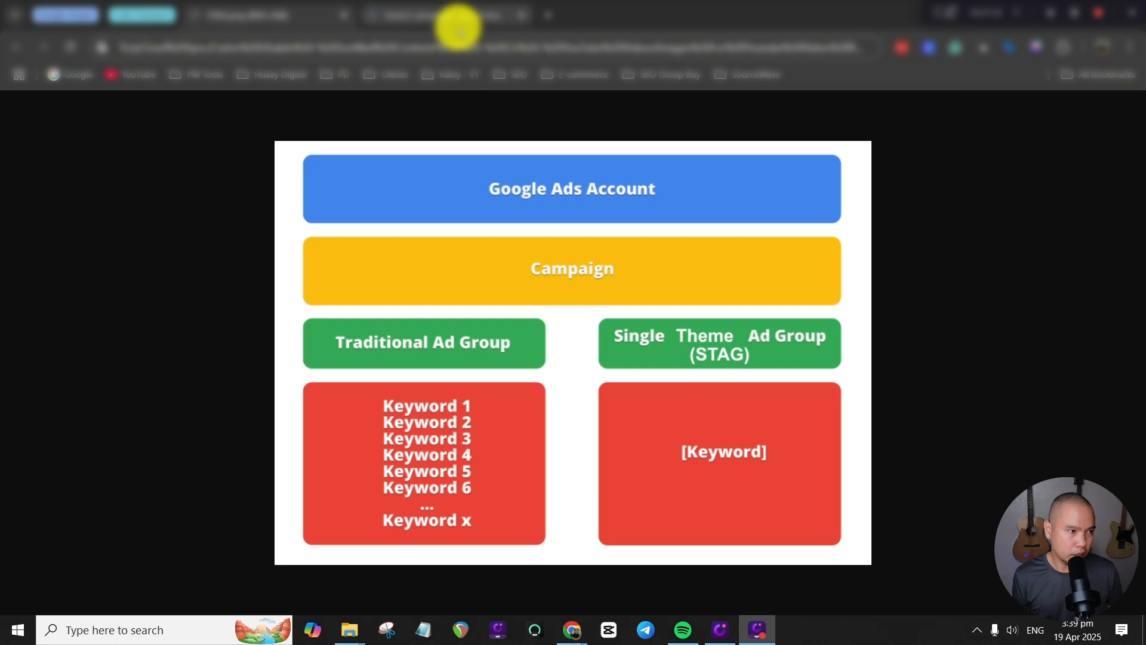
left_click(436, 17)
Rename Ad group 1 as Home Insurance and copy the new name for reuse.
left_click(191, 251)
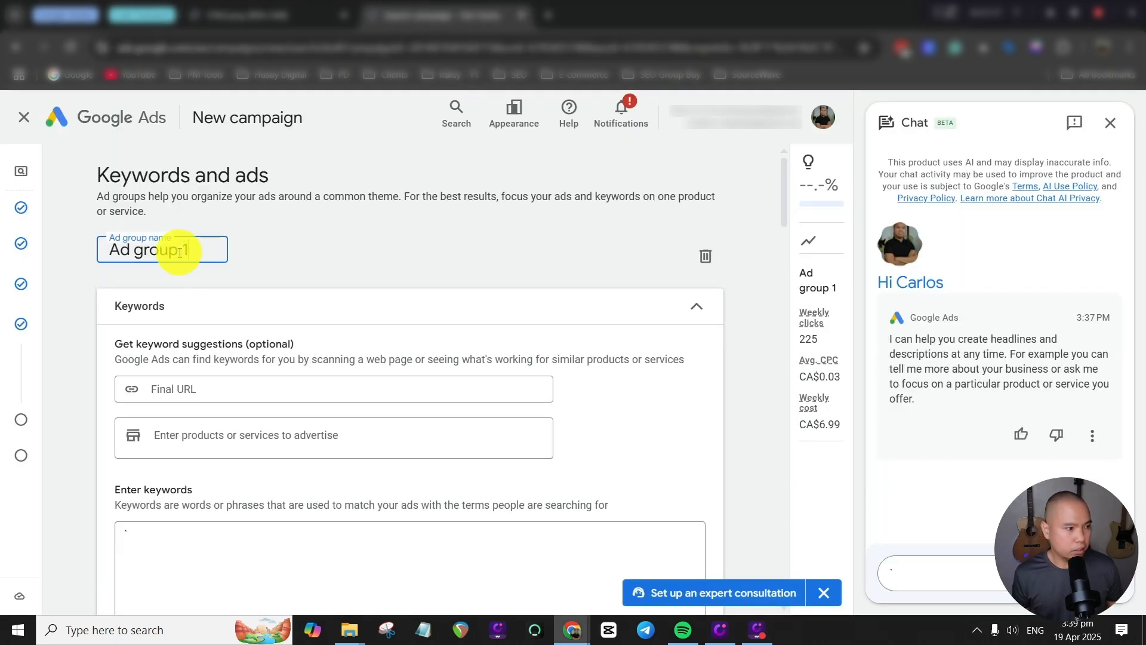
left_click_drag(179, 251, 92, 250)
type("Home Insurance")
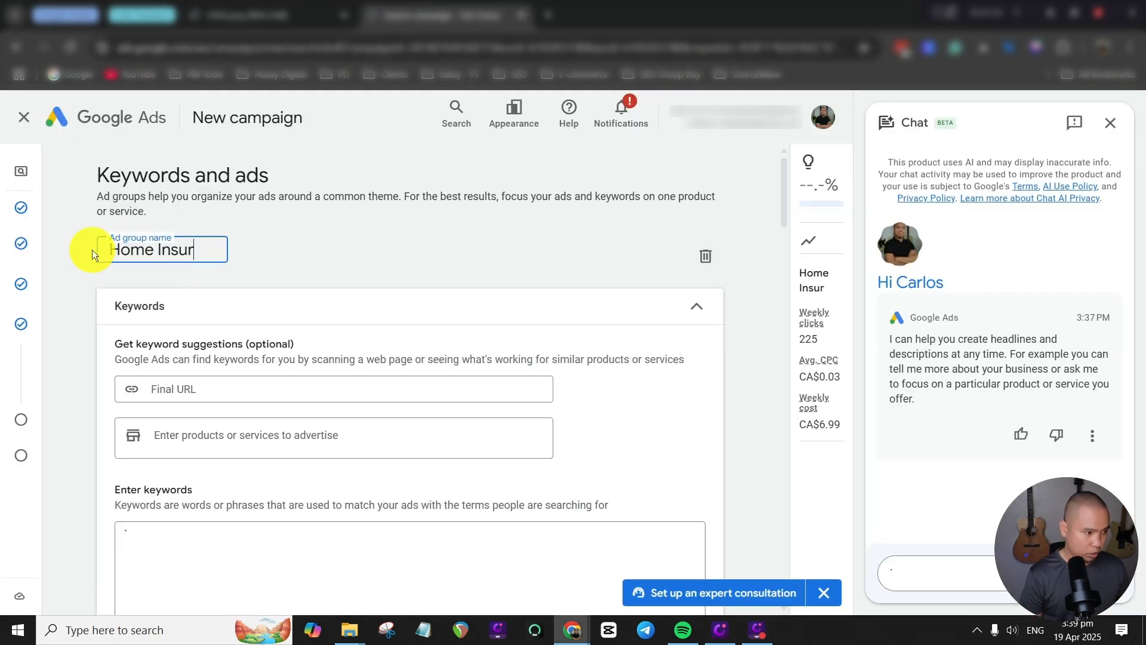
triple_click(218, 249)
key("ctrl+c")
Replace the stray character in the keyword list with the phrase-match keywords "Home Insurance" and "Home Insurance Quote".
scroll(382, 472, "down", 2)
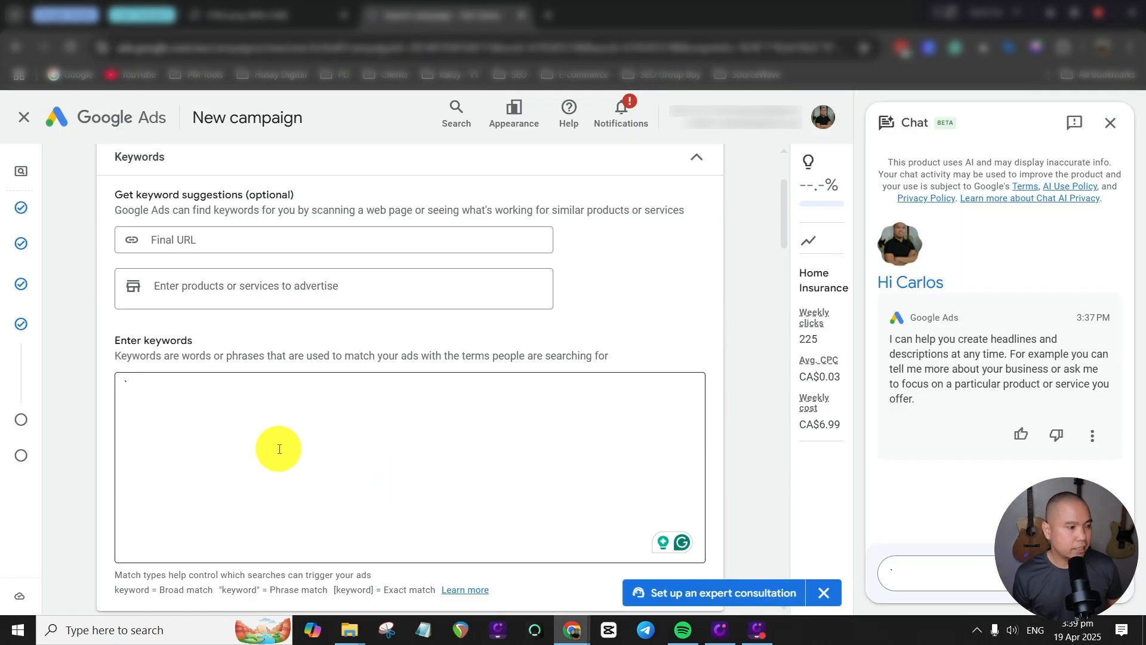
left_click(146, 387)
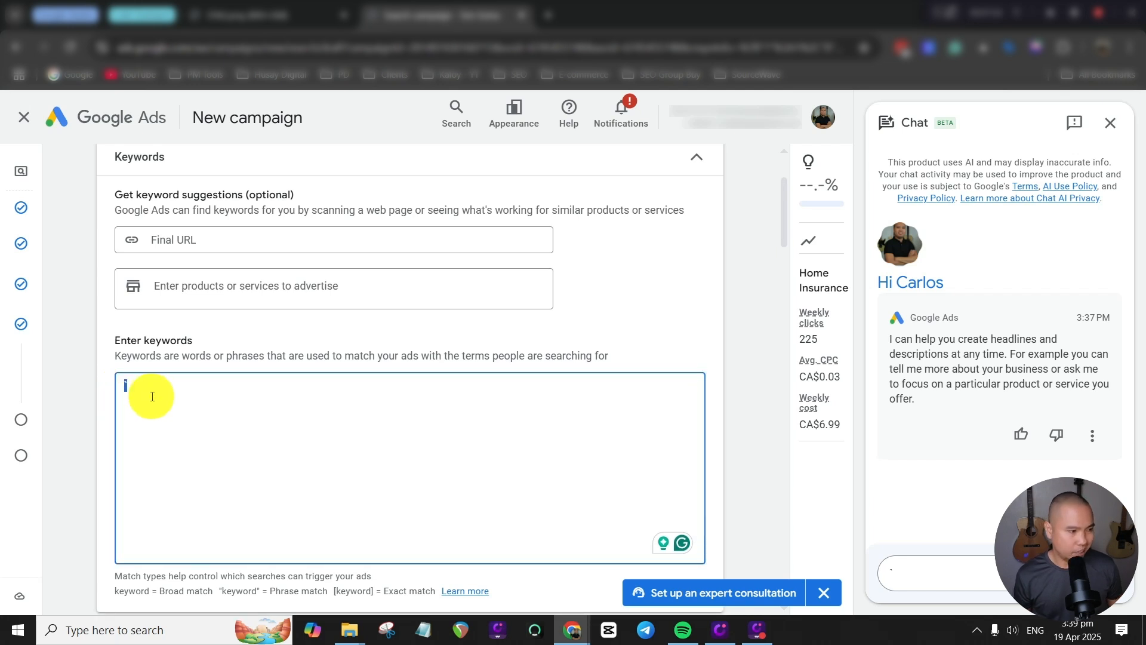
type("\"")
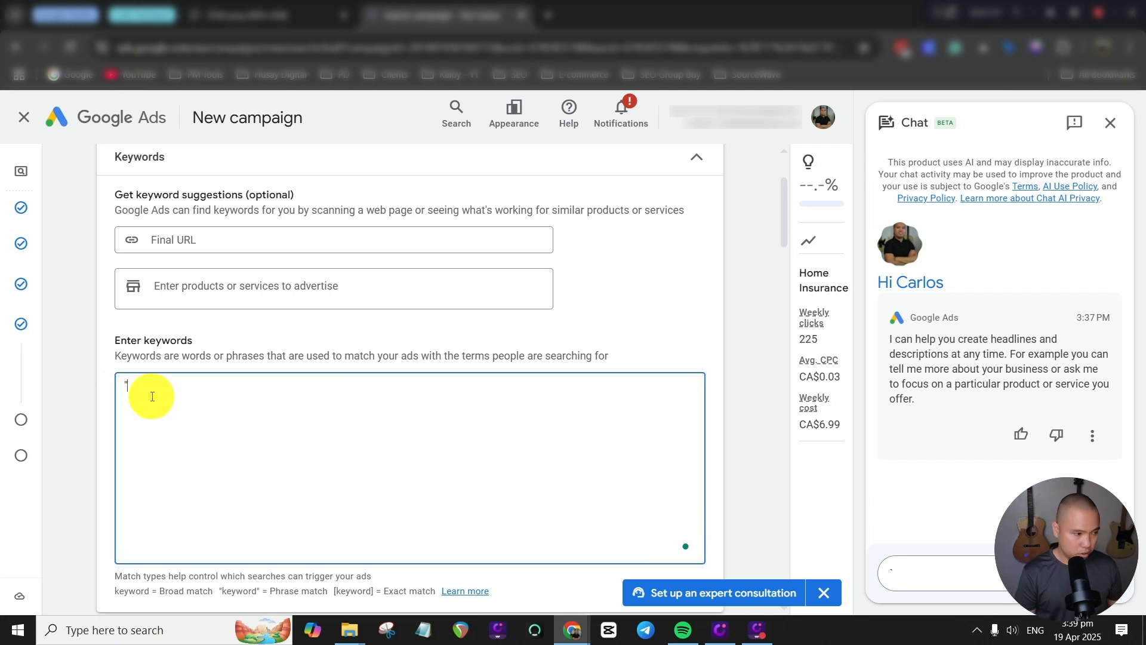
key("ctrl+v")
type("\"")
key("Return")
type("\"")
key("ctrl+v")
type("Quote\"")
key("Return")
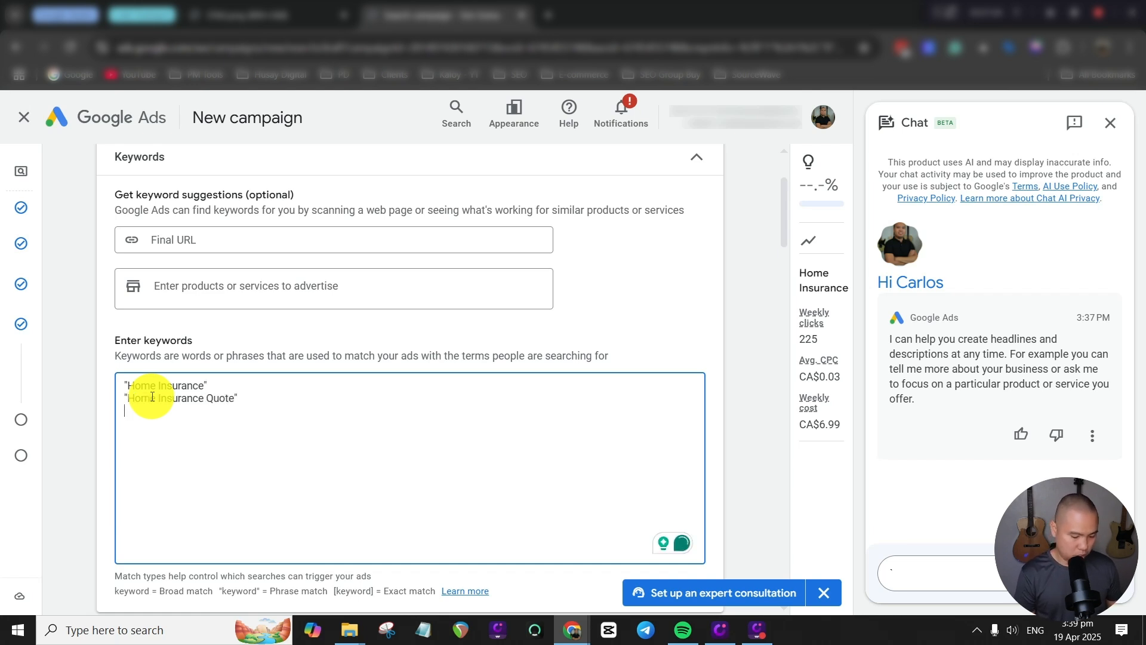
Add the phrase-match keywords "Homeowners Insurance", "Homeowners Insurance Quote" and "Renters Insurance" on separate lines of the list.
type("Homeowners Insurance")
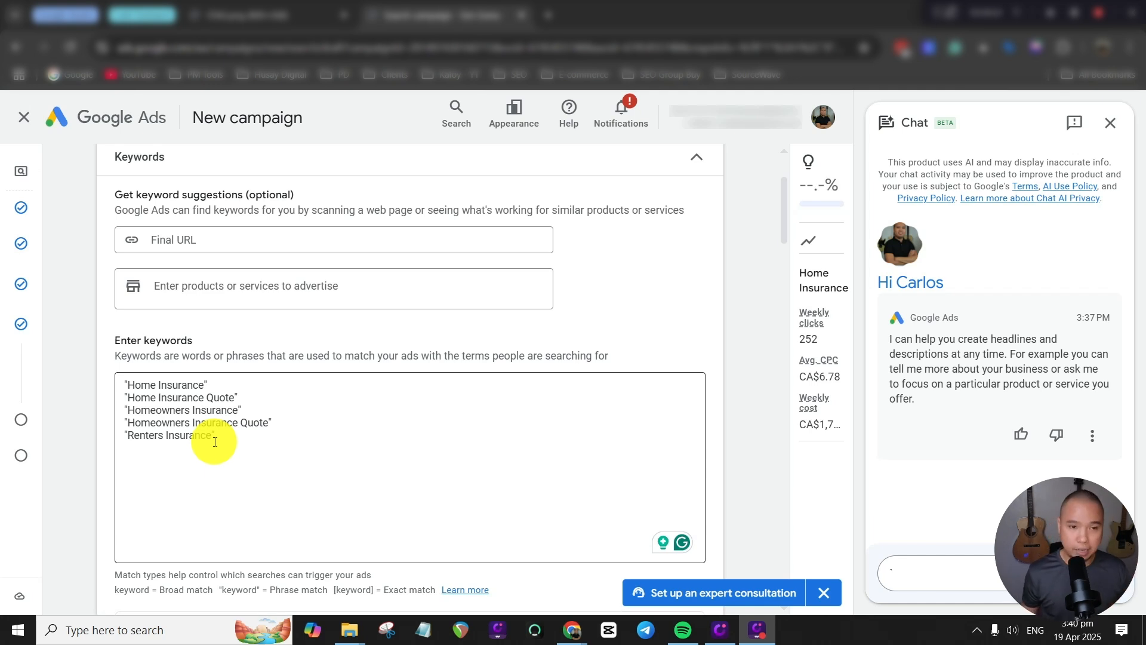
left_click_drag(216, 439, 120, 384)
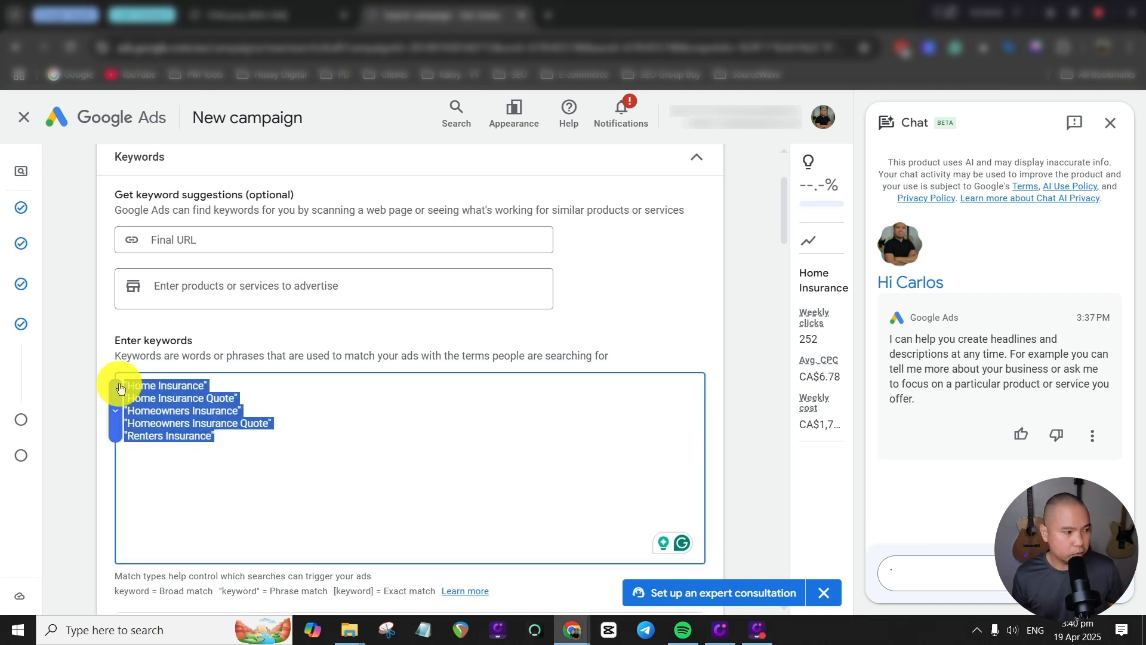
scroll(283, 215, "up", 2)
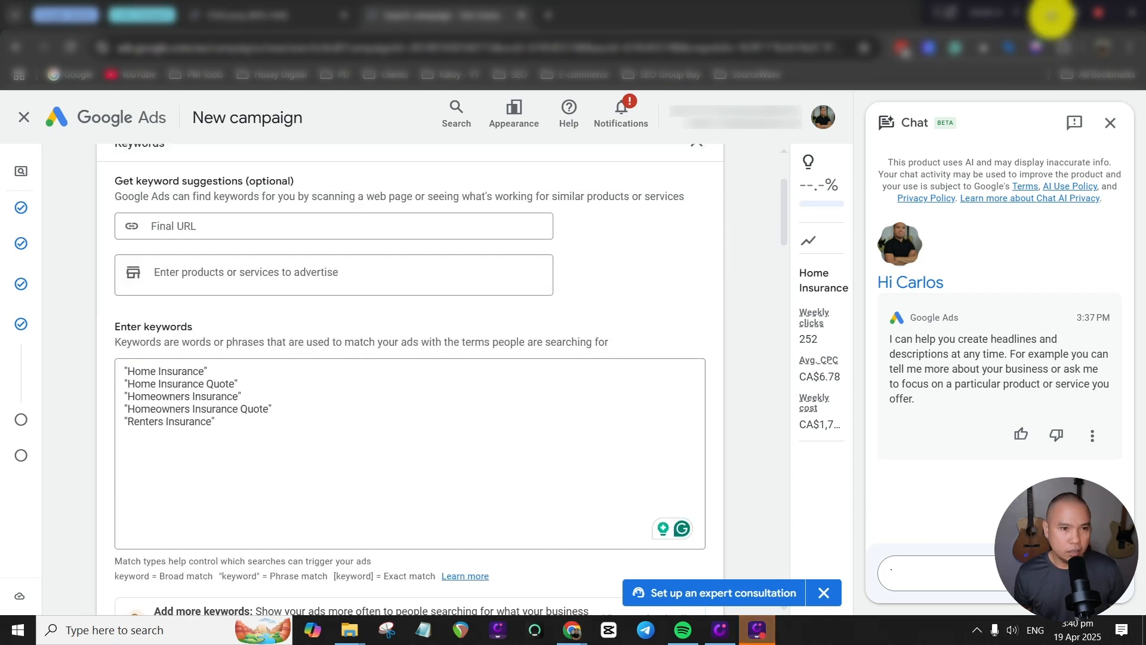
Remove and re-enter the closing quotation mark of the first keyword, "Home Insurance".
left_click(213, 369)
key("BackSpace")
type("\"")
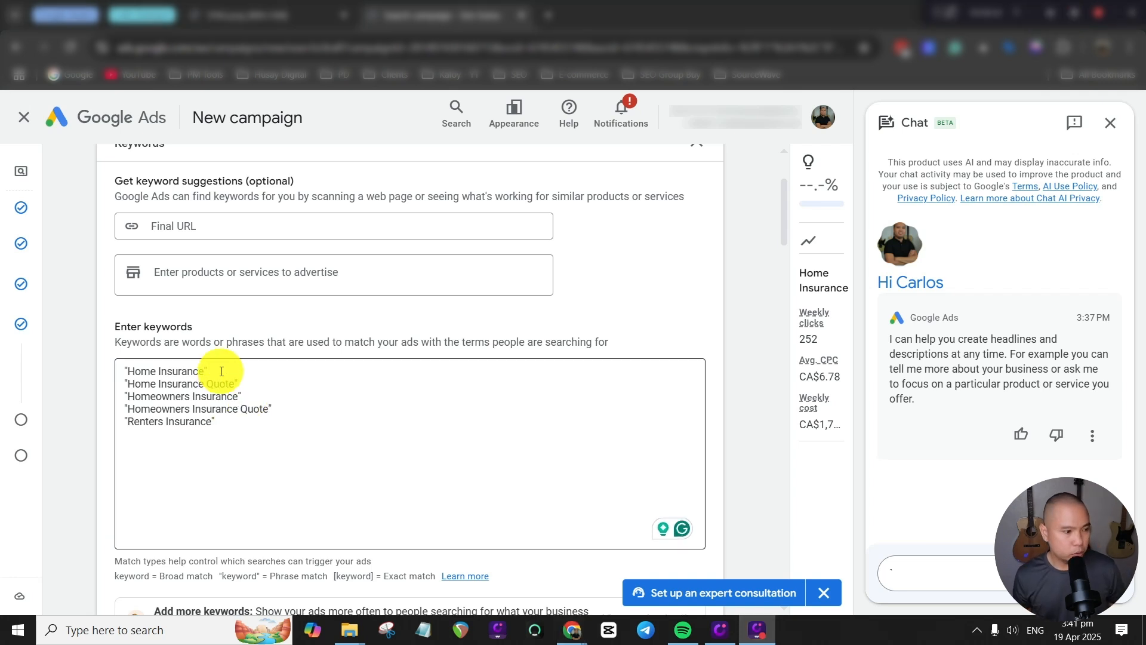
Copy the "Home Insurance" keyword and add it as the exact-match keyword [Home Insurance] on a new line directly beneath.
left_click(222, 371)
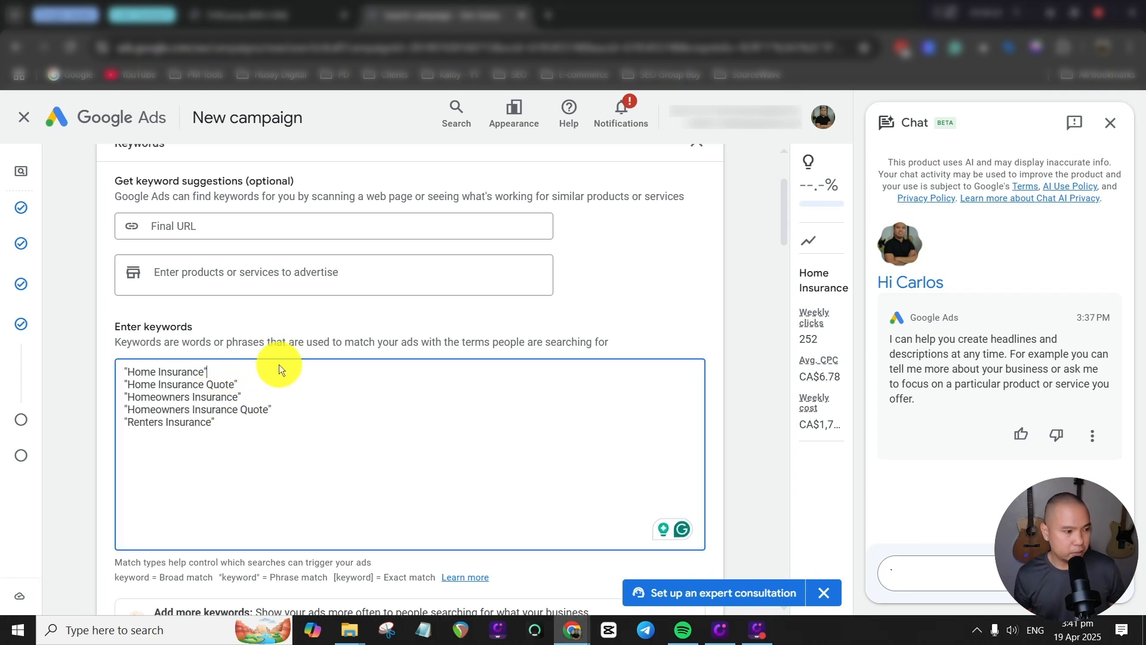
left_click_drag(208, 371, 124, 370)
key("ctrl+c")
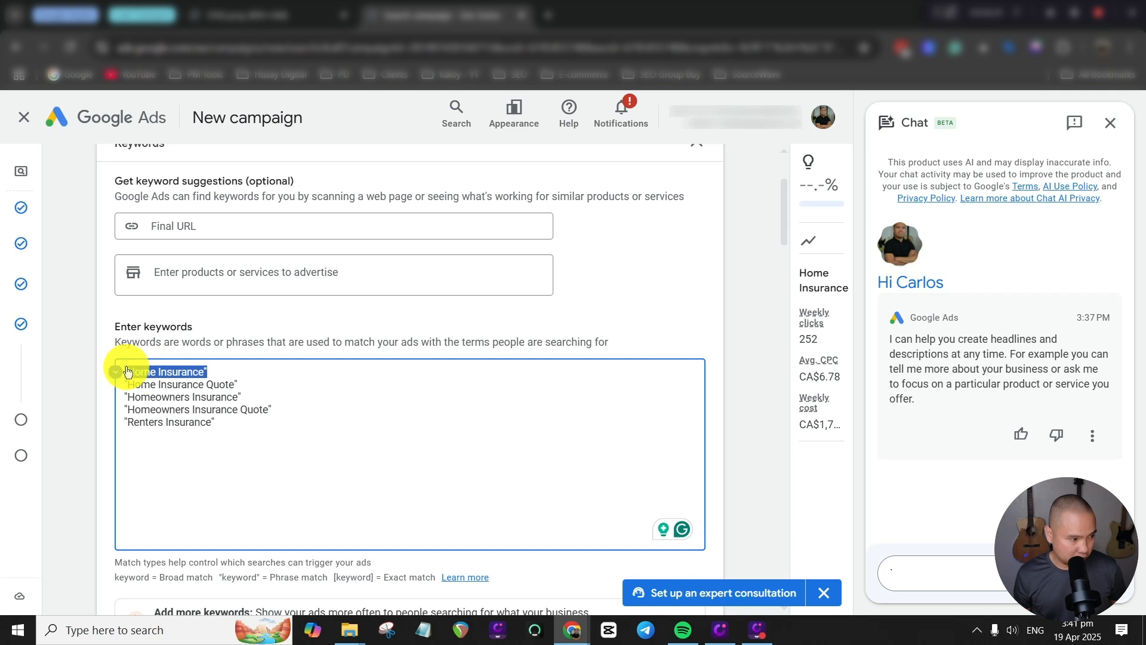
left_click(246, 371)
key("Return")
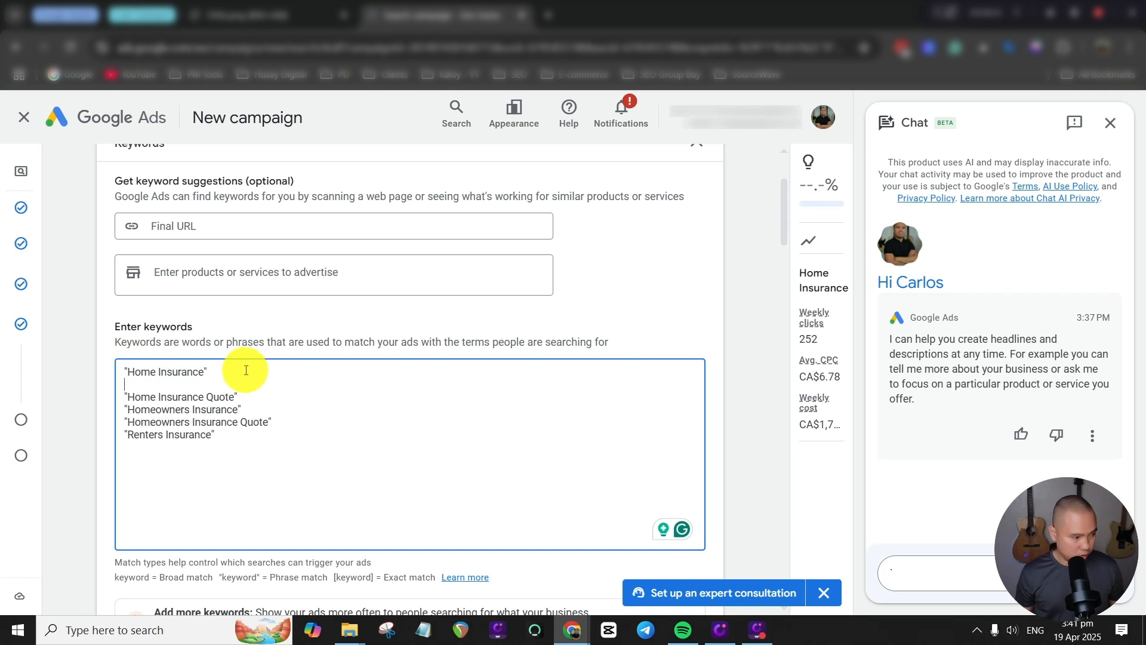
type("[")
key("ctrl+v")
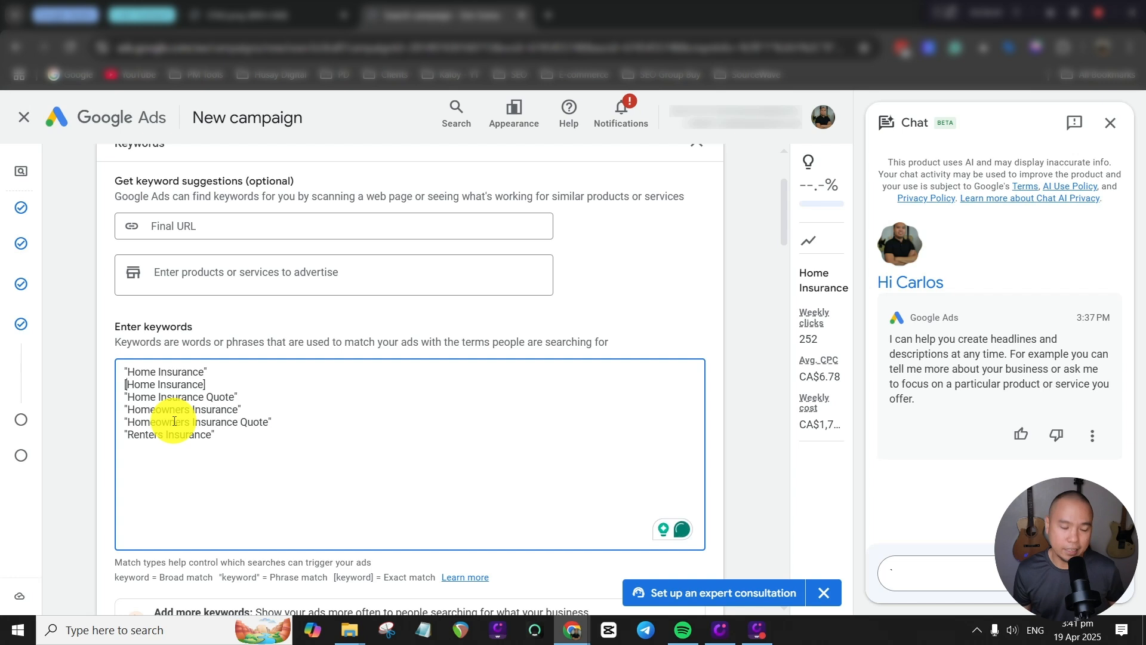
type("`")
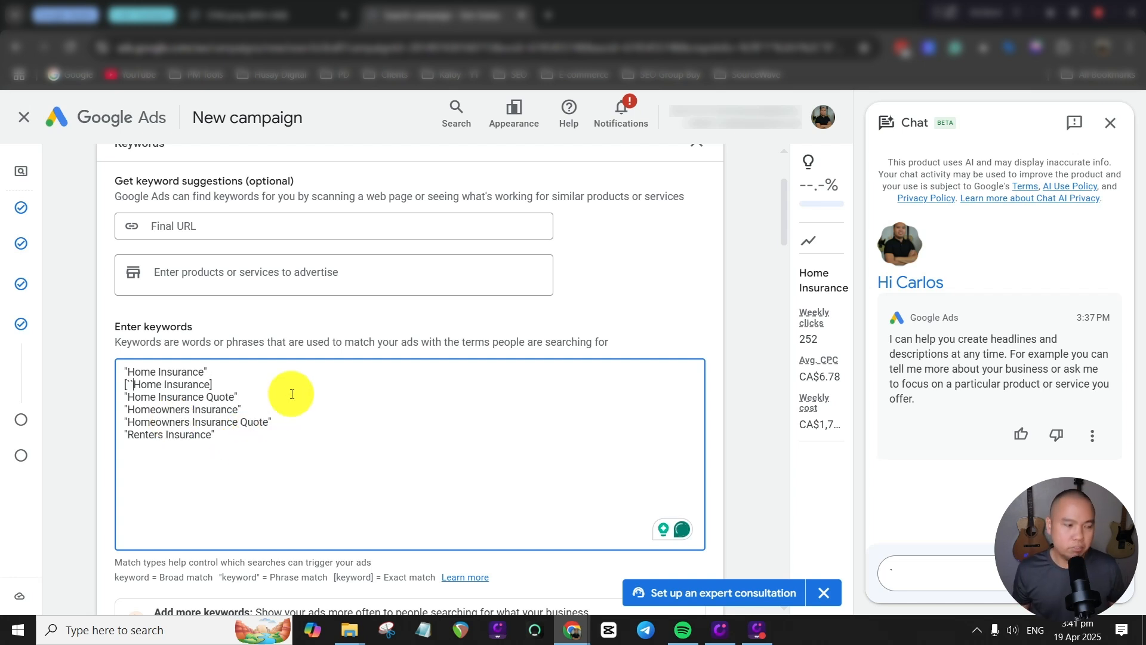
key("BackSpace")
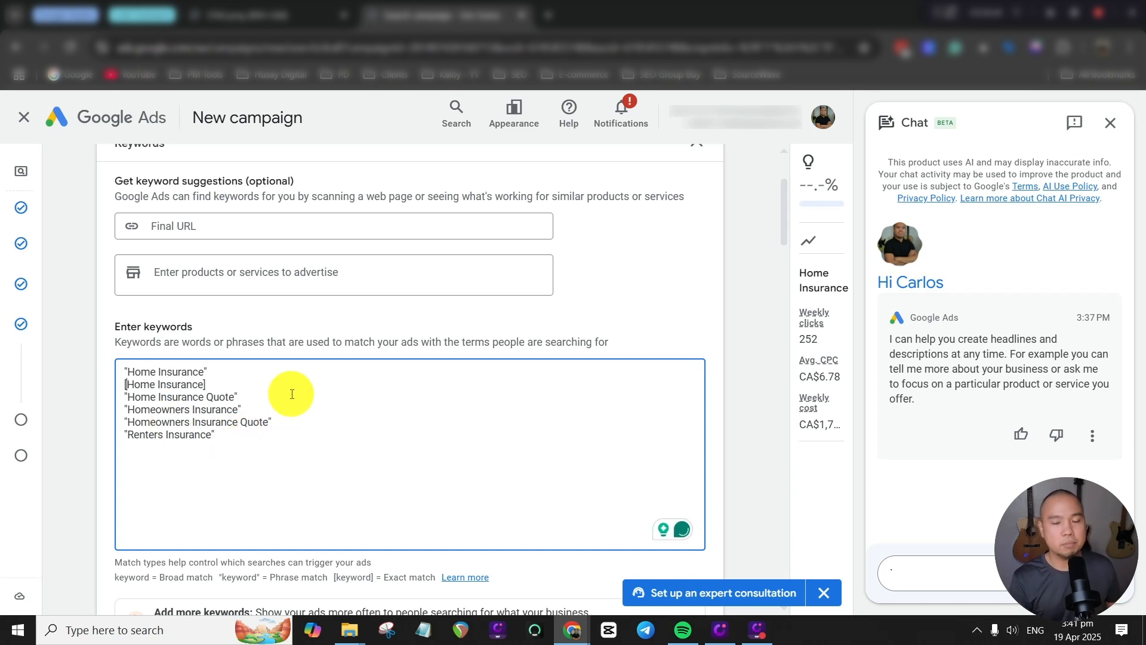
left_click(648, 256)
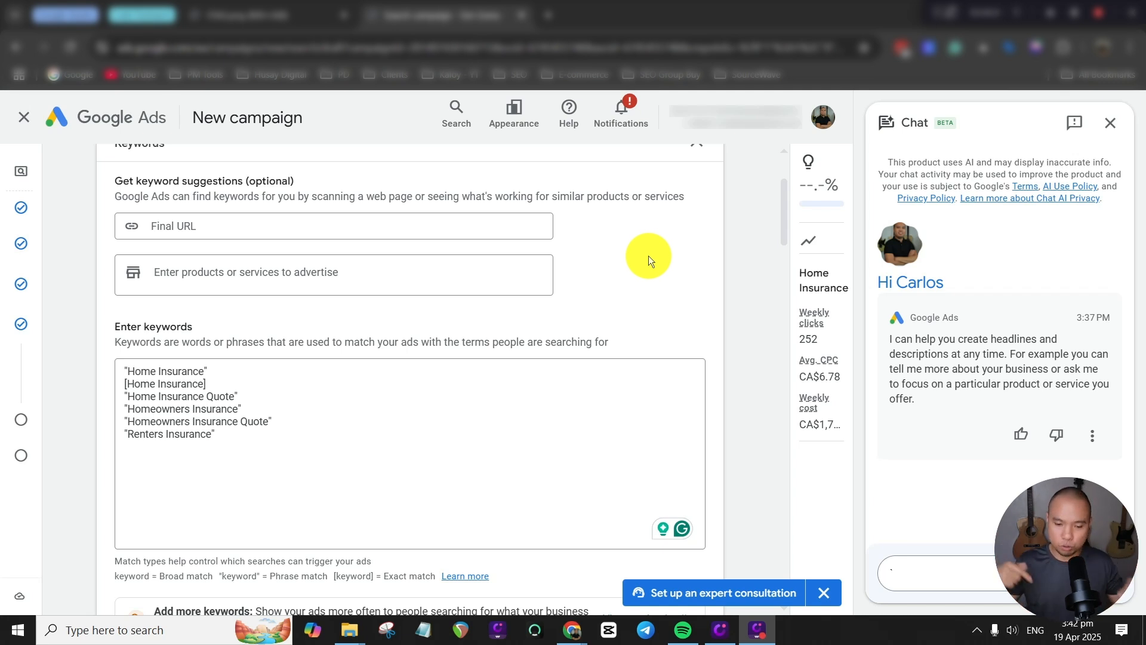
Enter "home" as the first display path segment of the Home Insurance ad.
scroll(648, 255, "down", 8)
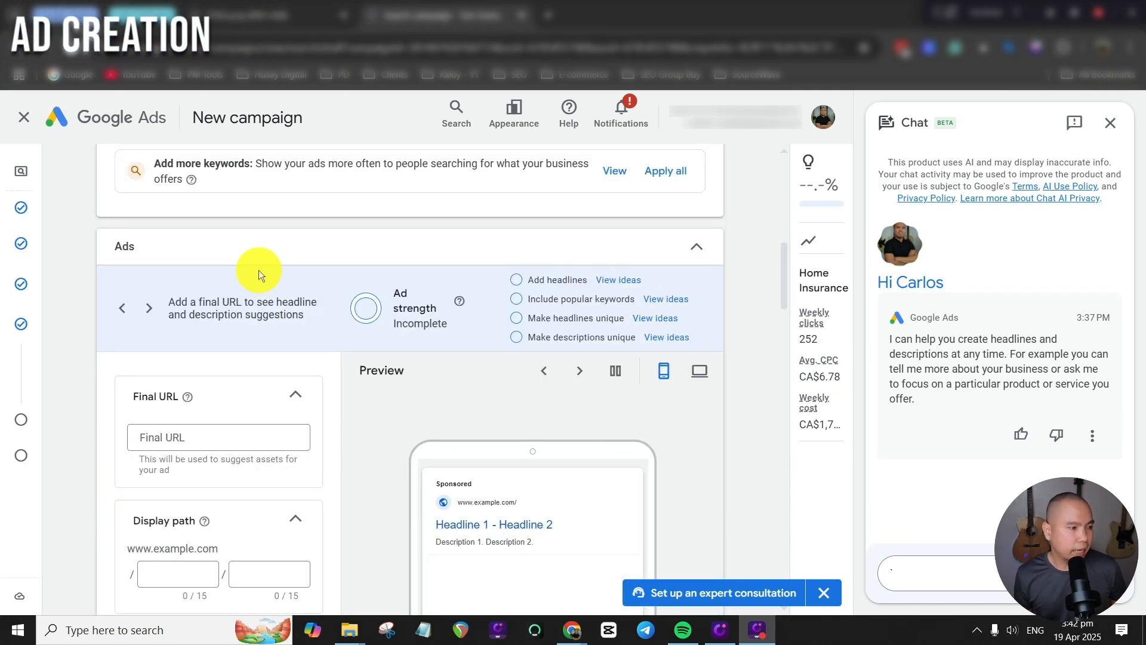
scroll(259, 270, "down", 3)
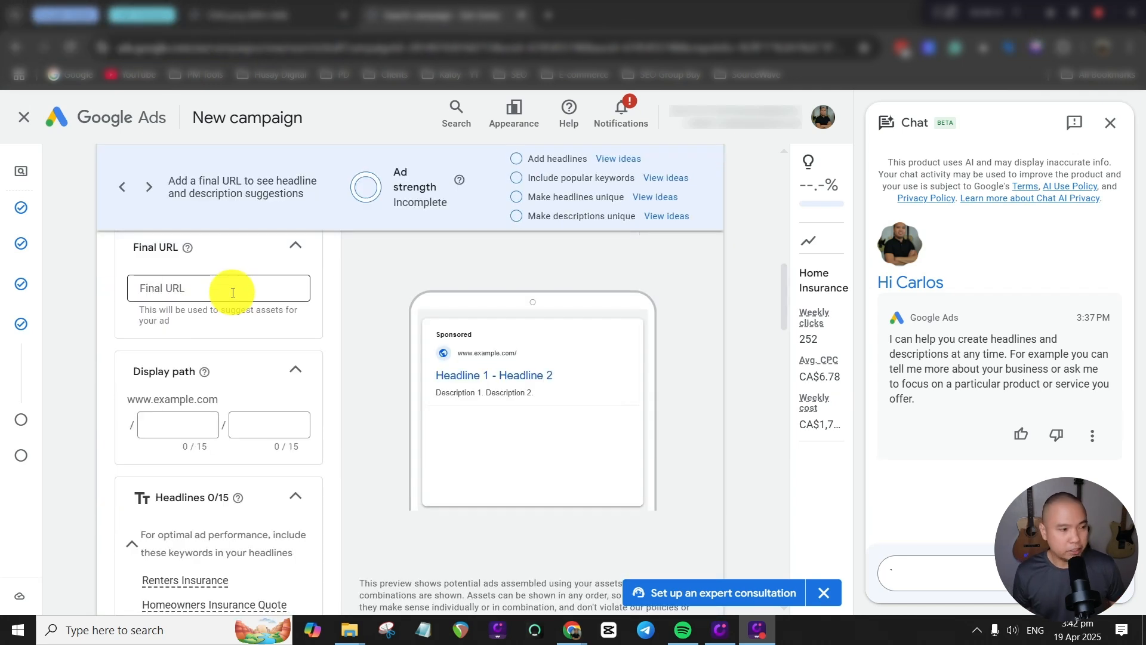
scroll(233, 292, "down", 3)
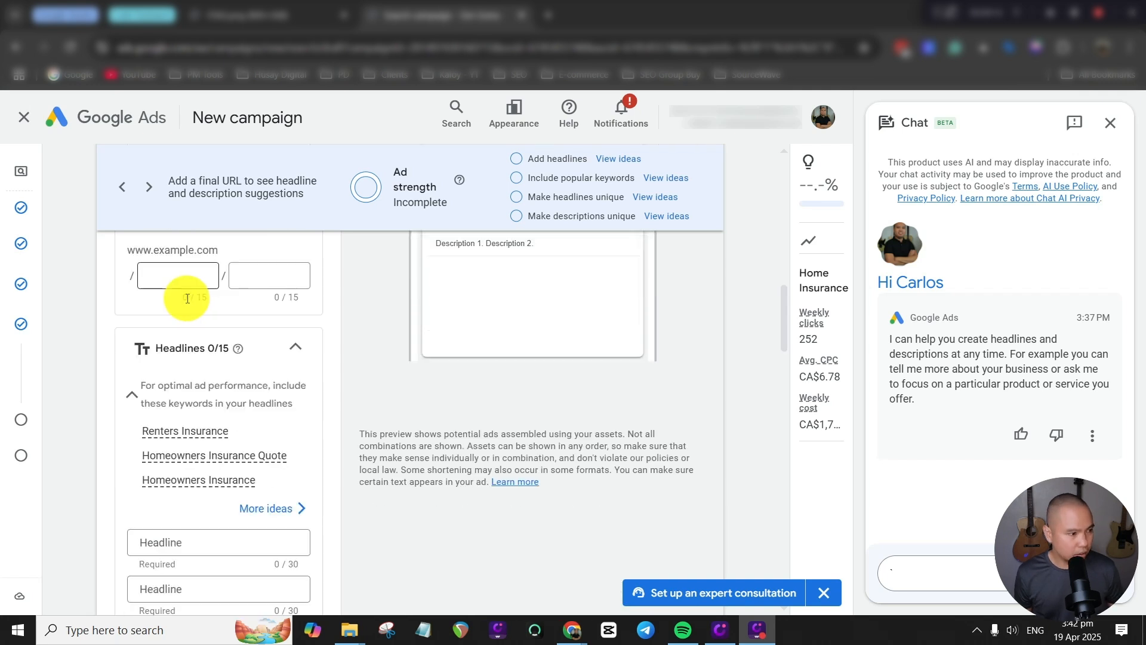
left_click(200, 277)
type("home")
left_click(240, 274)
Review the ad's headline, description, image, business name, logo, sitelink and lead form sections.
scroll(268, 337, "down", 4)
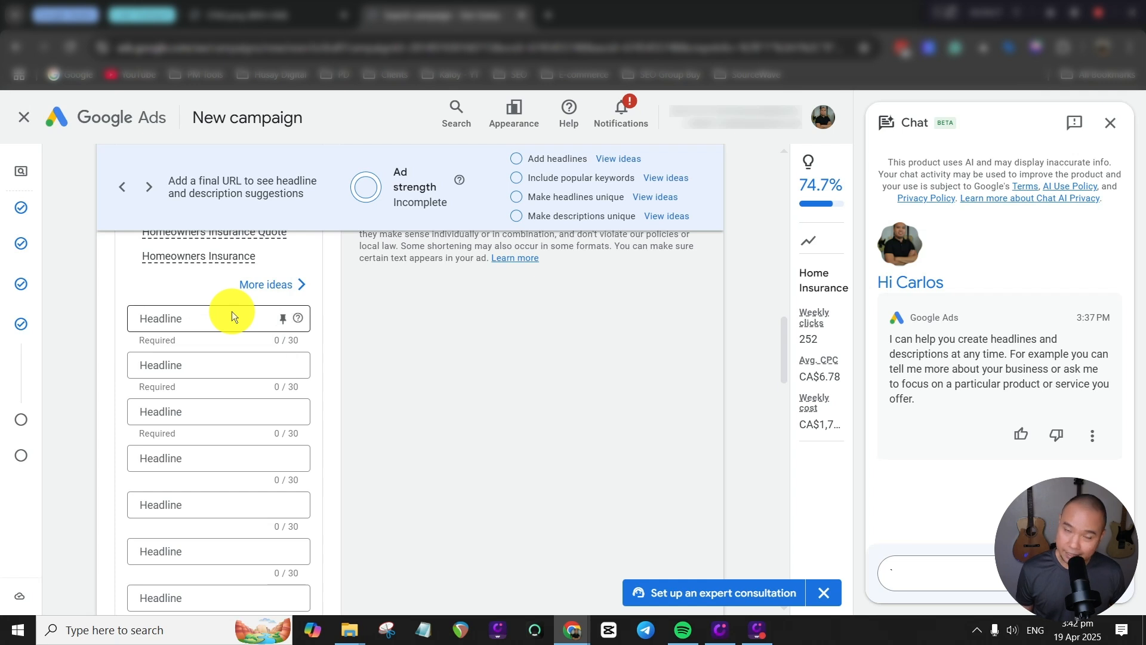
scroll(233, 313, "down", 10)
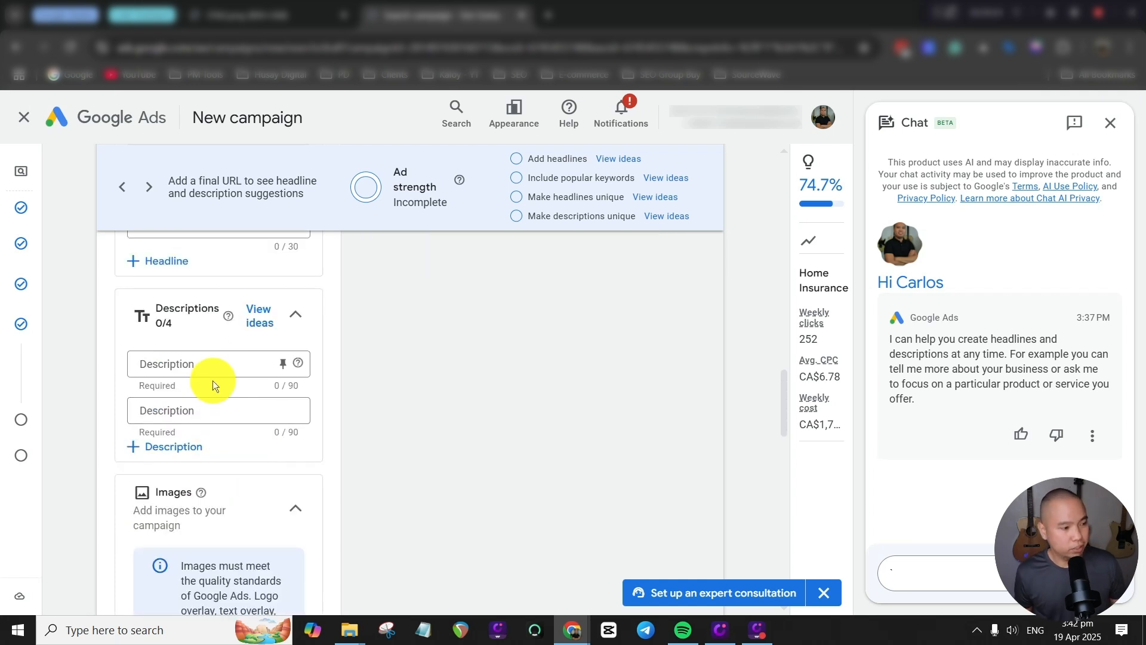
scroll(455, 417, "up", 2)
scroll(358, 424, "down", 6)
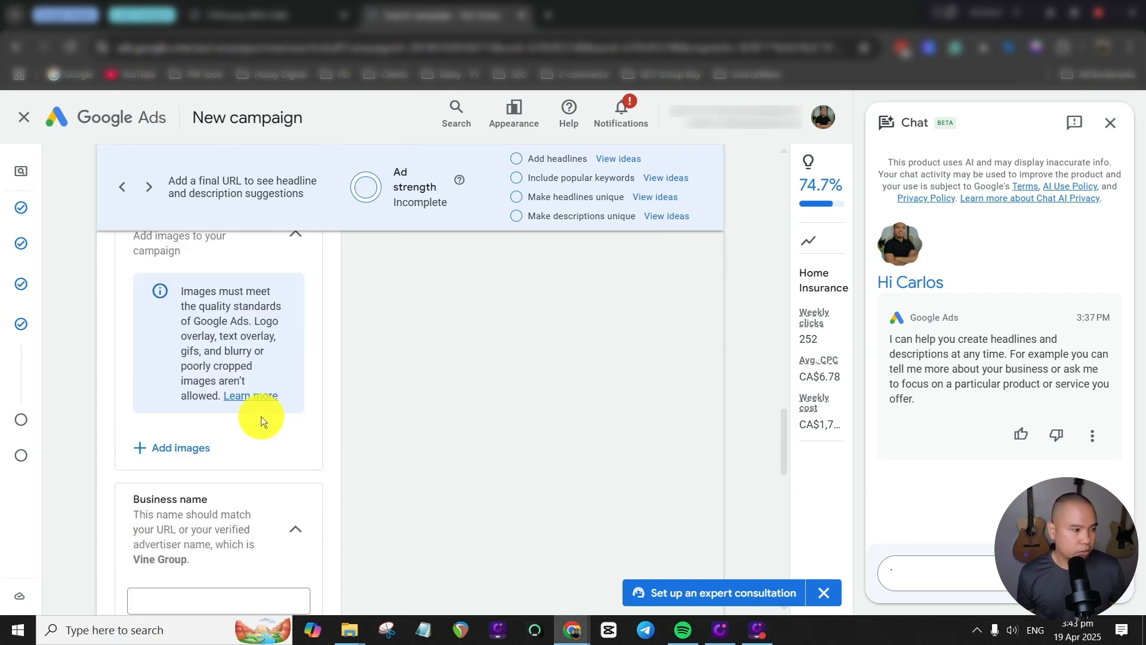
left_click(215, 443)
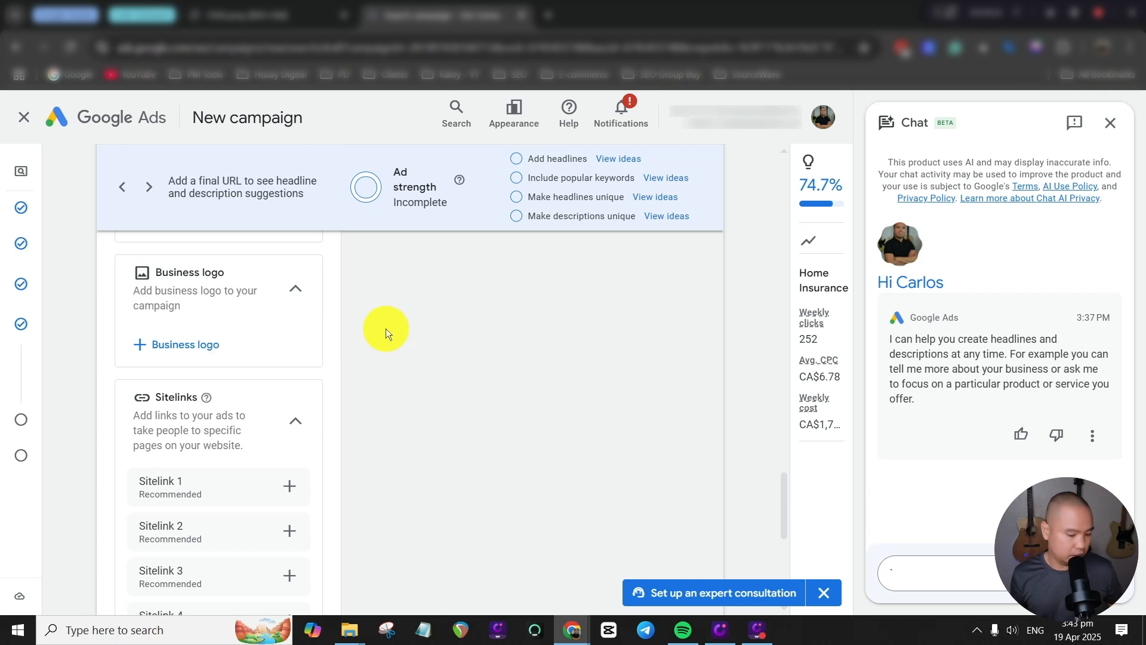
scroll(406, 318, "down", 2)
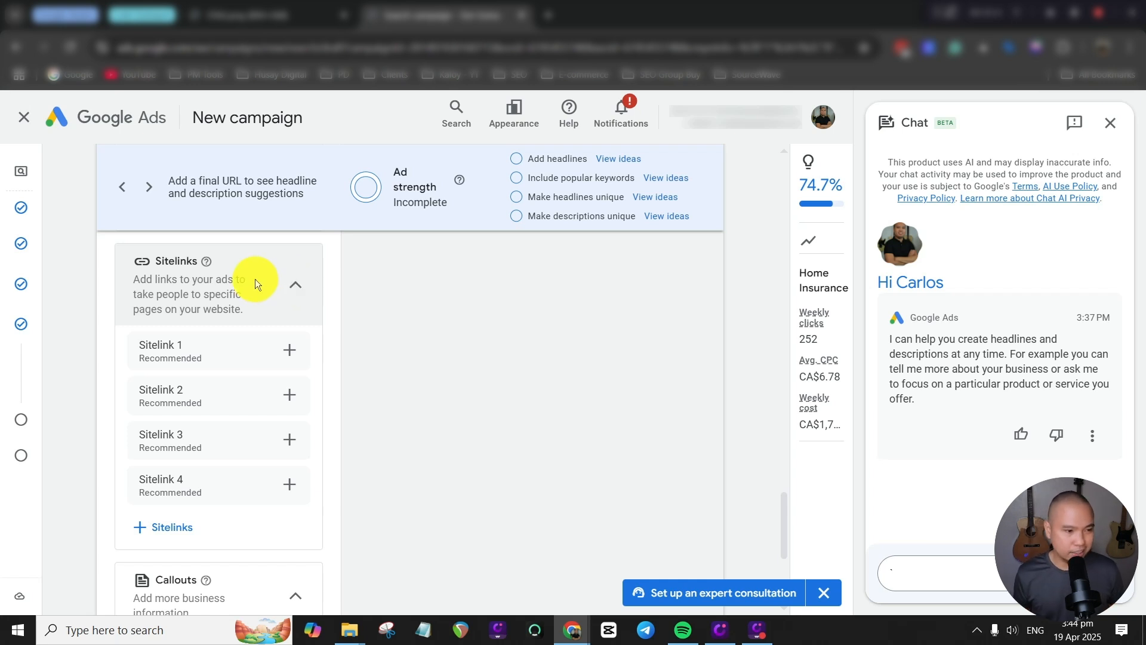
scroll(179, 418, "down", 10)
scroll(155, 388, "up", 11)
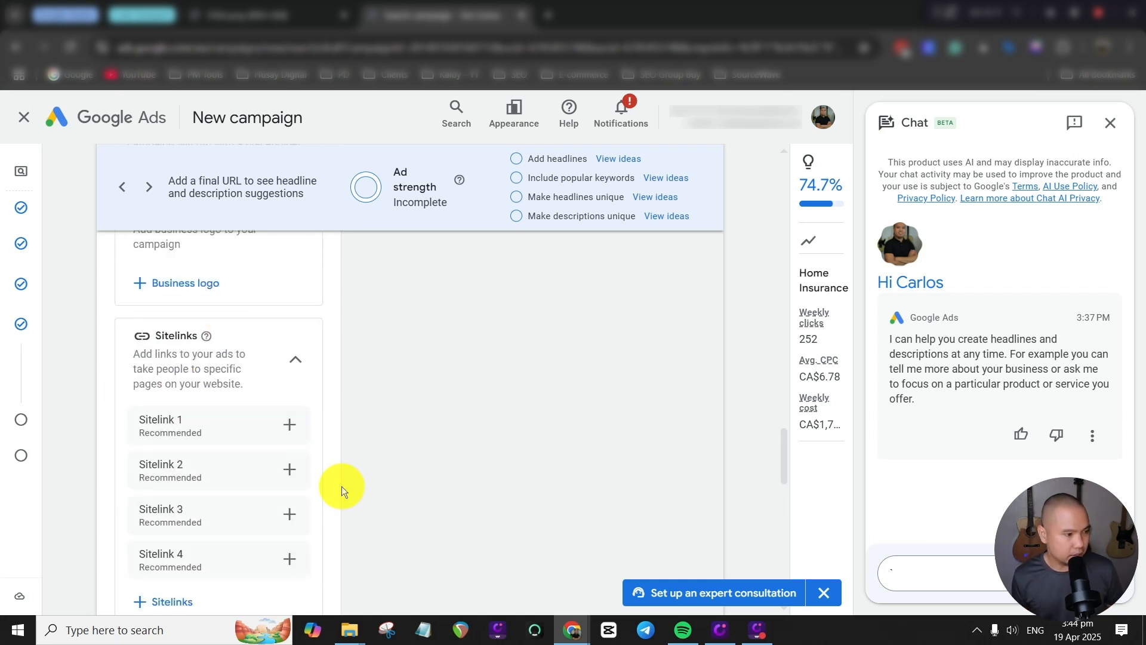
scroll(413, 418, "down", 10)
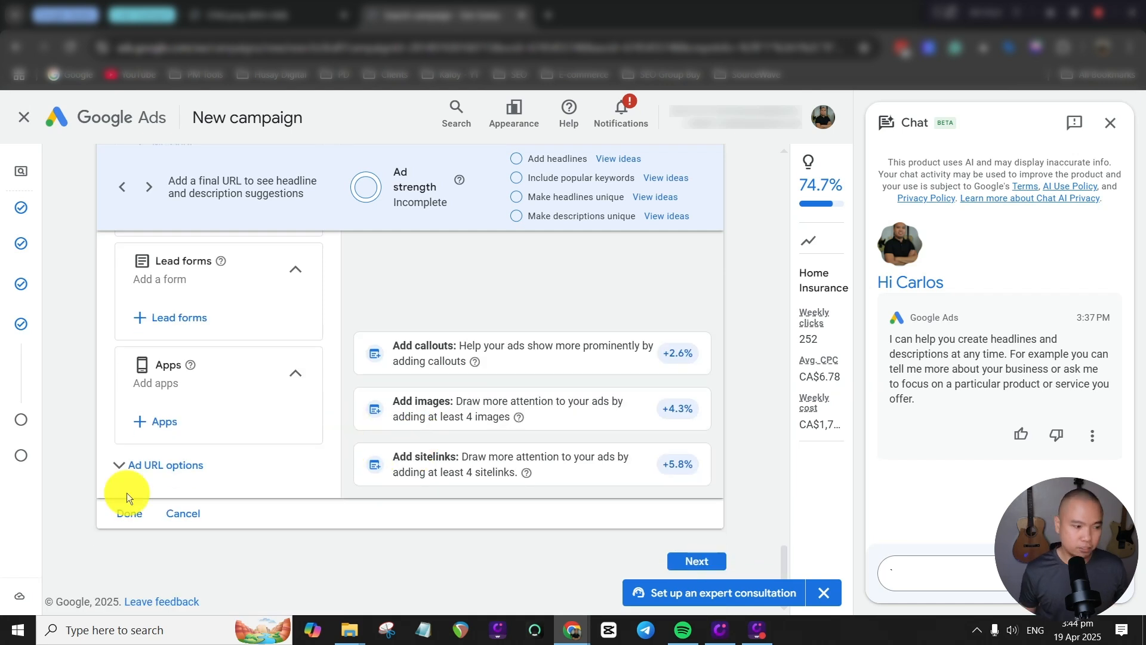
Finish the ad and set a custom average daily budget of CA$50 for the campaign.
left_click(129, 513)
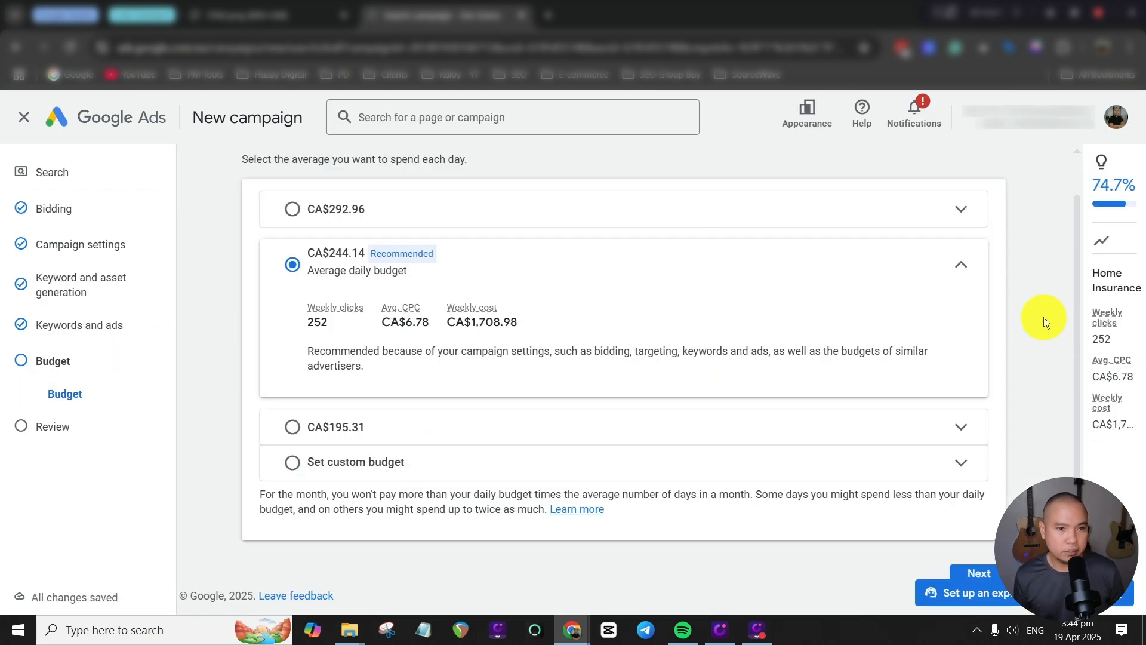
left_click(950, 459)
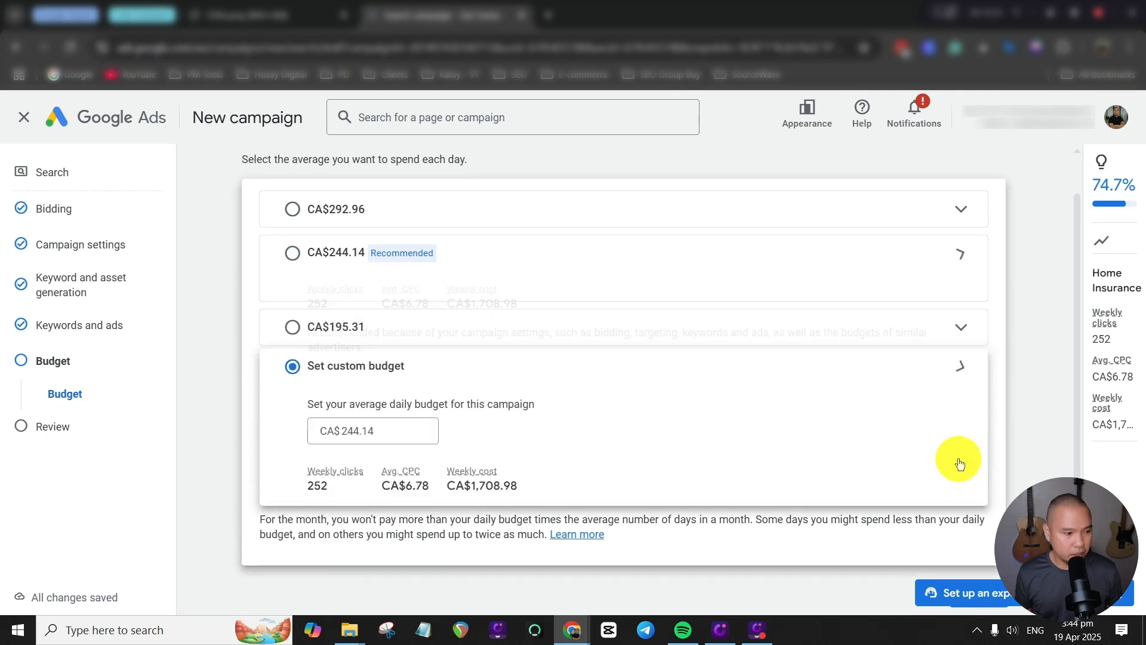
left_click_drag(382, 381, 341, 381)
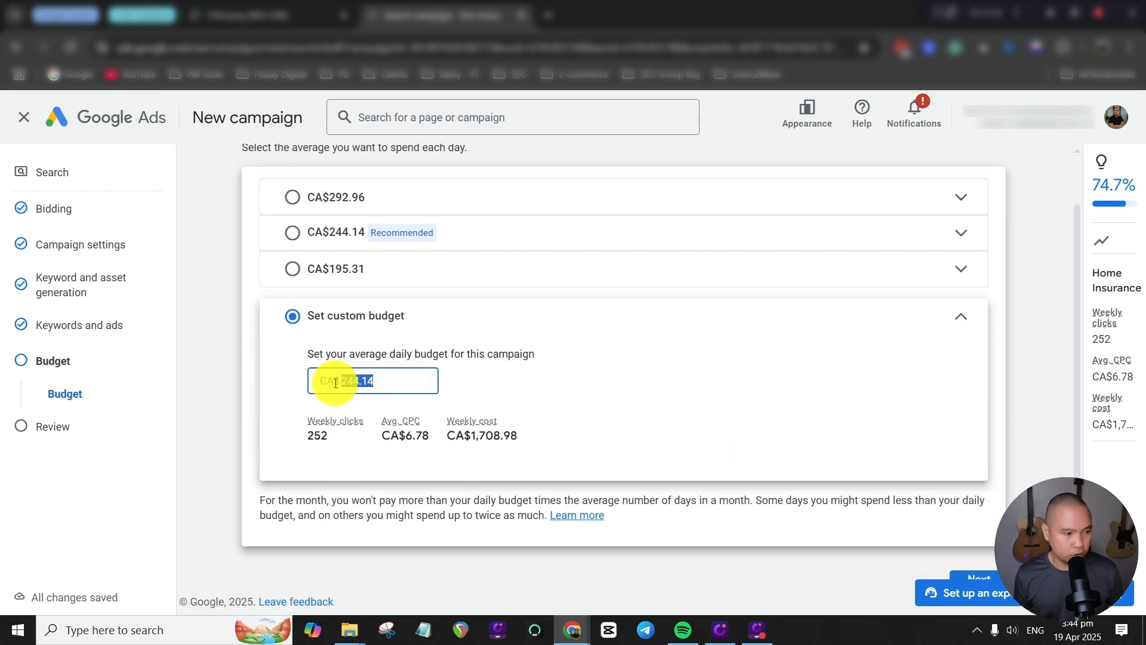
type("50")
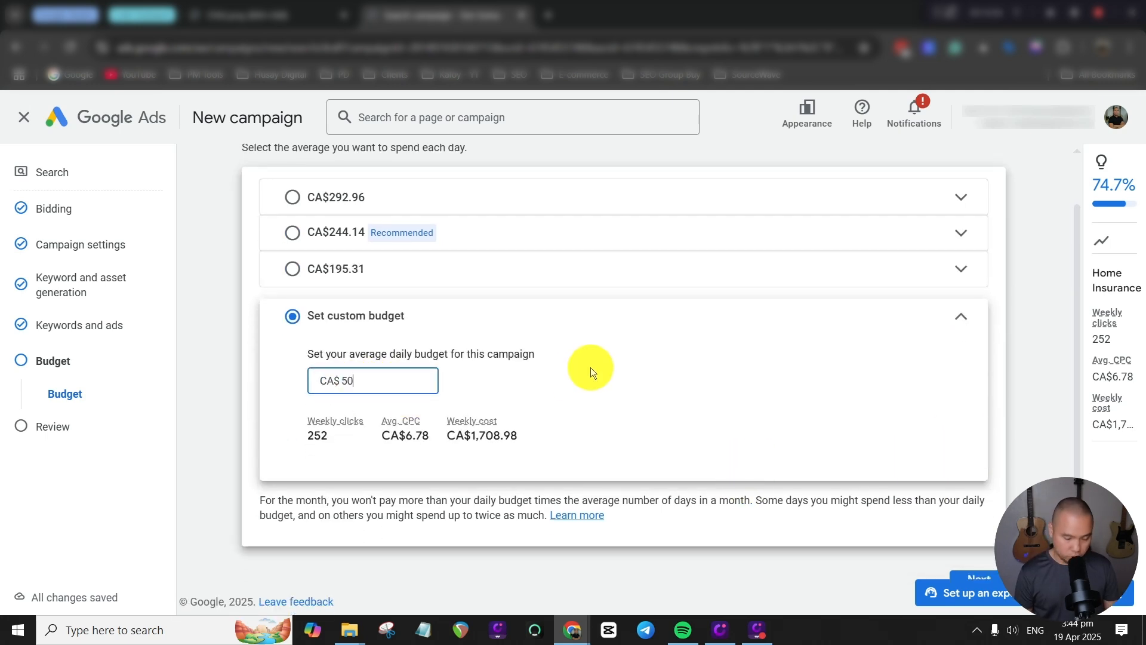
Try a custom average daily budget of CA$30.
key("BackSpace")
key("BackSpace")
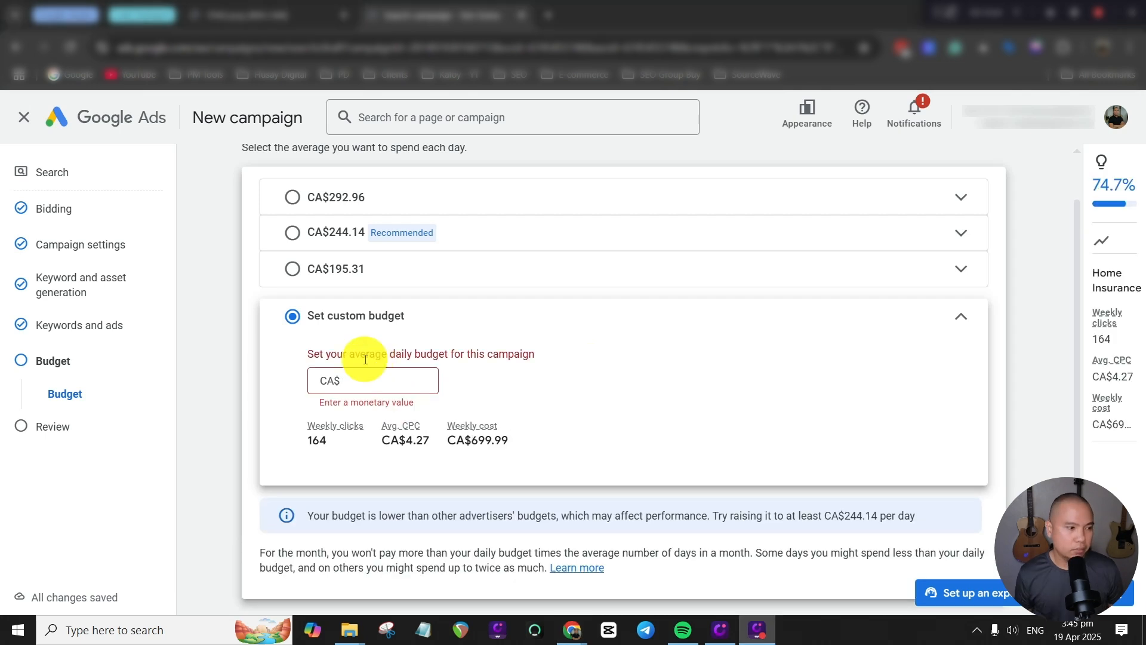
type("30")
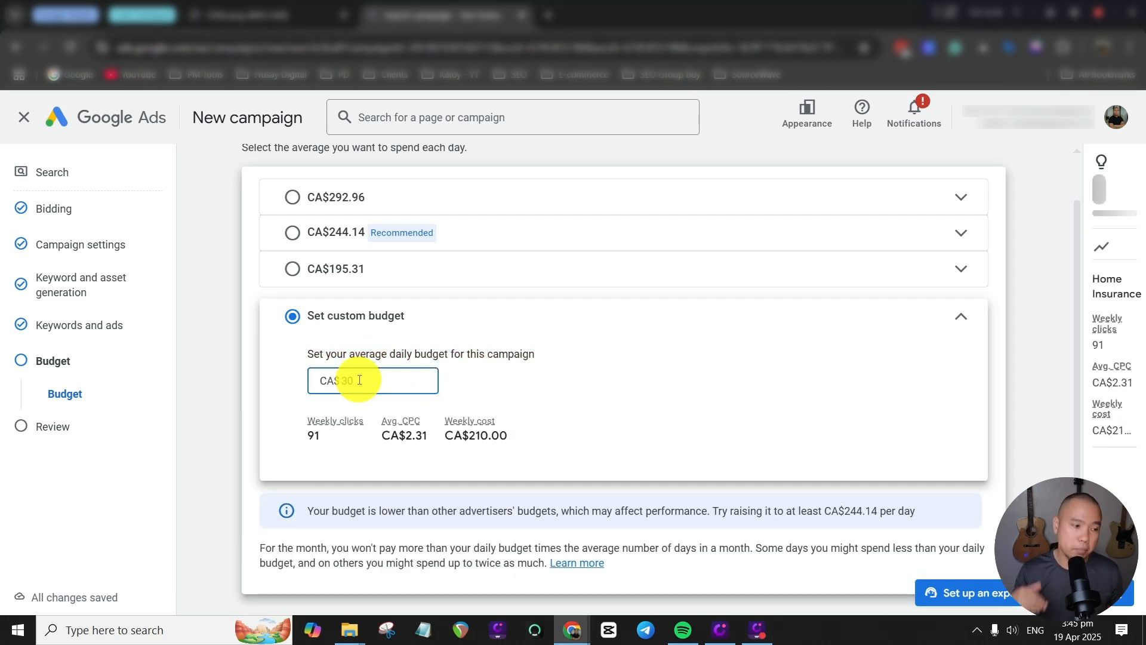
Set the custom average daily budget to CA$50 and continue past the budget stage.
key("BackSpace")
key("BackSpace")
type("50")
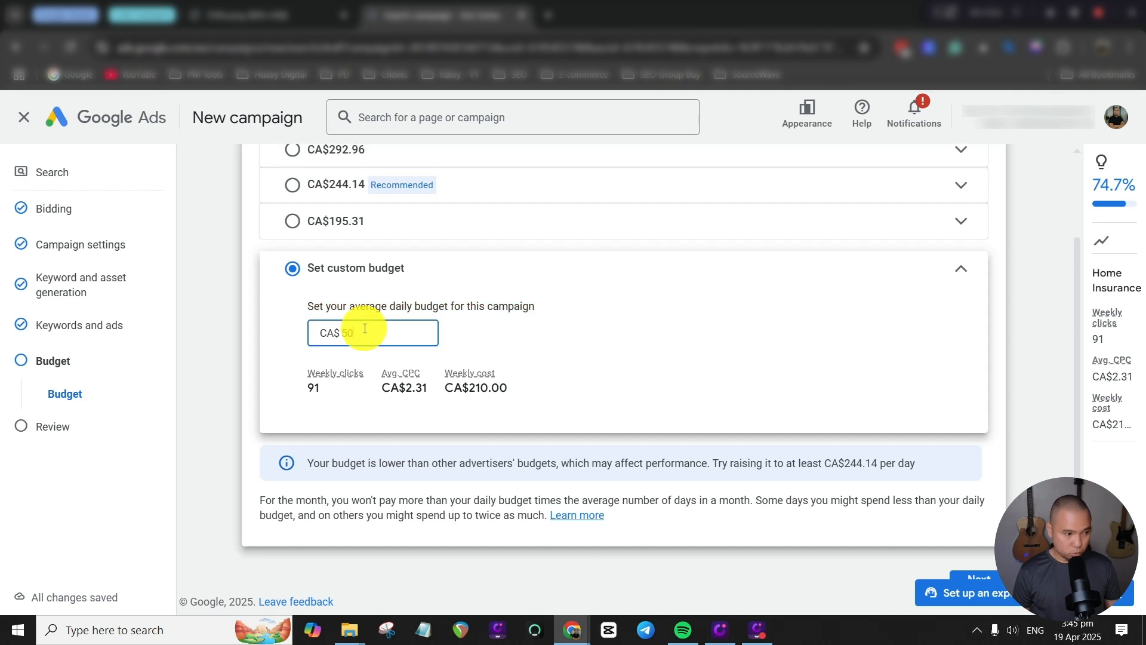
left_click(991, 577)
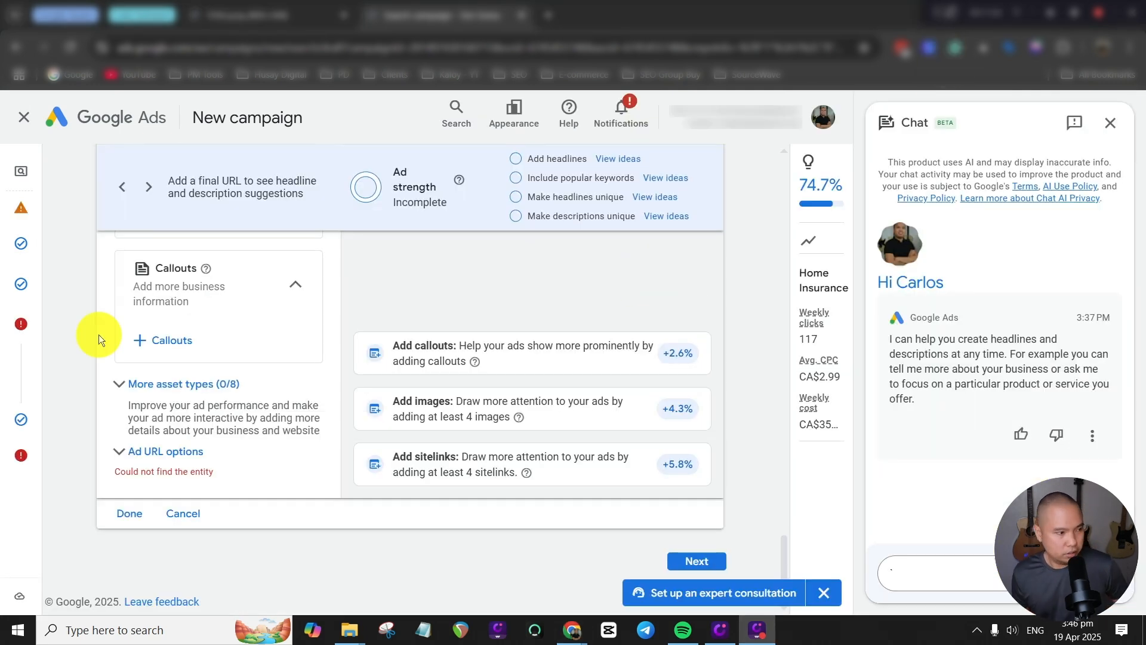
scroll(385, 451, "up", 5)
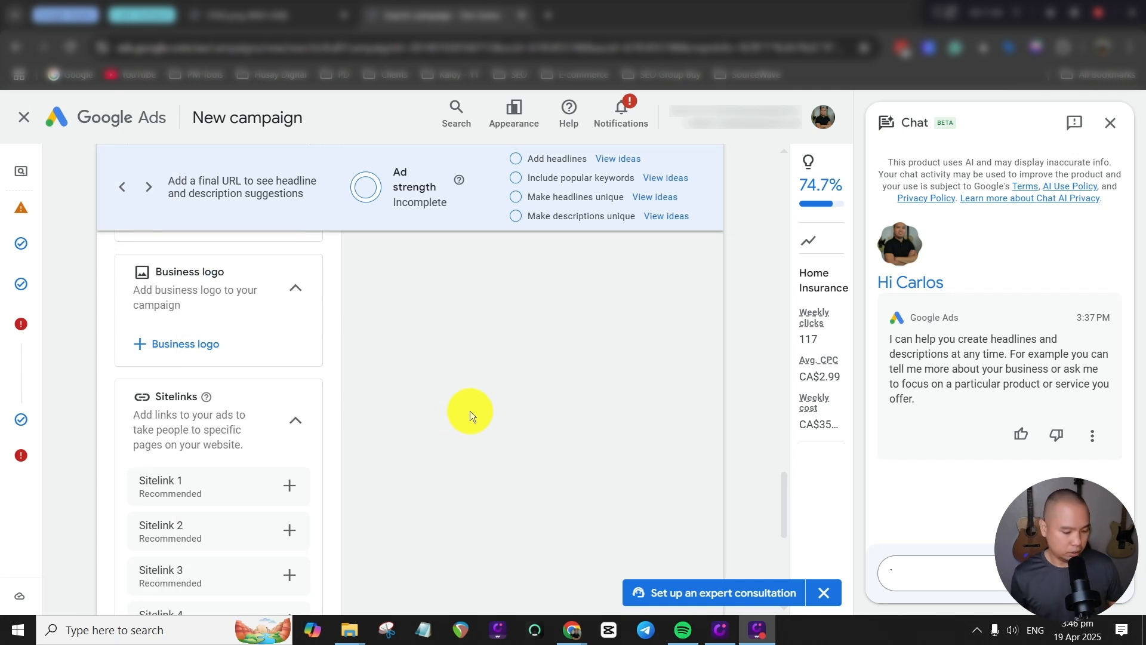
scroll(367, 412, "up", 5)
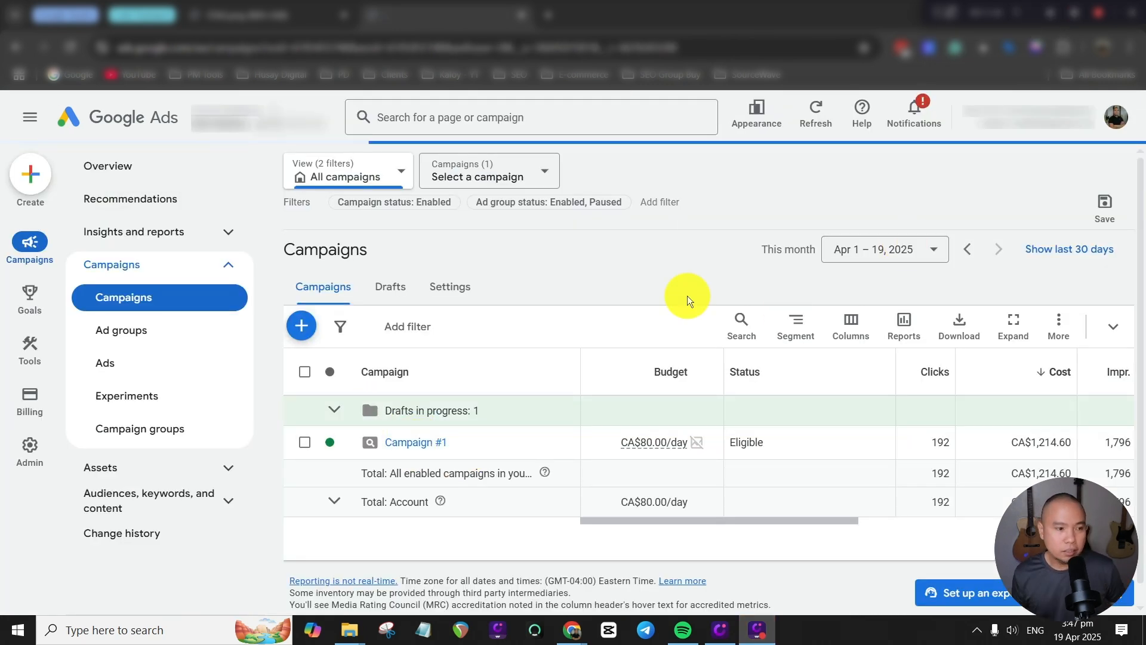
In the bidding settings of the existing Campaign #1, change the bid strategy focus to Clicks.
left_click(557, 443)
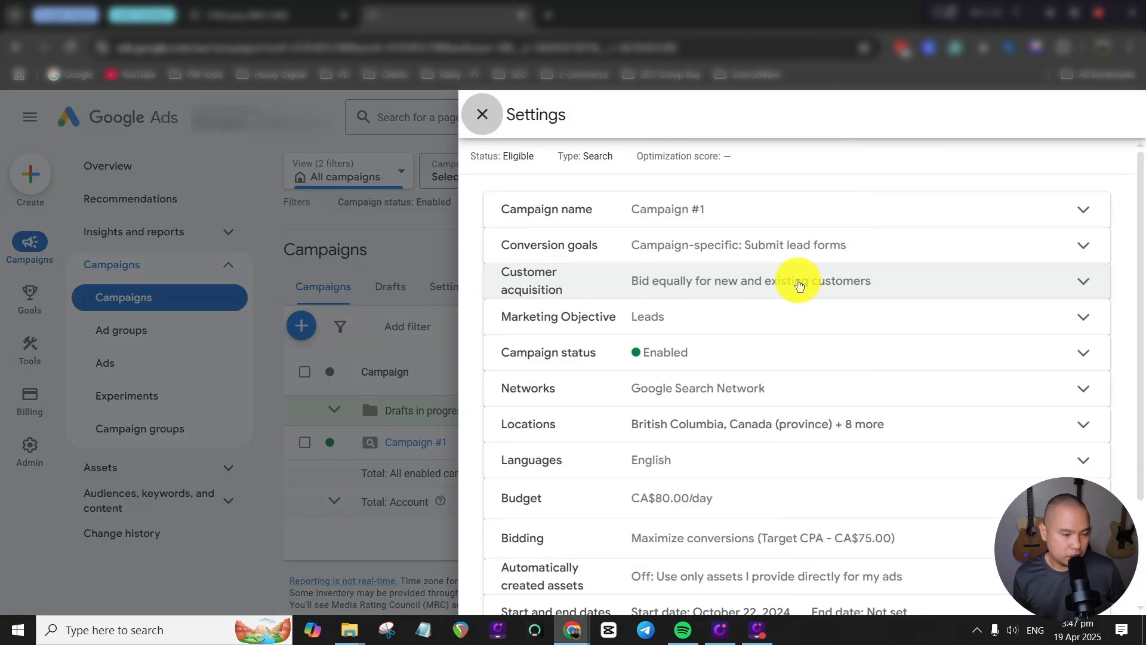
key("Escape")
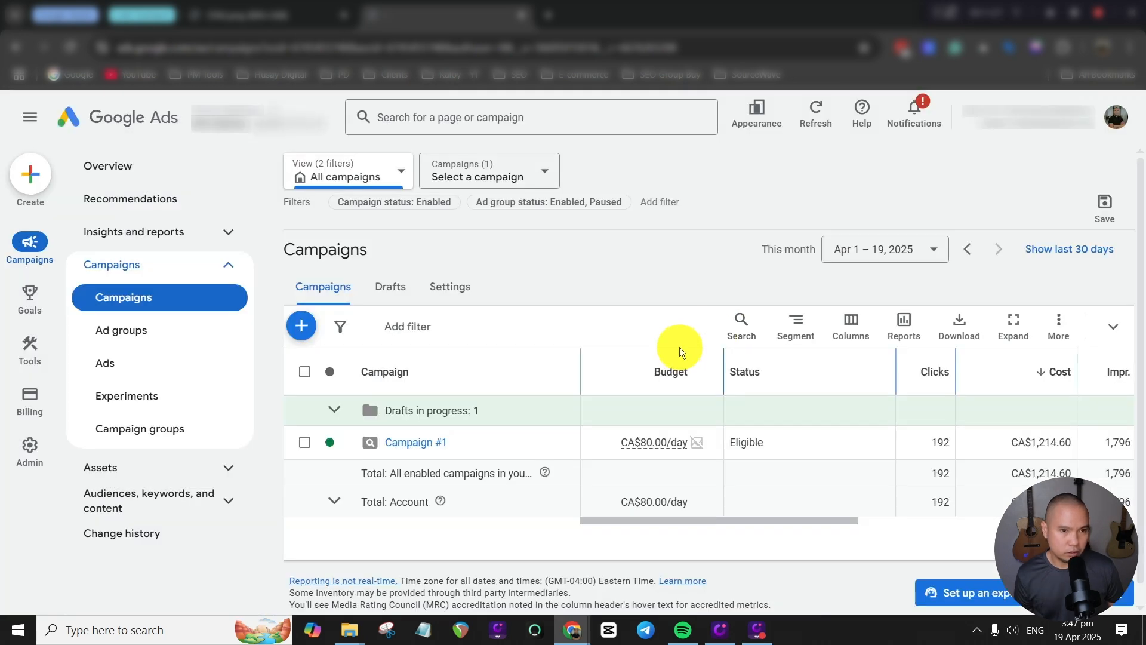
left_click(556, 443)
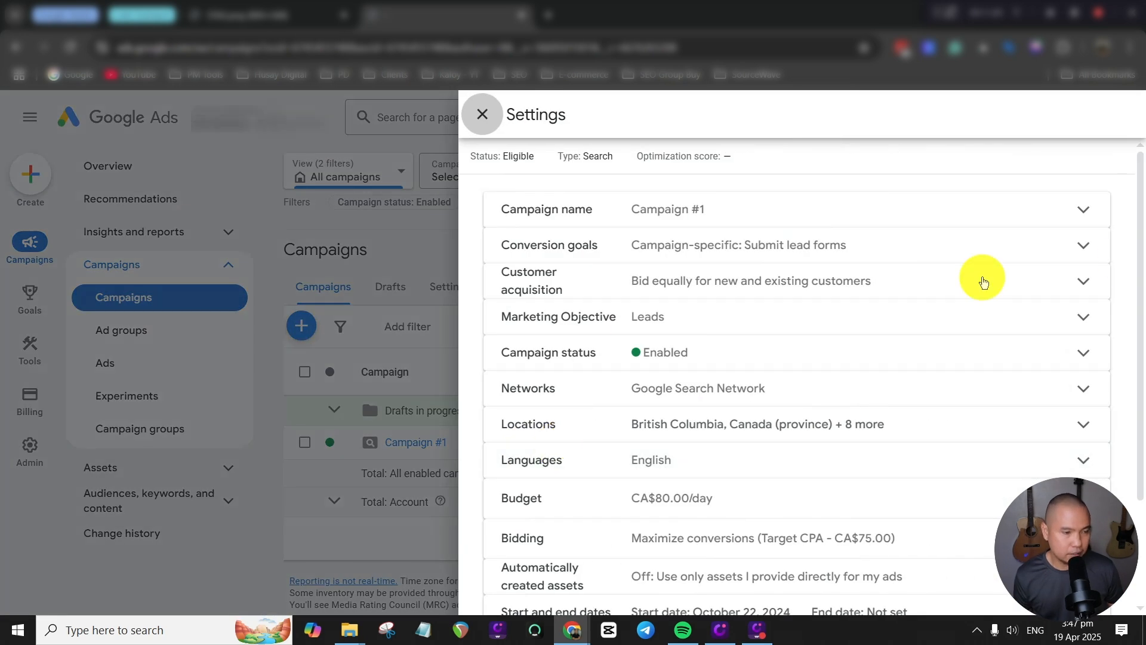
scroll(947, 456, "down", 1)
left_click(941, 452)
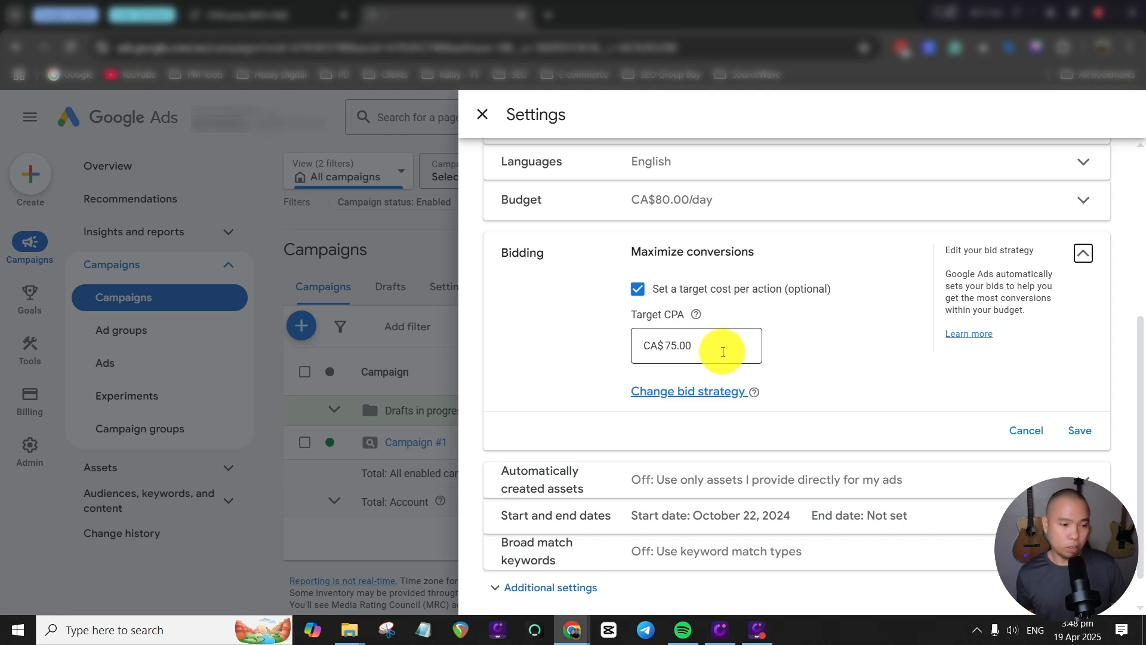
left_click(687, 391)
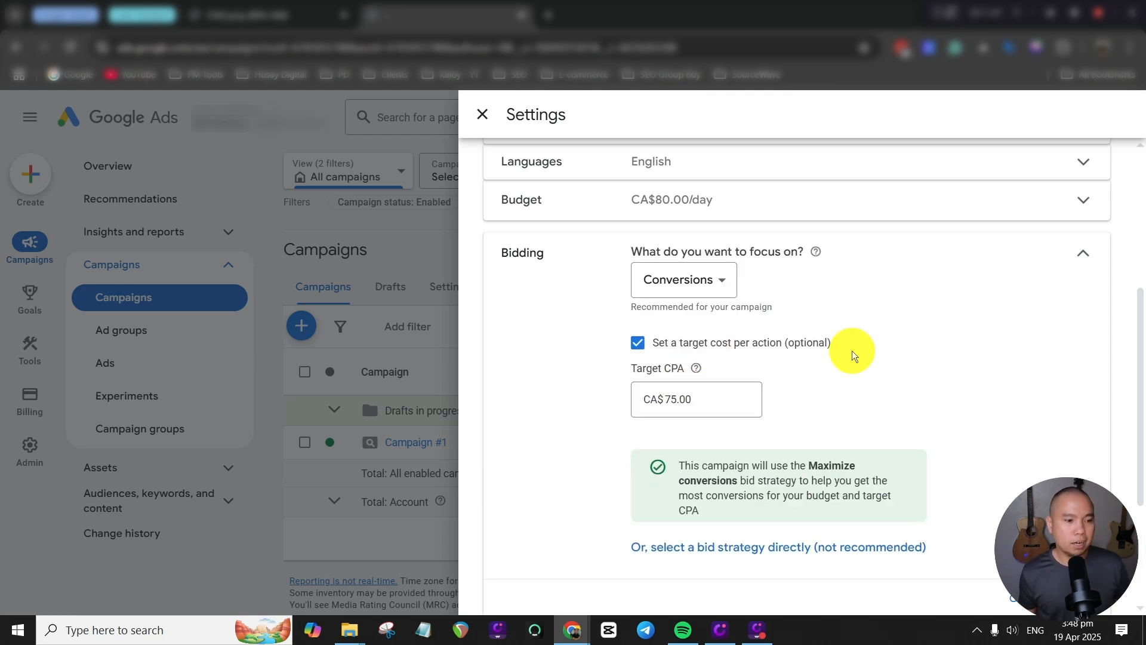
left_click(721, 285)
left_click(676, 417)
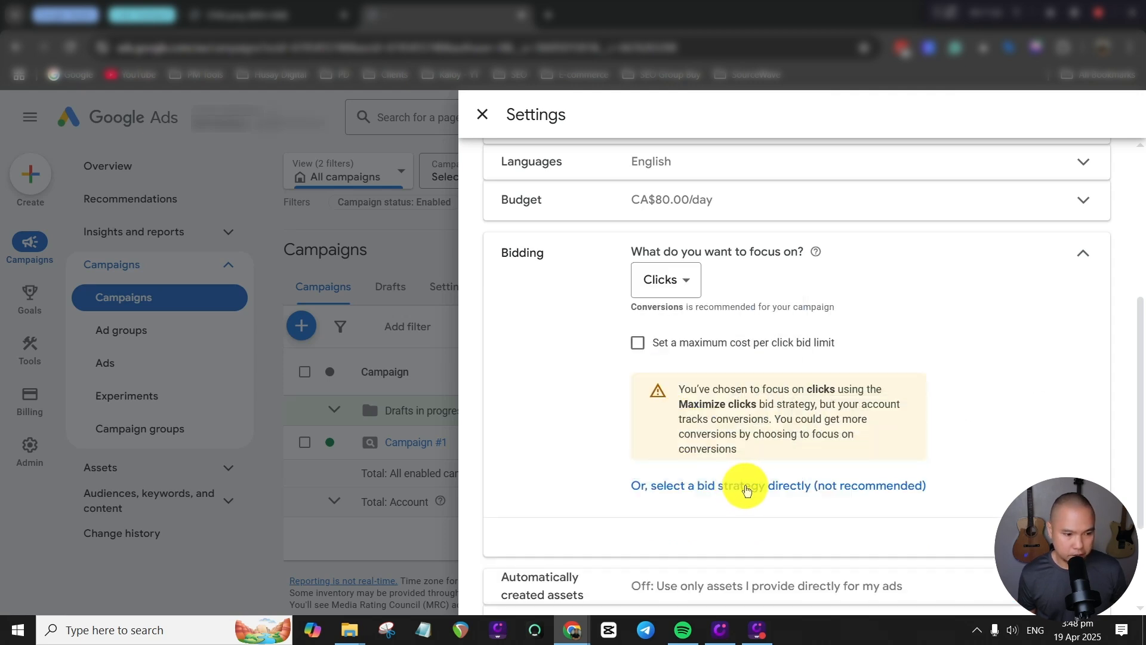
Switch Campaign #1 to direct bid strategy selection and choose Manual CPC.
left_click_drag(746, 490, 742, 506)
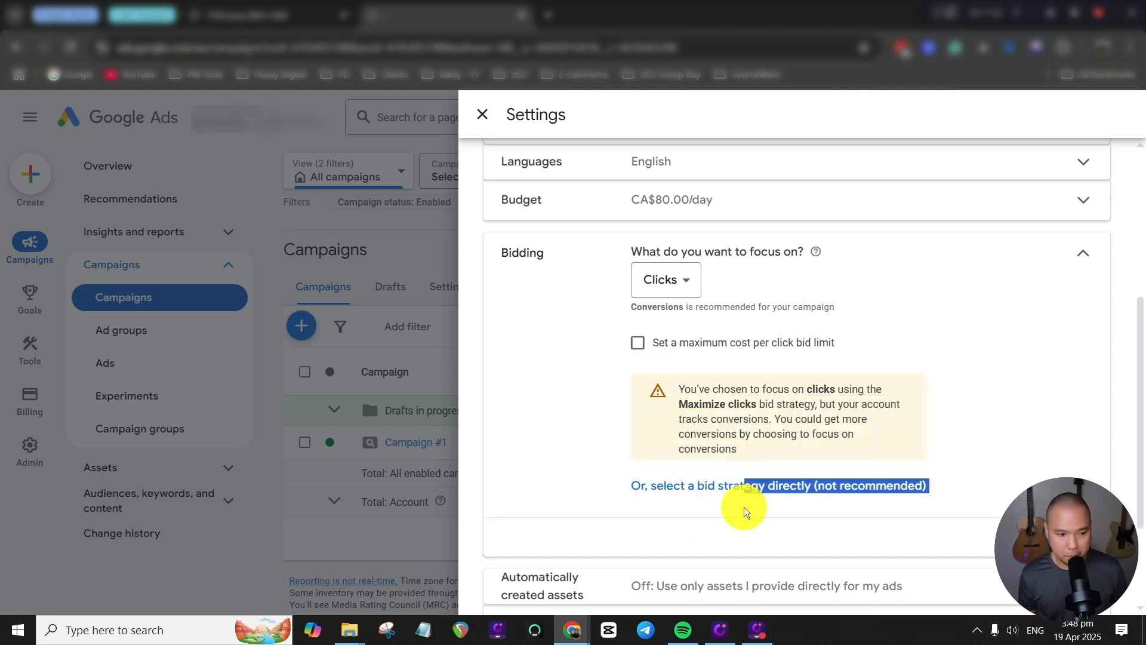
left_click(582, 500)
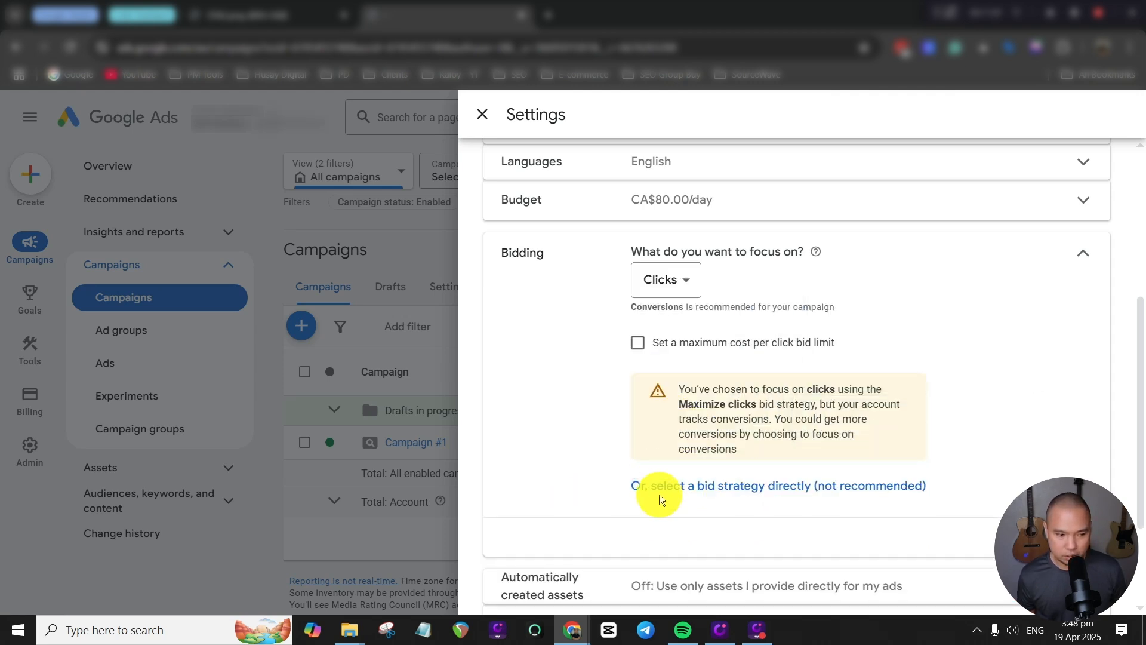
left_click(765, 493)
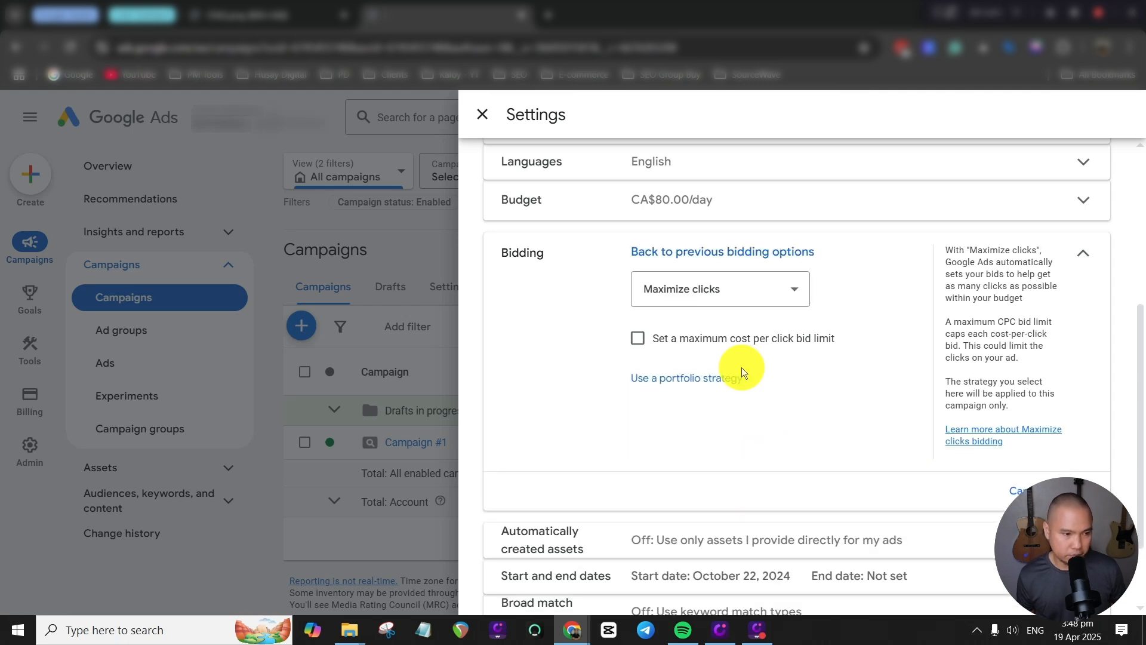
left_click(713, 292)
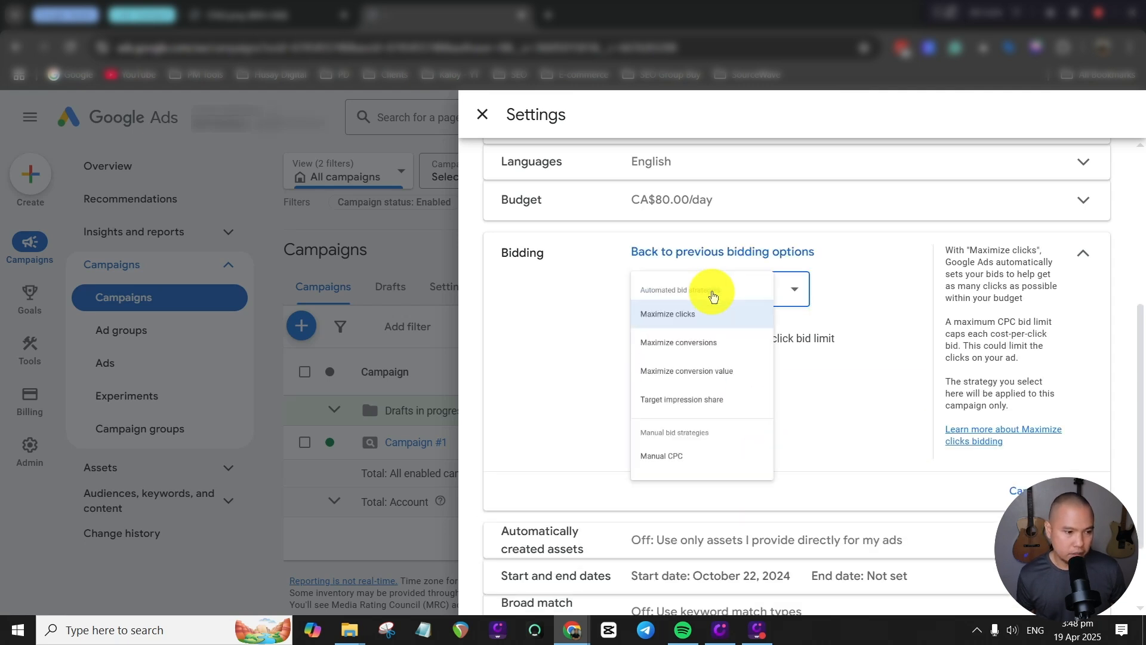
left_click(867, 280)
left_click(777, 285)
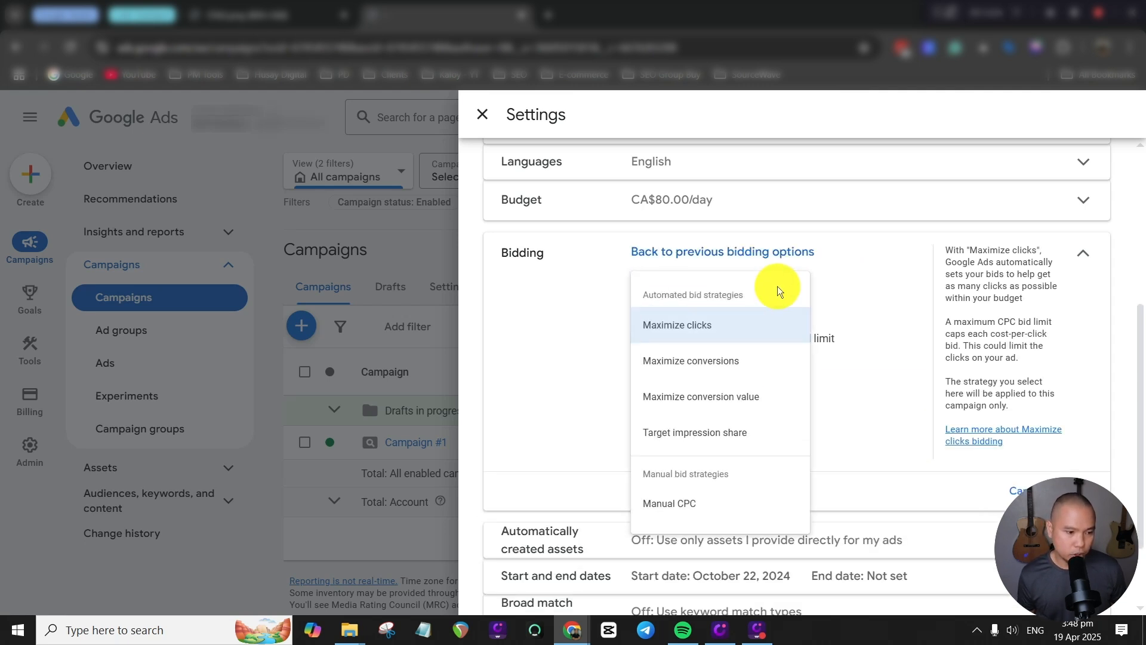
left_click(678, 507)
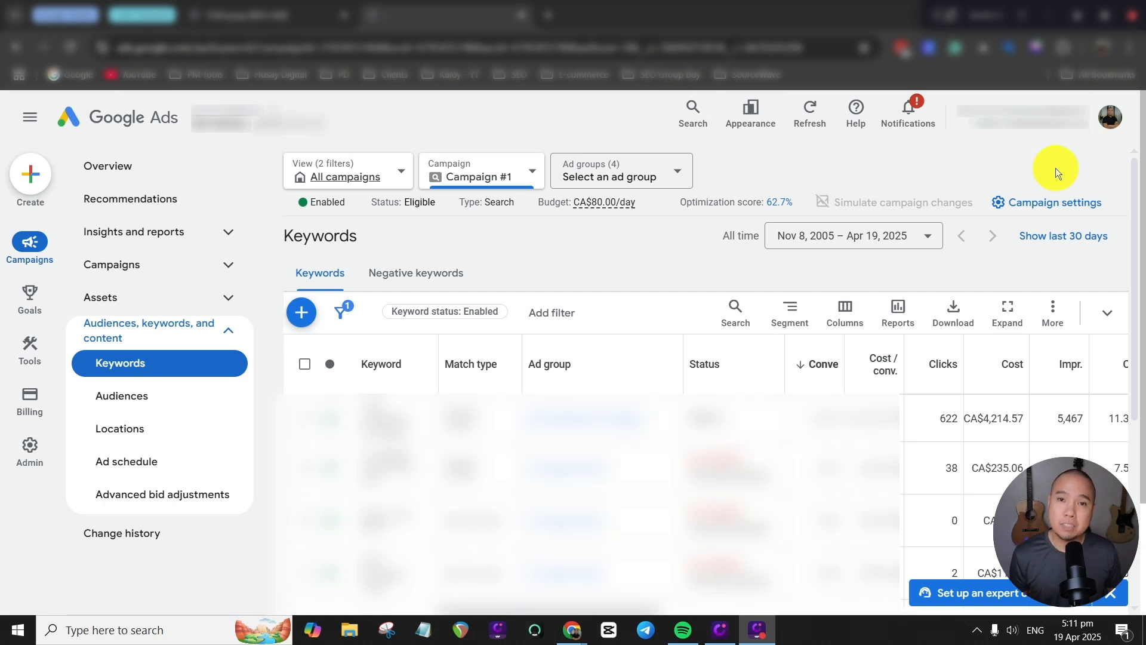
Open the settings of Campaign #1 from the campaigns list and expand its bidding section.
left_click(149, 268)
left_click(146, 299)
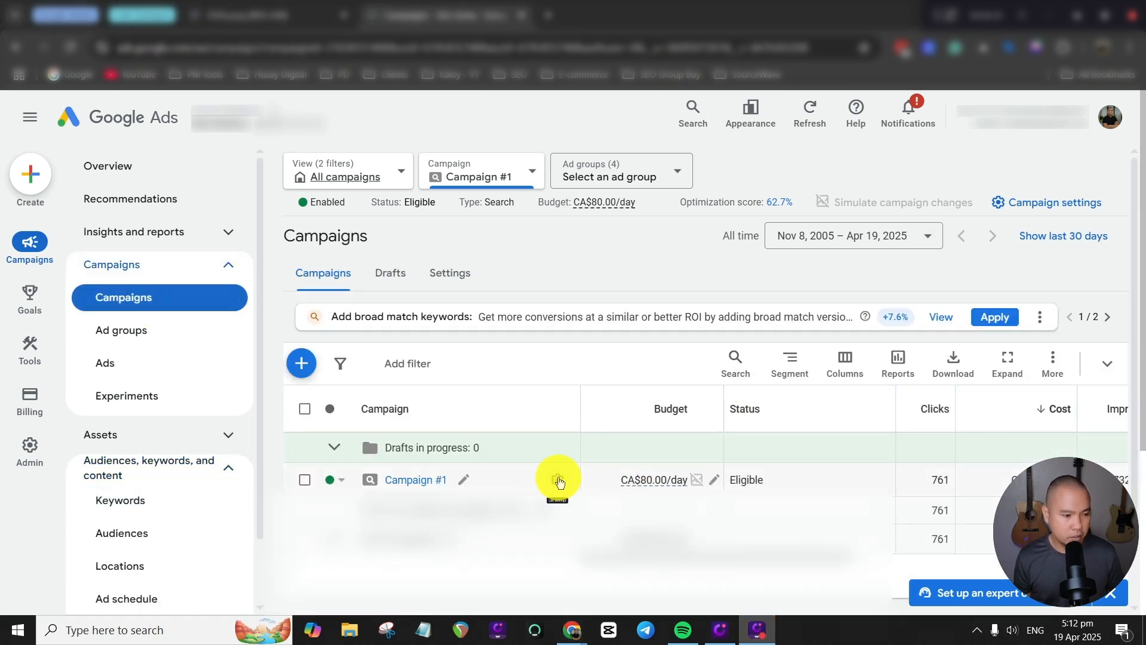
left_click(551, 482)
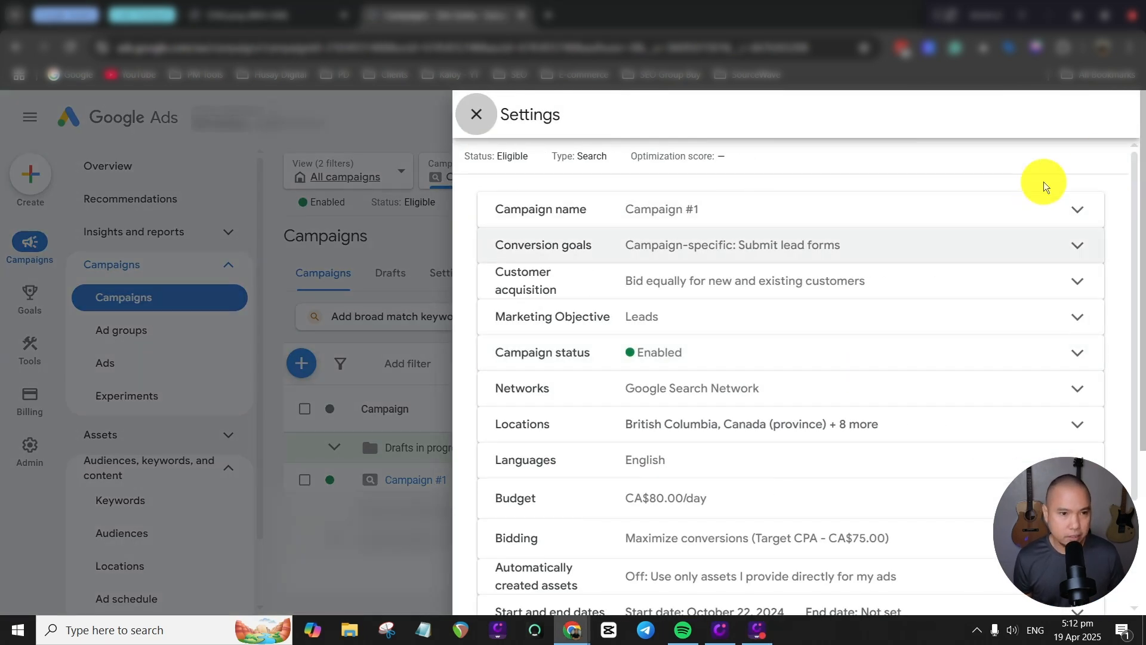
scroll(964, 385, "down", 3)
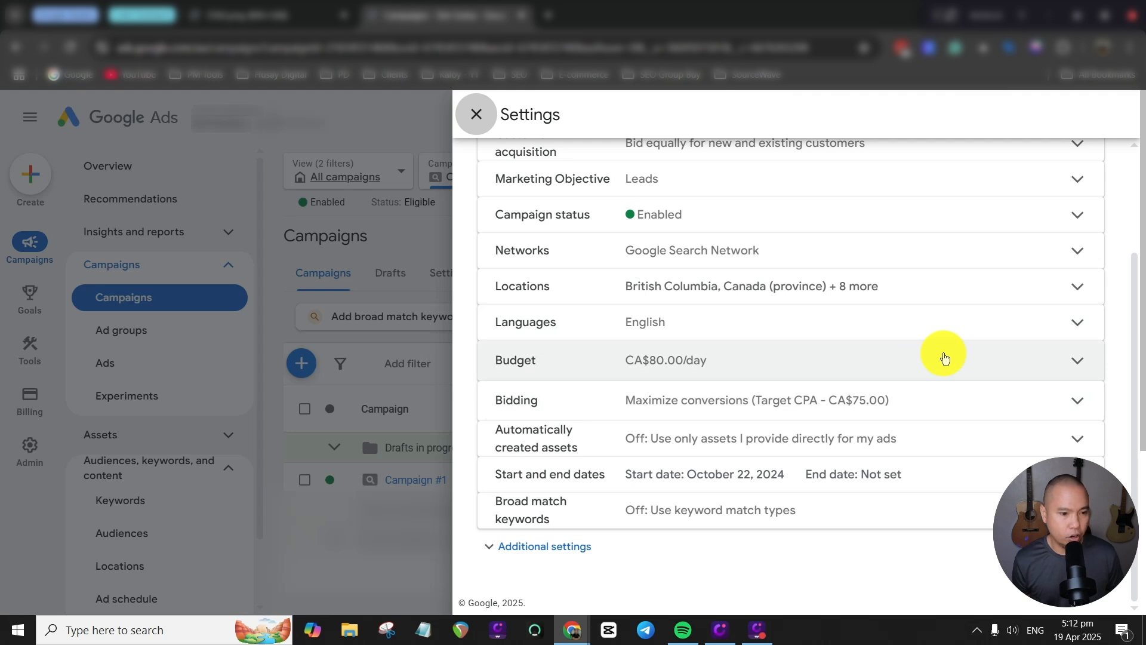
left_click(973, 401)
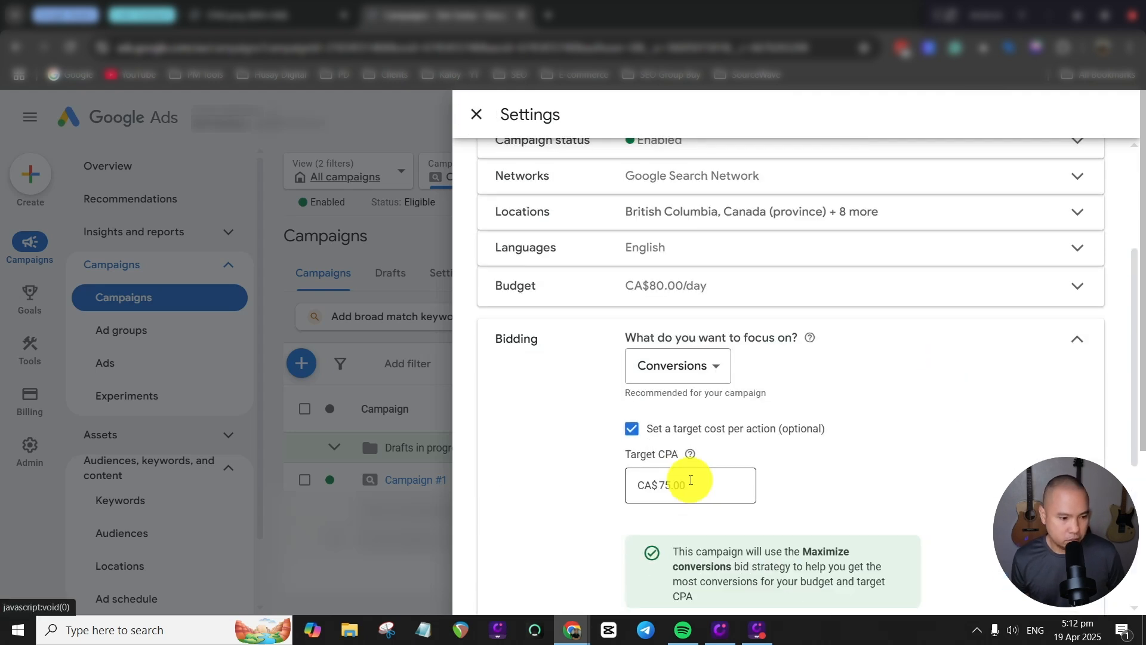
Focus Campaign #1's bidding on Clicks and set a maximum CPC bid limit of CA$12.50.
left_click(714, 364)
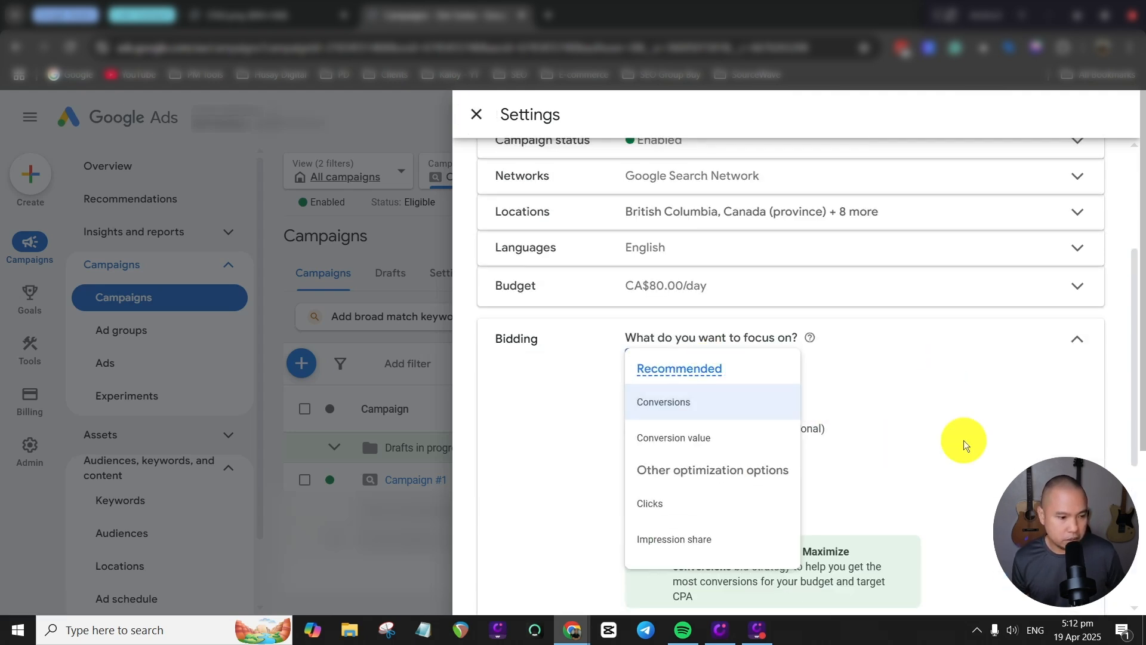
left_click(686, 503)
left_click(633, 357)
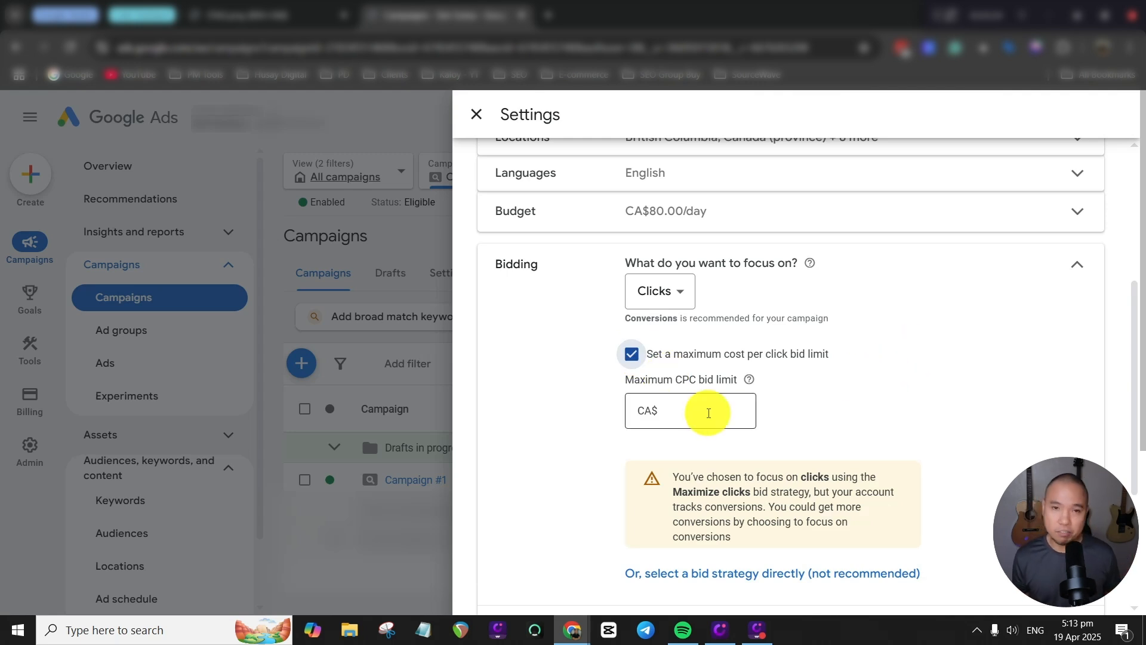
left_click(703, 414)
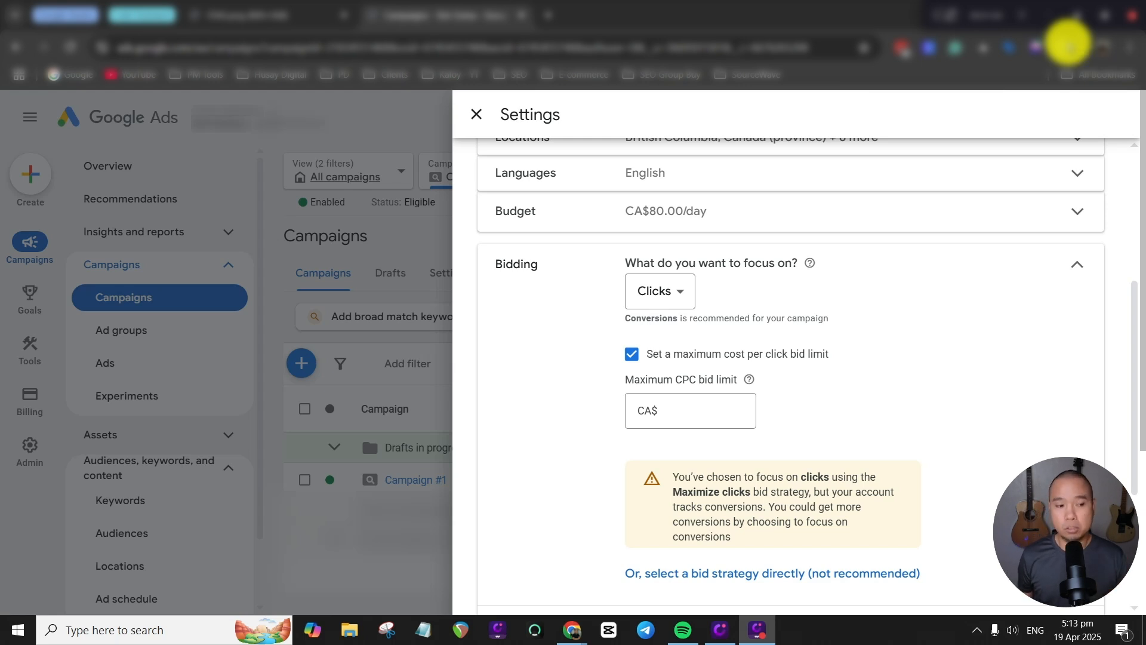
left_click(694, 412)
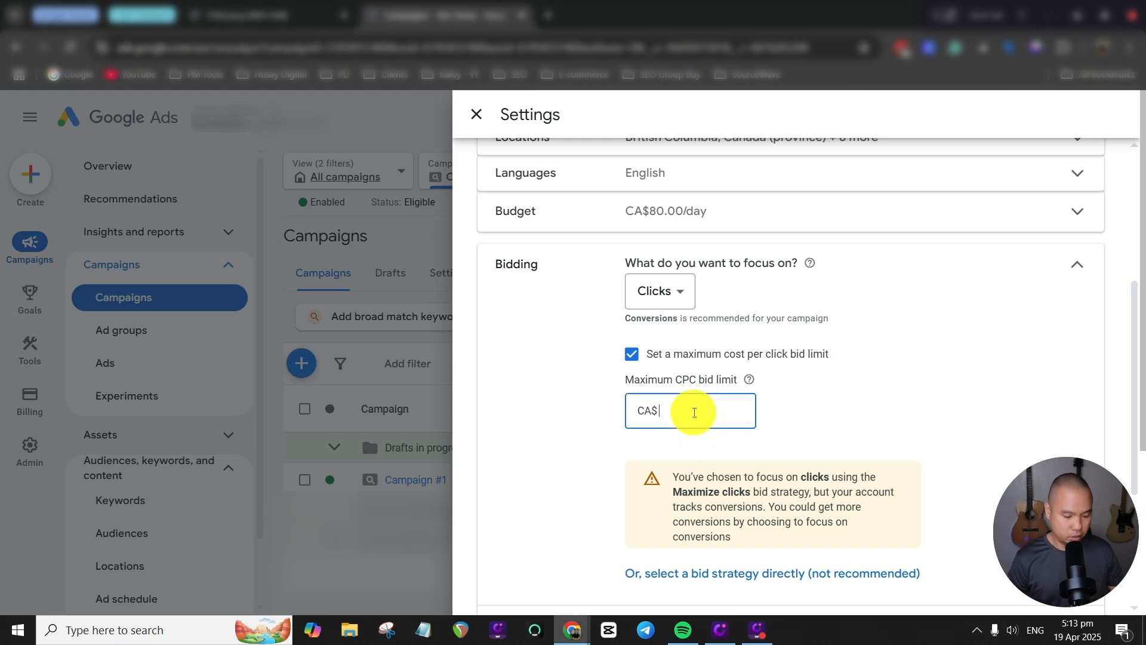
type("12.5")
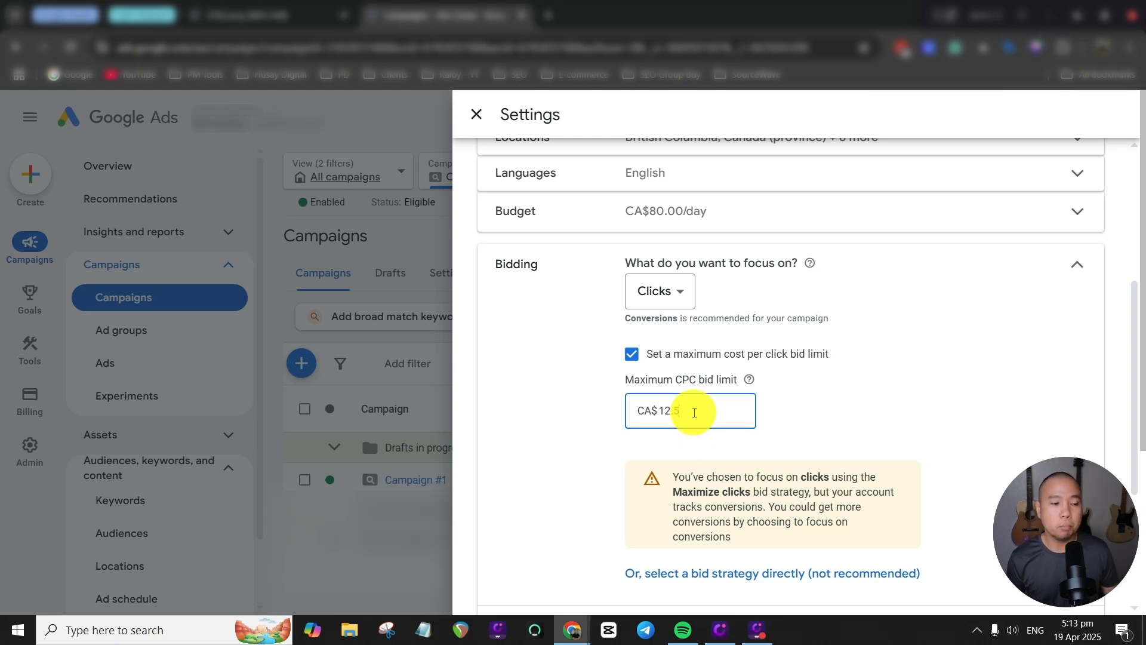
left_click(1003, 295)
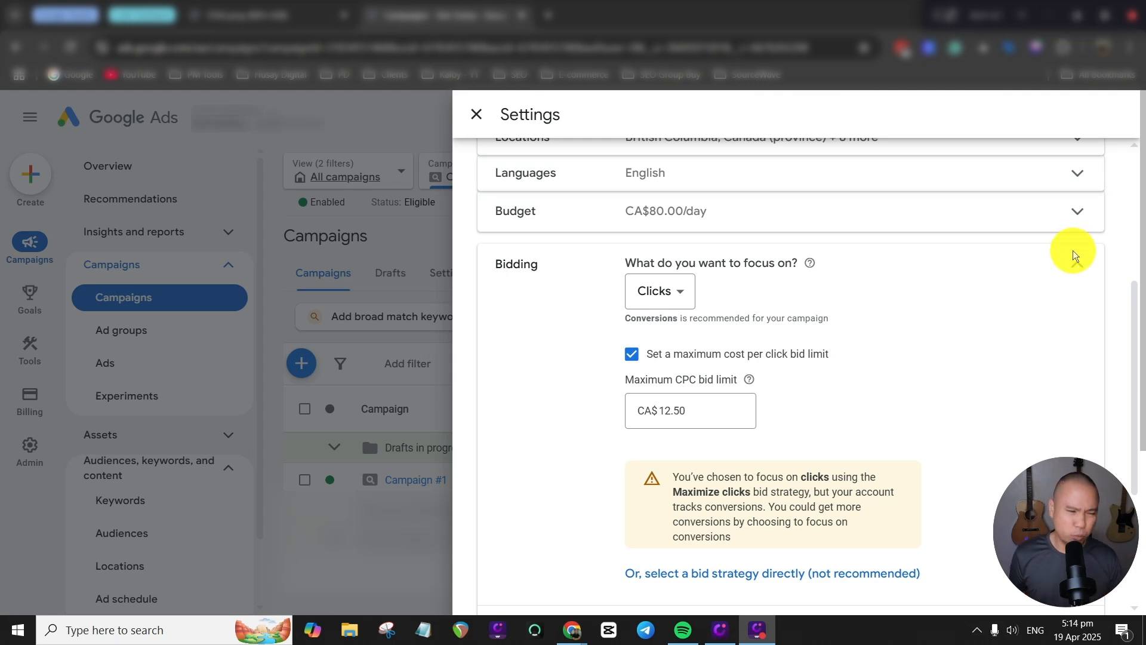
scroll(1074, 322, "down", 3)
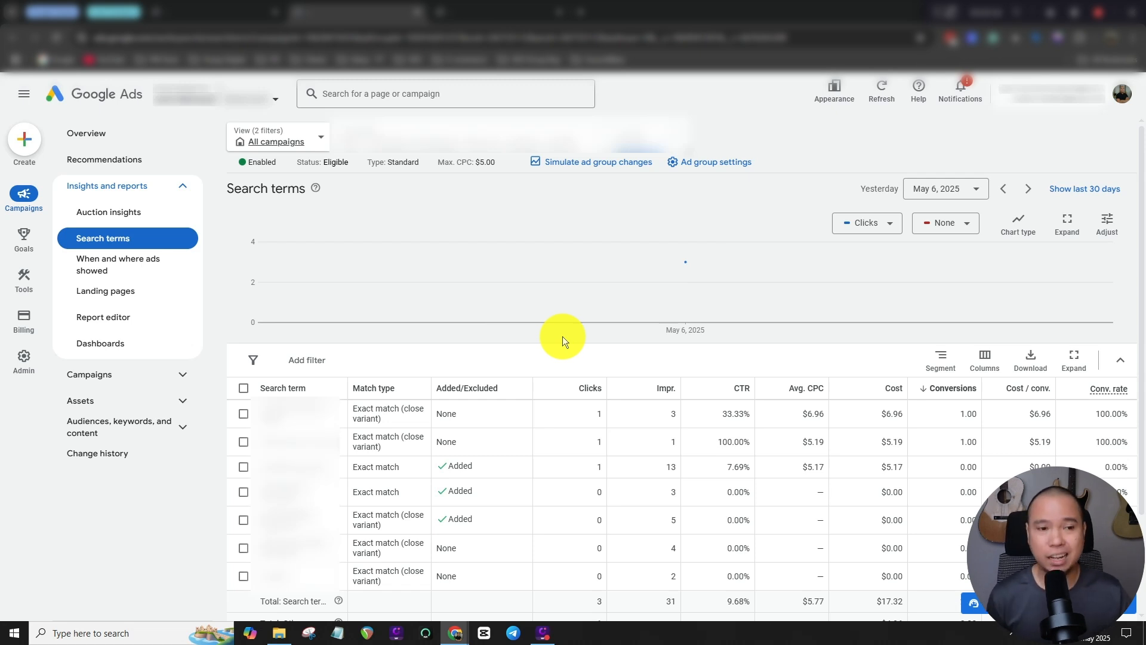
Go from the search terms report to the ad group's negative keywords and start adding negatives from a negative keyword list.
mouse_move(692, 296)
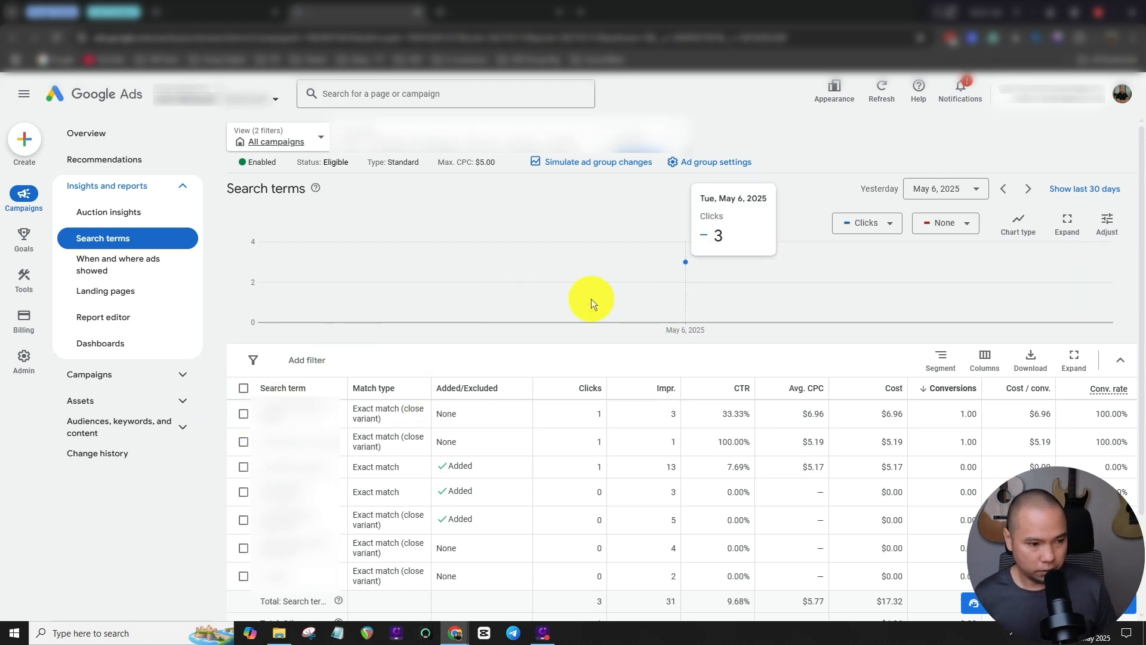
left_click(184, 428)
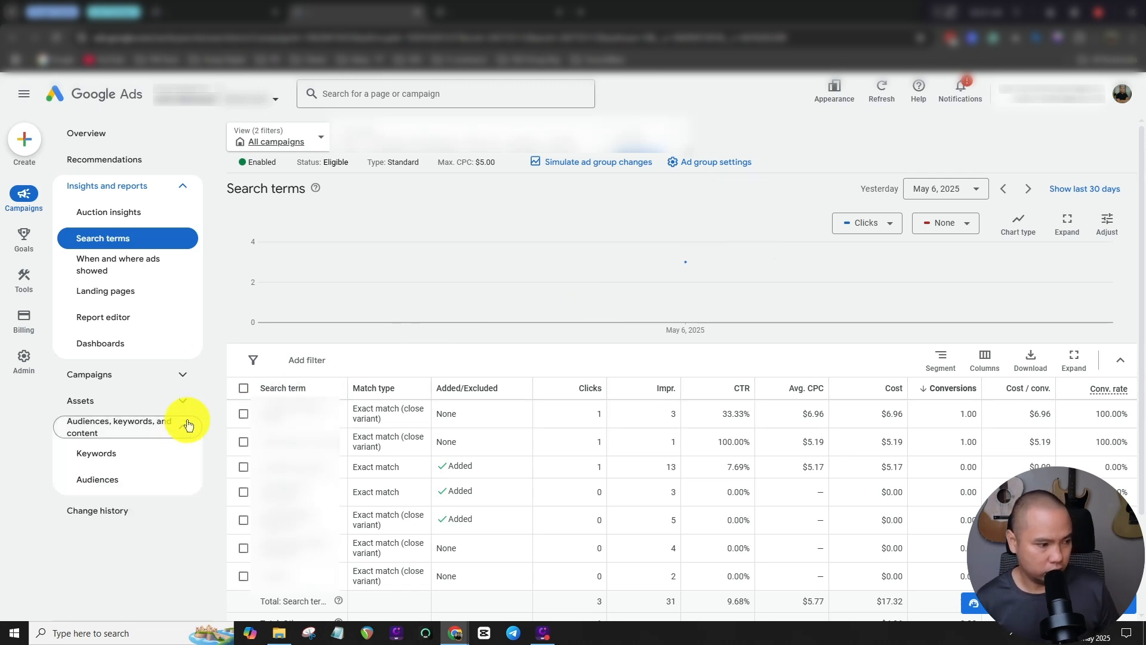
left_click(133, 457)
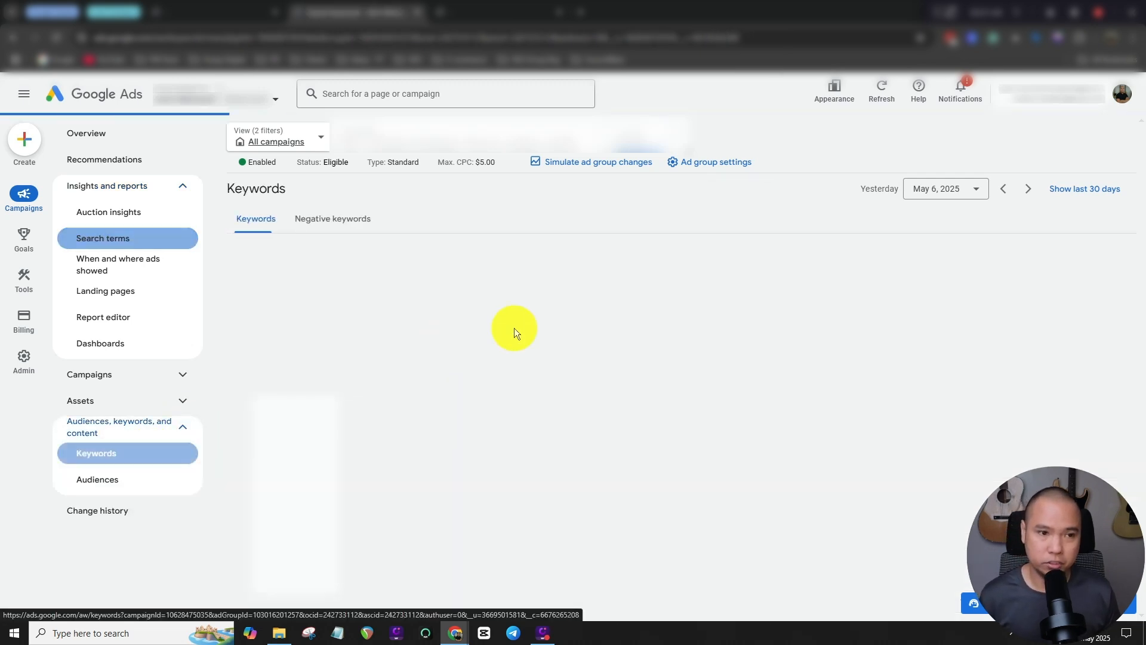
left_click(353, 220)
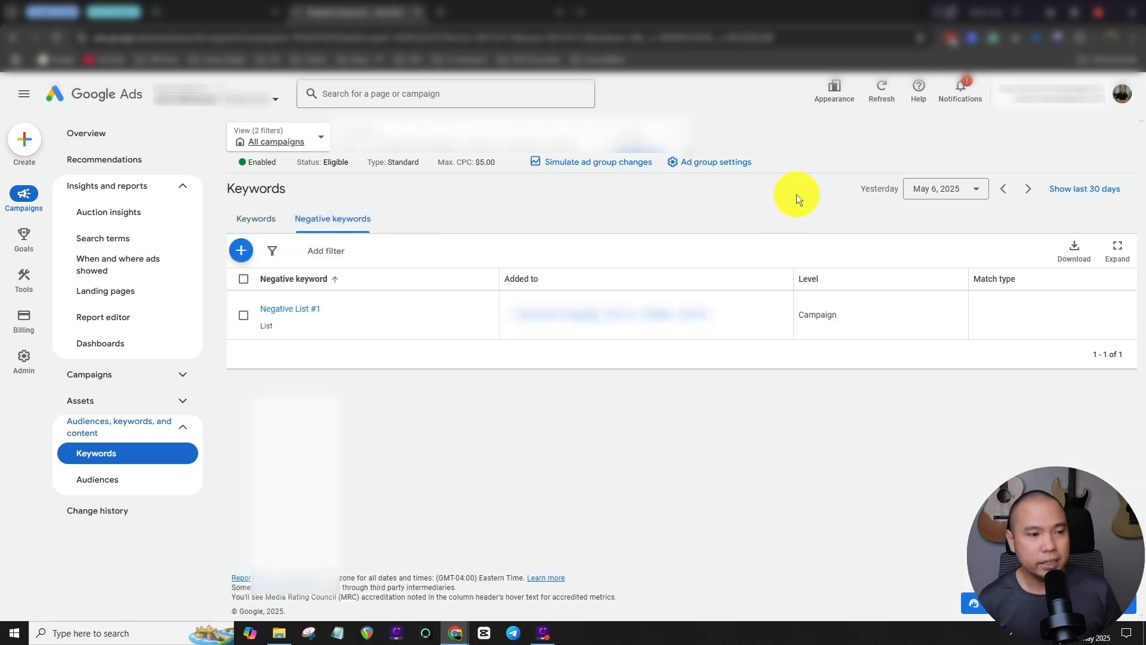
left_click(243, 250)
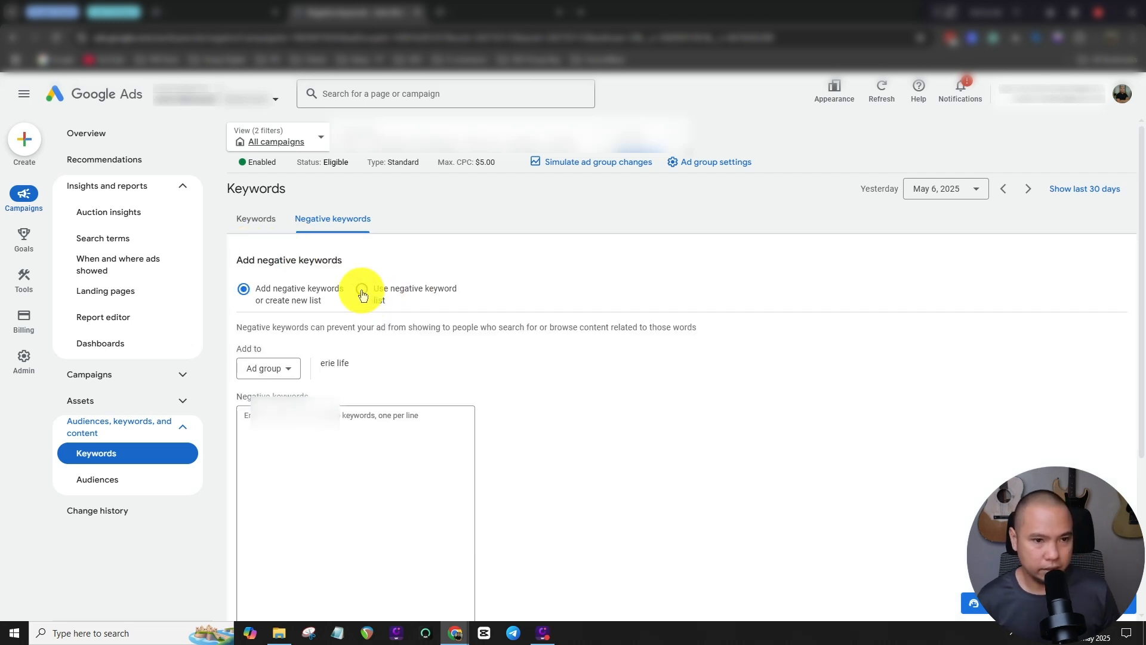
left_click(361, 292)
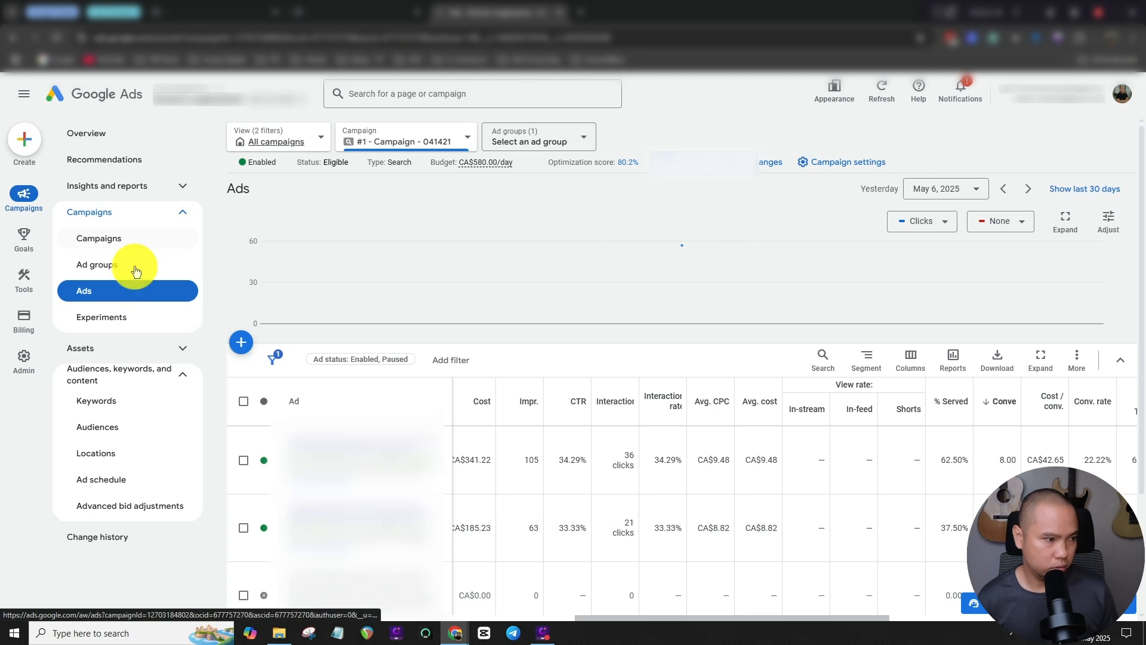
Examine the ad strength data for #1 - Campaign - 041421 and the Quality Score columns and column sets of its keywords.
left_click_drag(696, 619, 883, 608)
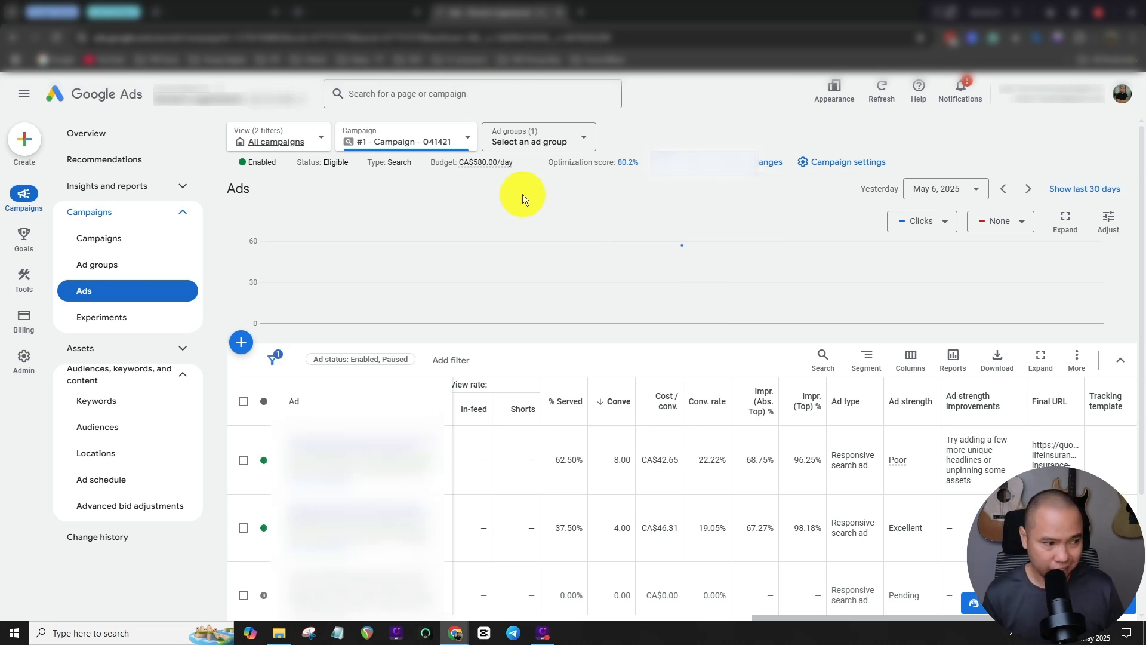
left_click(127, 406)
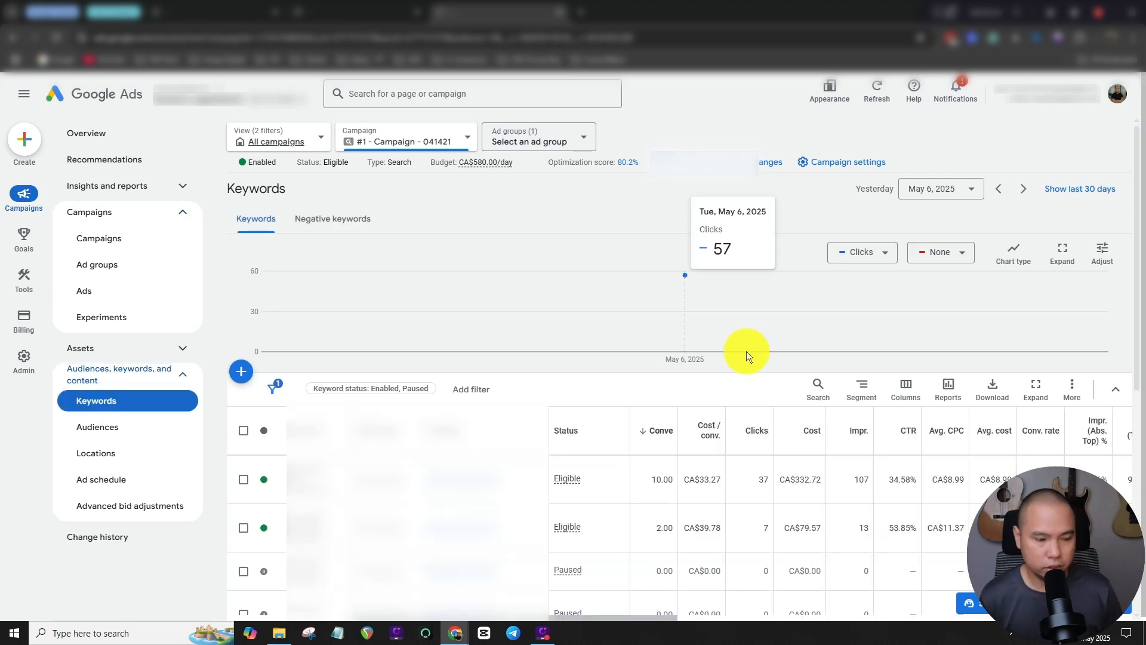
mouse_move(648, 615)
left_mouse_down()
mouse_move(673, 615)
mouse_move(661, 617)
left_mouse_up()
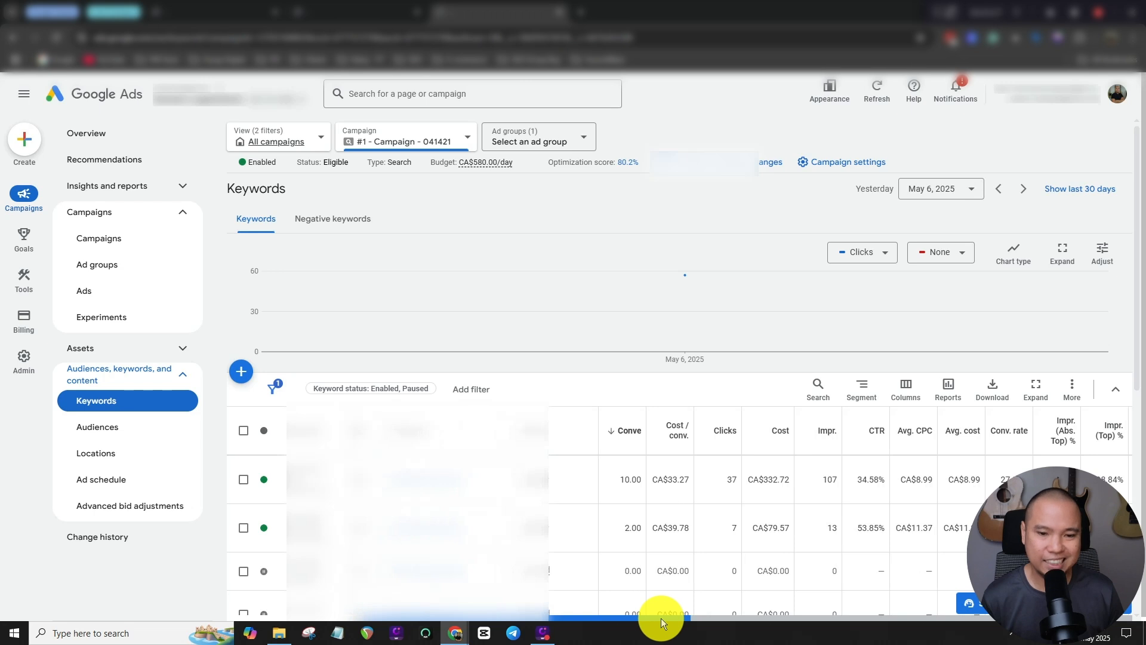
left_click_drag(658, 618, 826, 622)
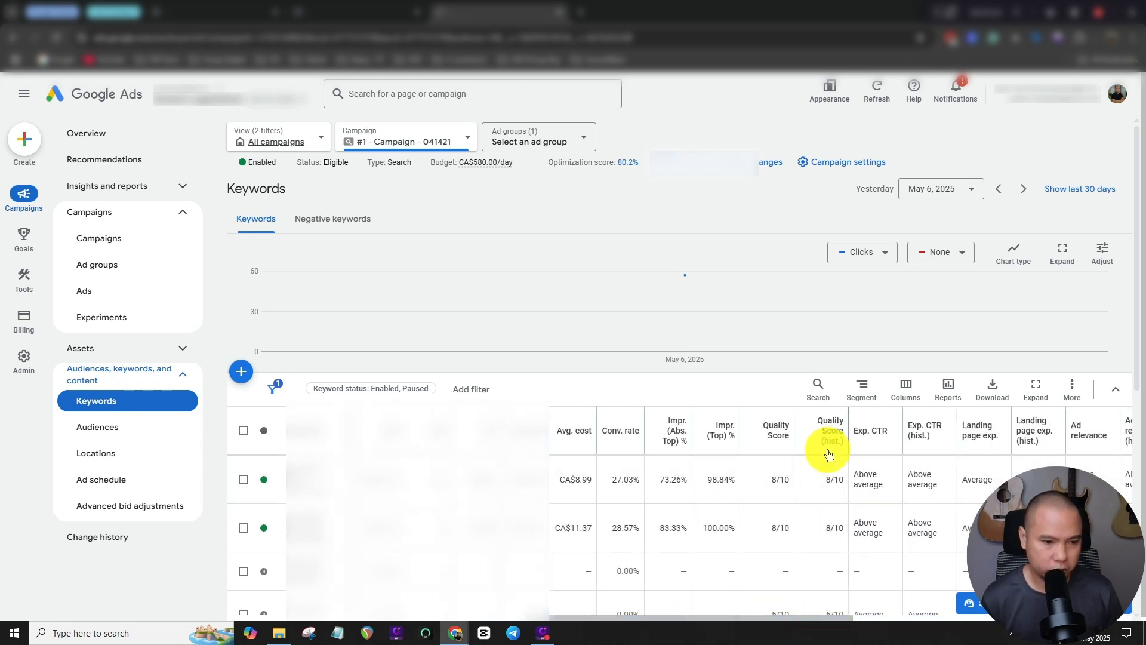
left_click(905, 388)
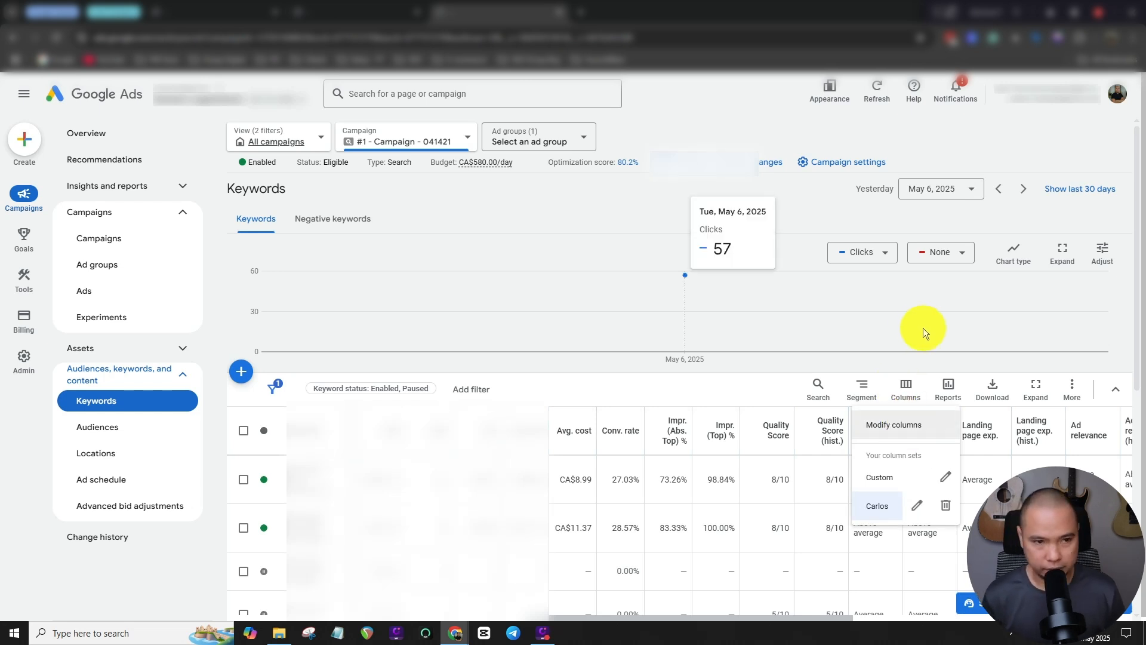
left_click(761, 388)
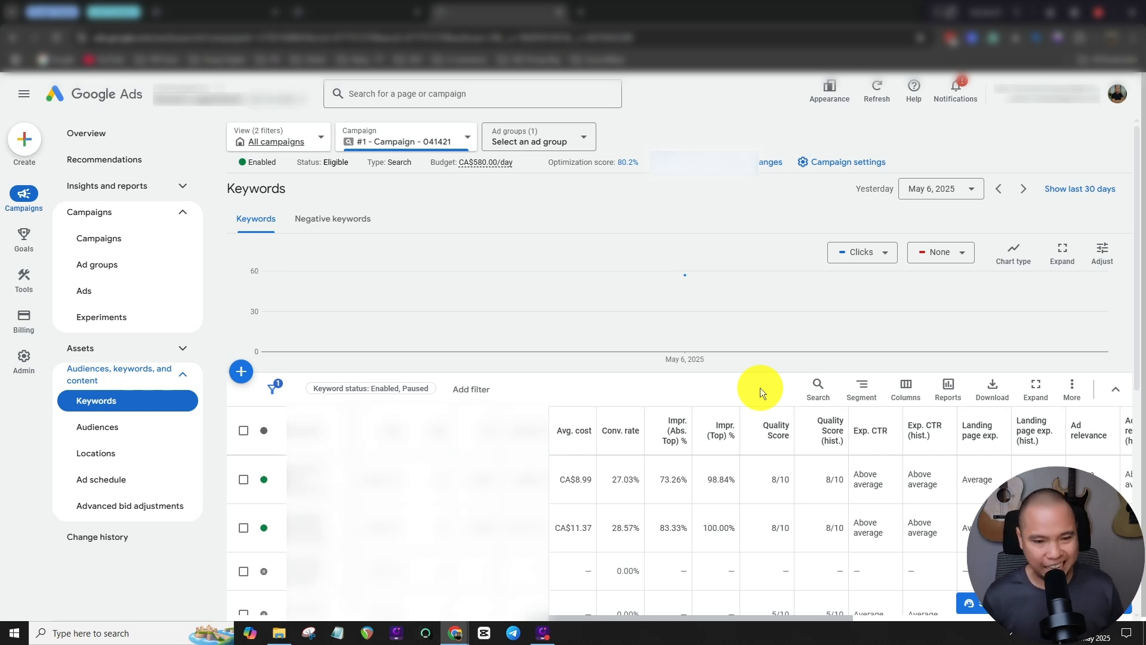
View the all-time performance overviews of the other open accounts, dismissing the notification banner and the annotation toolbar.
mouse_move(1018, 329)
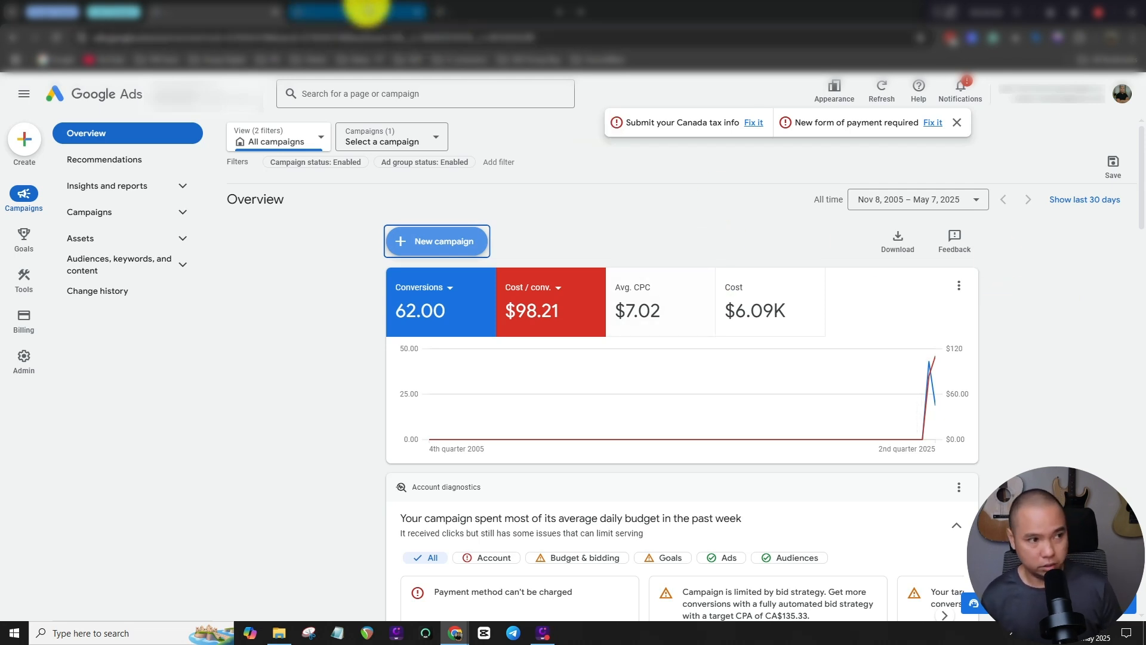
left_click(362, 11)
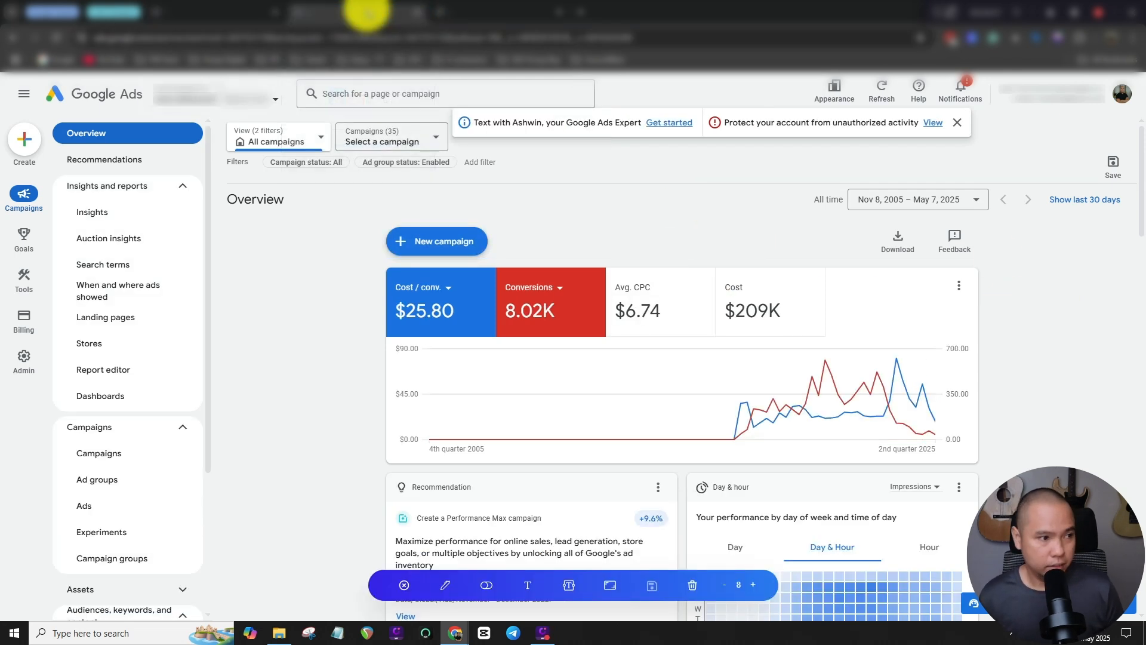
left_click(957, 122)
left_click(404, 585)
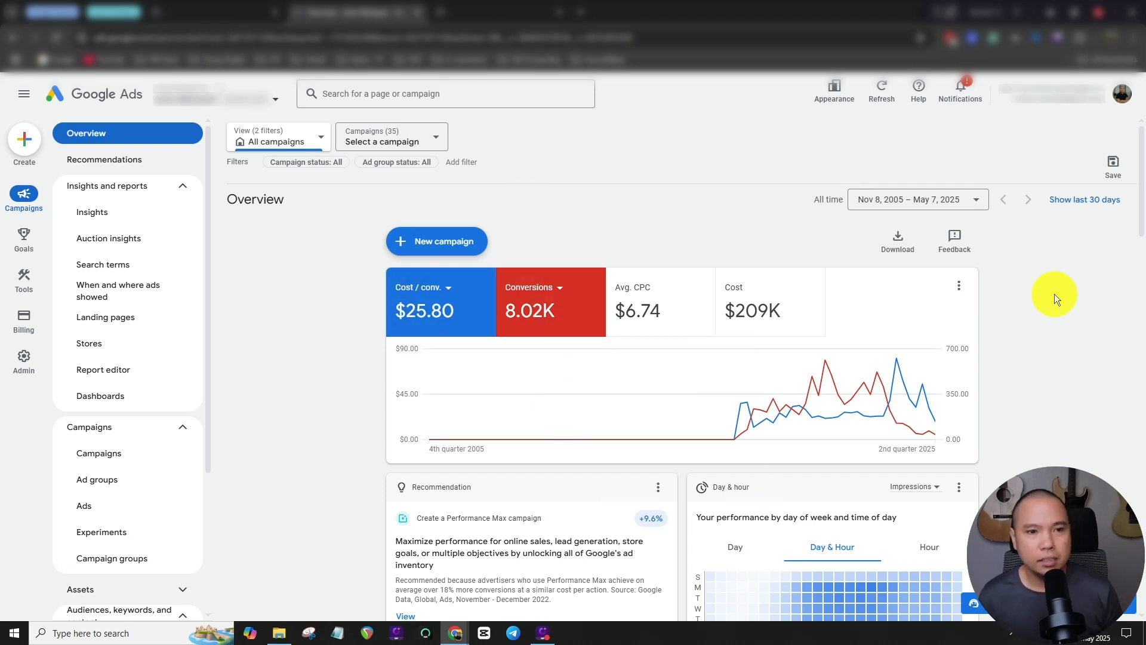
left_click(496, 12)
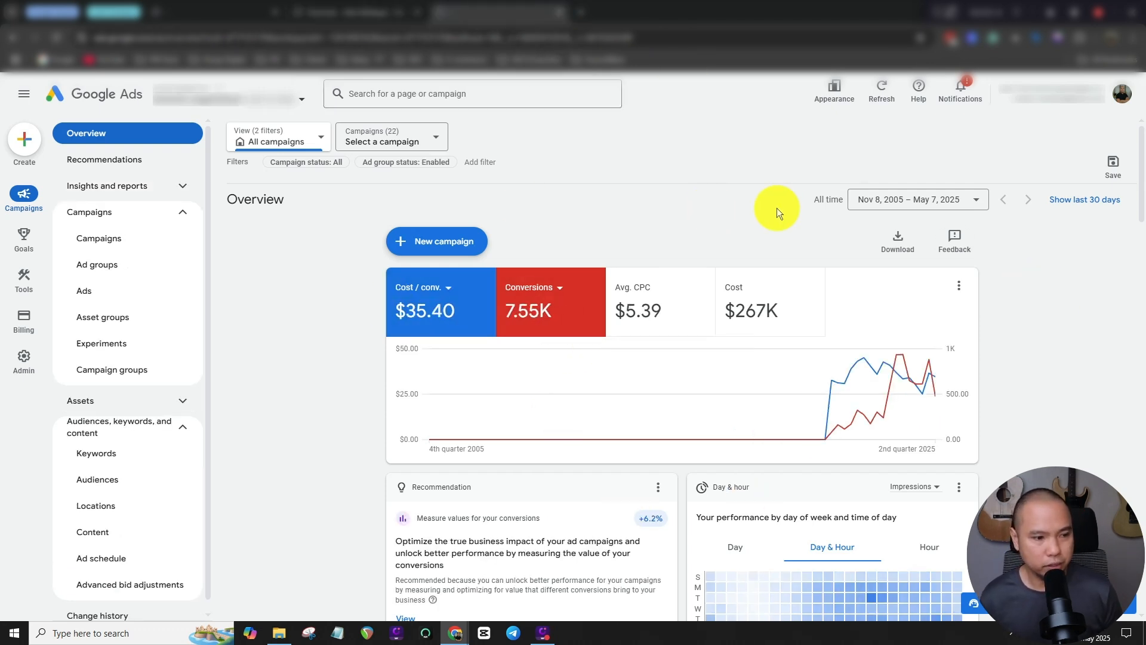